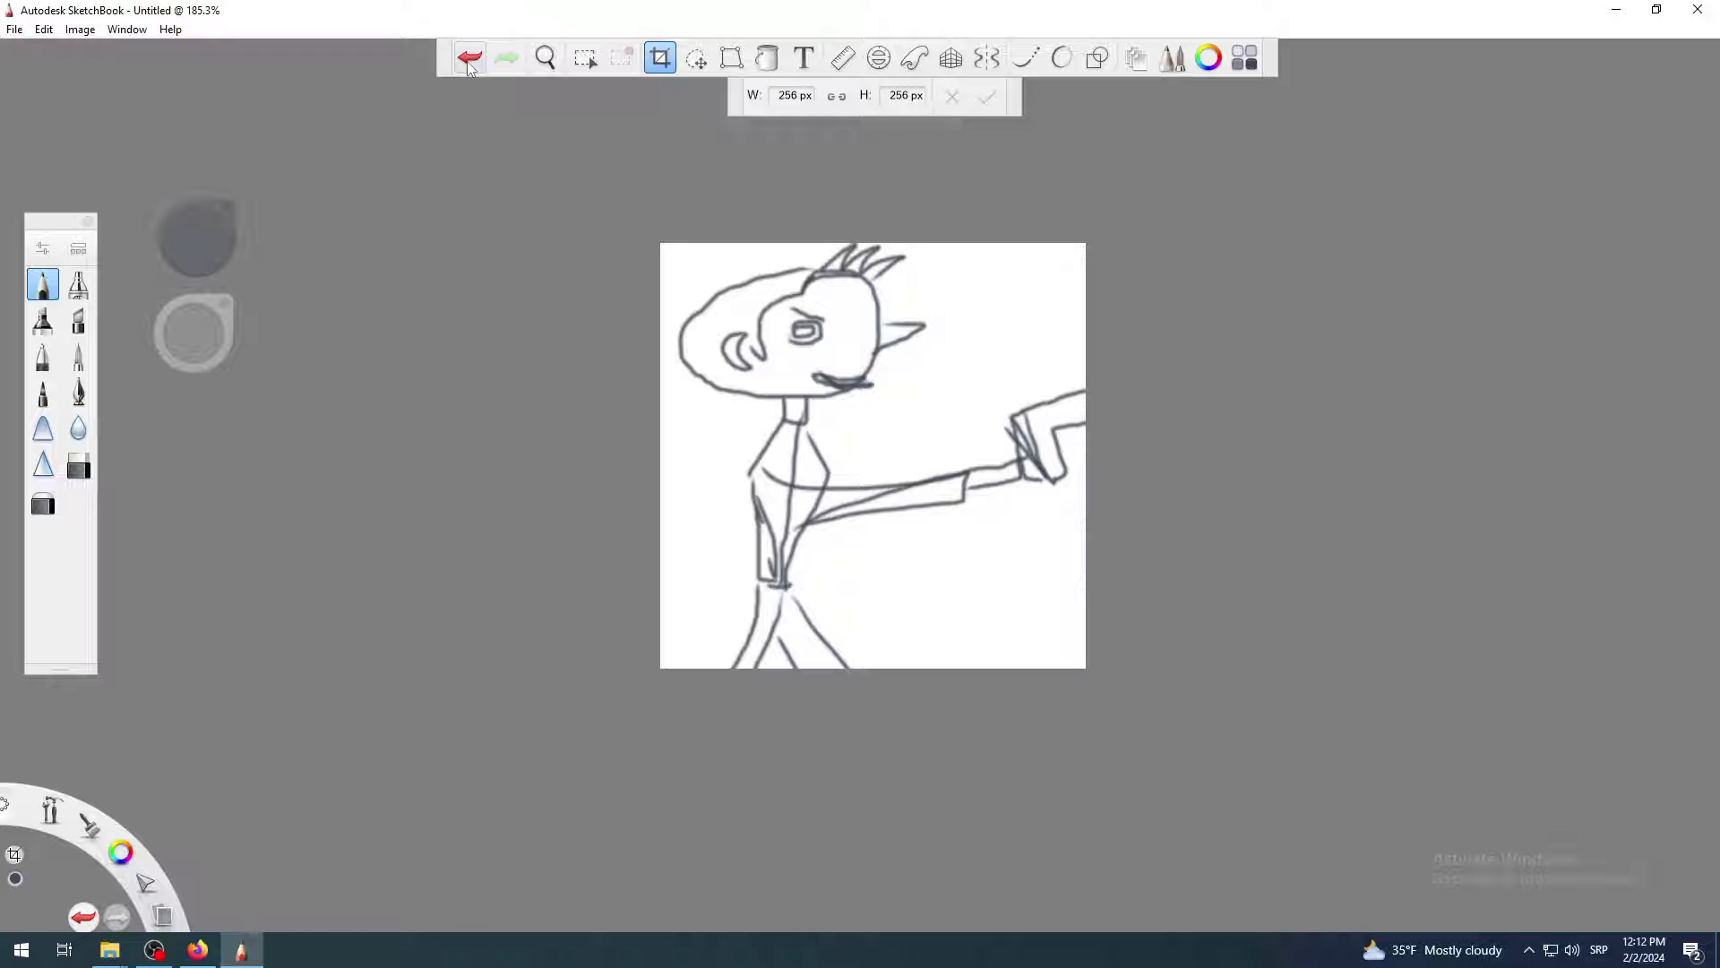
# Undo the crop and the gun-hand stroke, then zoom in and centre the stick figure
pyautogui.click(469, 61)
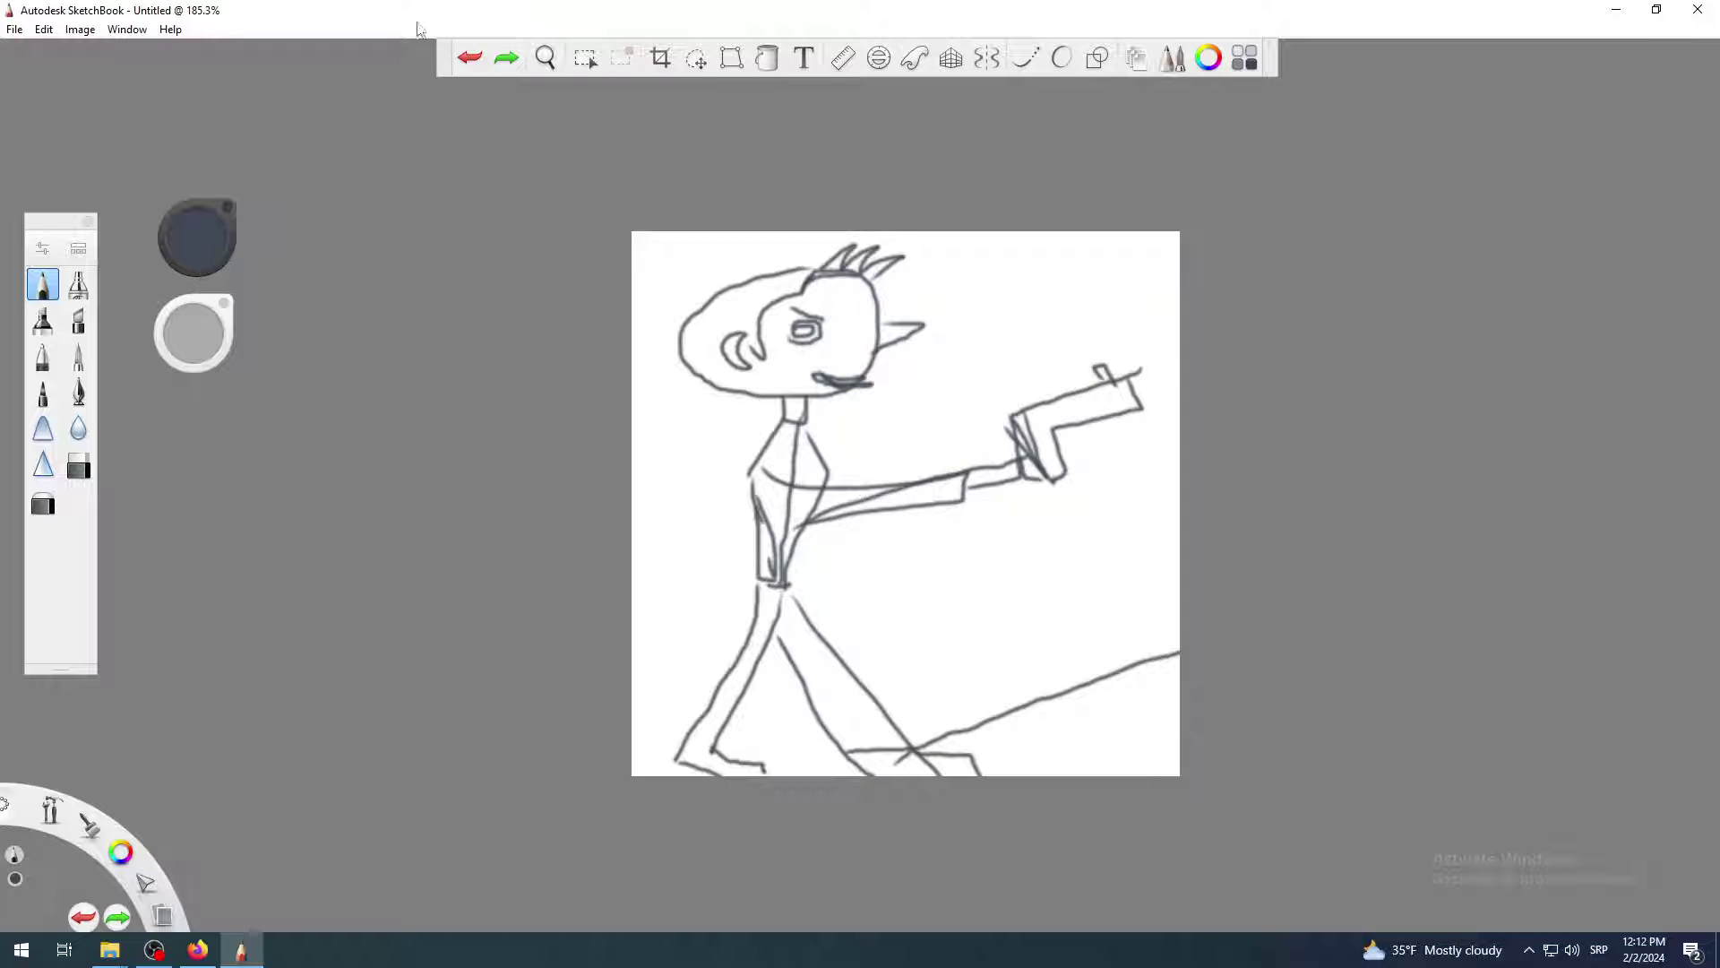
pyautogui.click(464, 65)
pyautogui.scroll(1, 894, 401)
pyautogui.scroll(1, 894, 401)
pyautogui.scroll(-1, 891, 395)
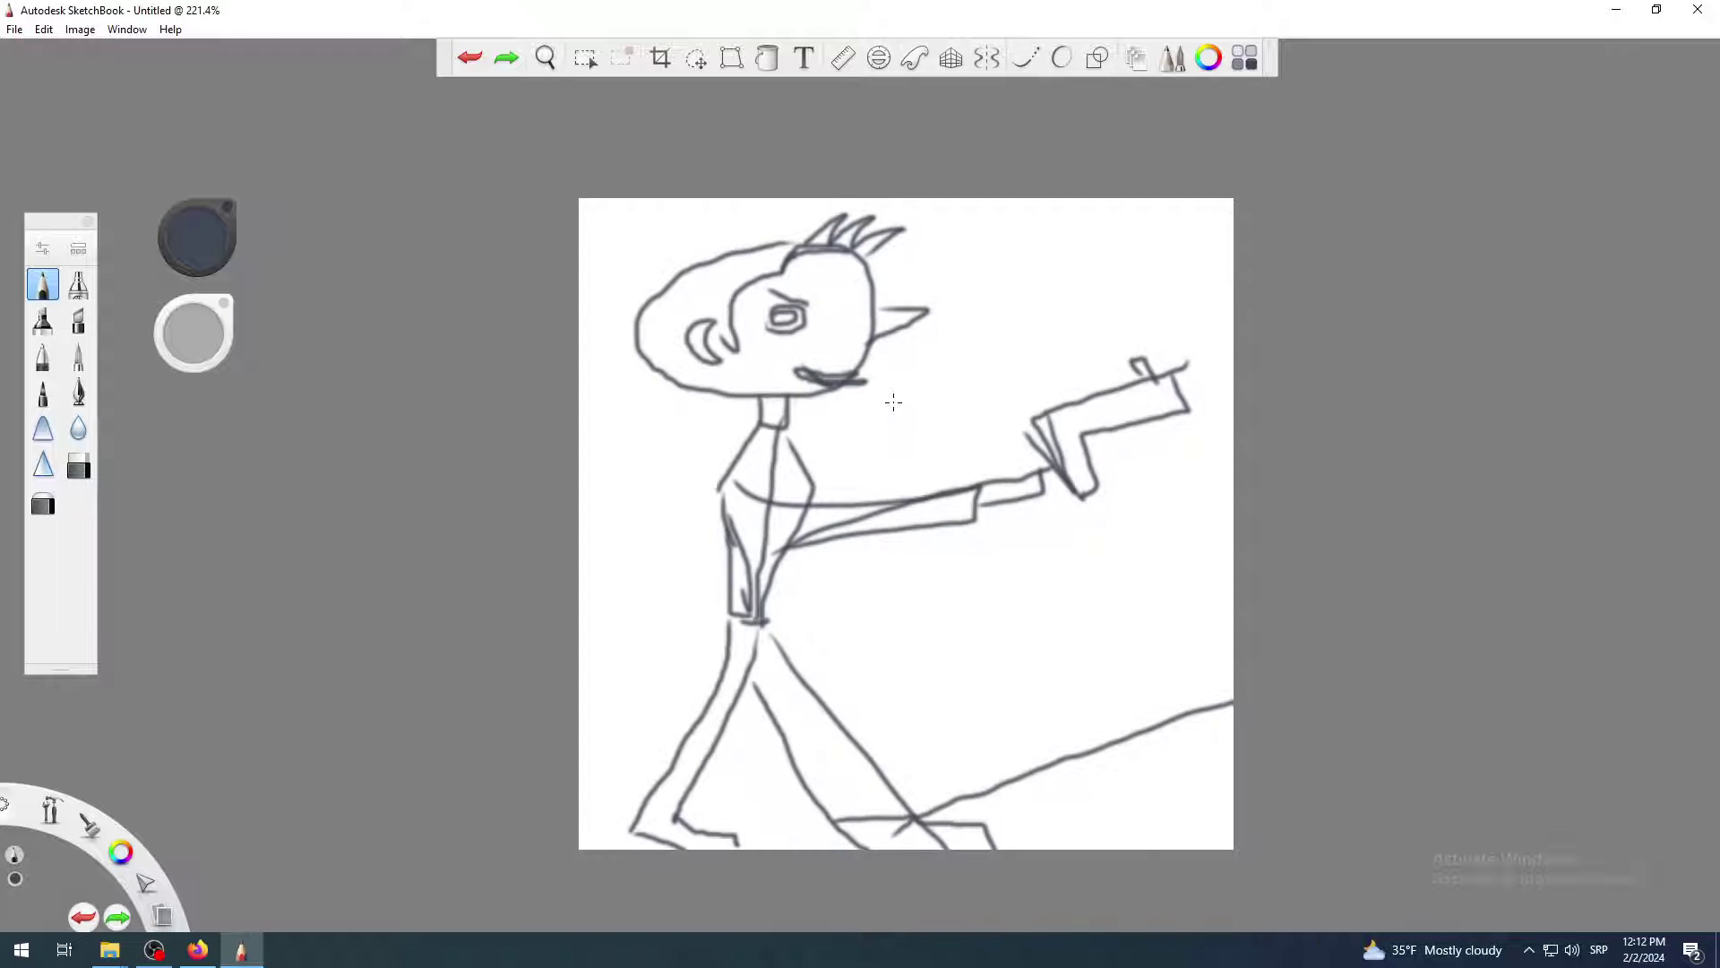
pyautogui.scroll(1, 922, 440)
pyautogui.press('space')
pyautogui.moveTo(876, 530); pyautogui.dragTo(853, 482)
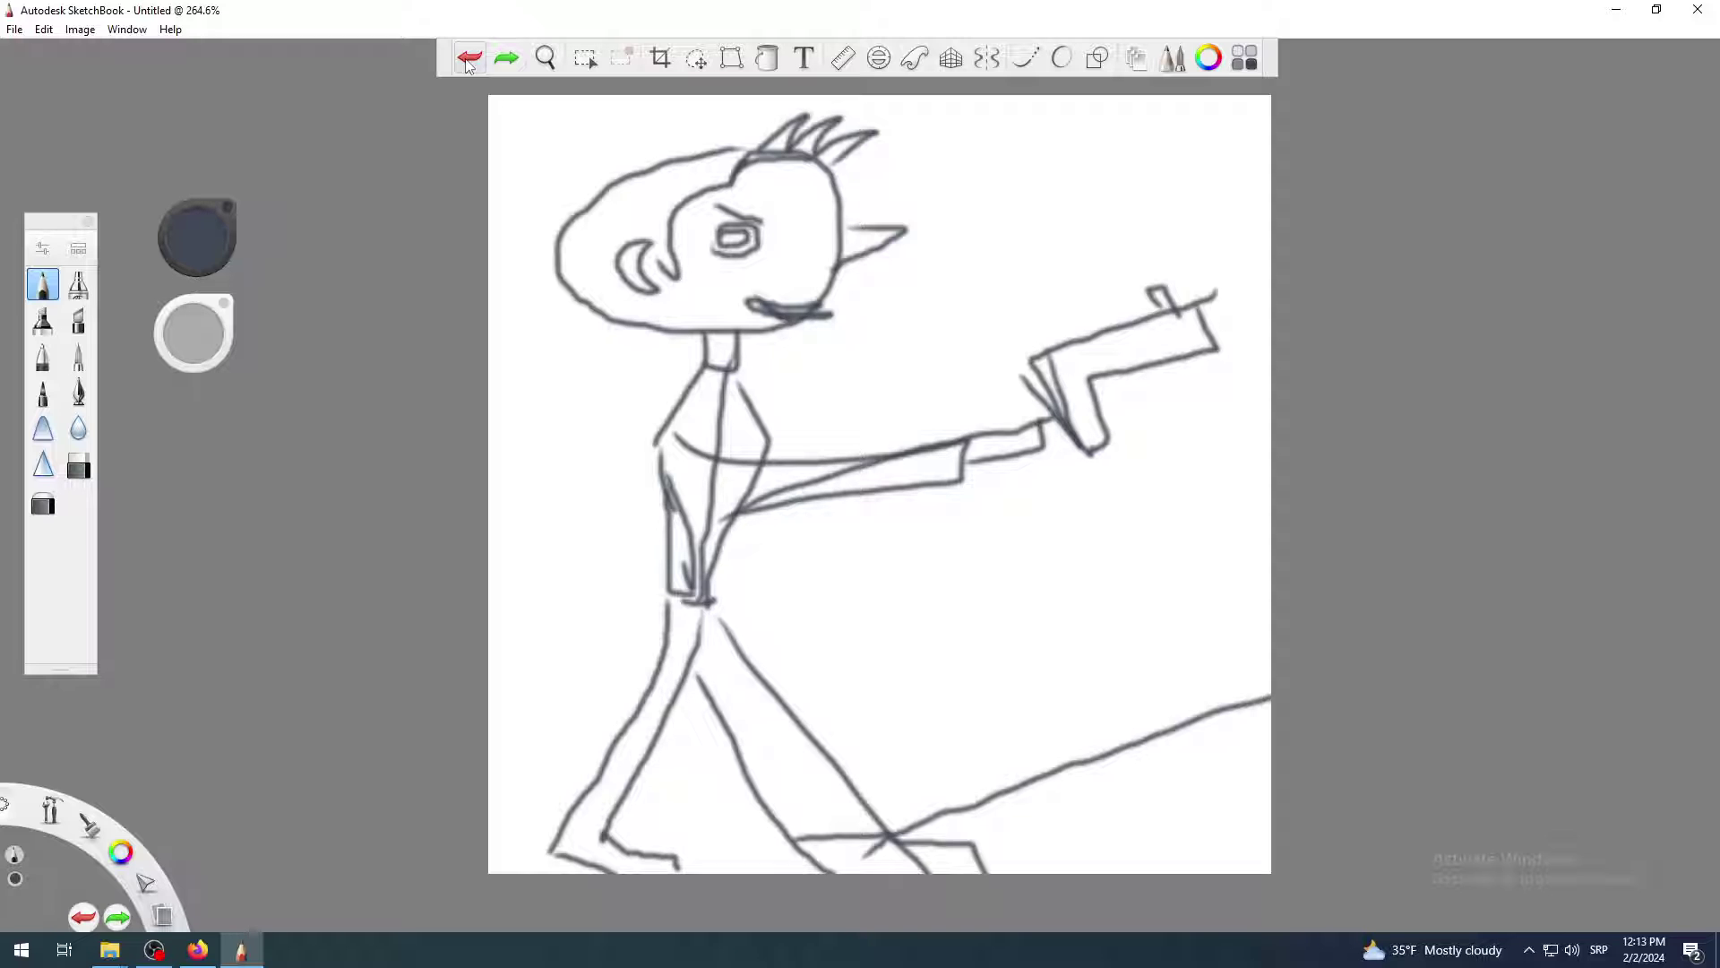
# Undo eight strokes: eyebrow, head top, inner head line, hair spikes, ear, foot and inner-leg lines
pyautogui.click(468, 59)
pyautogui.click(468, 60)
pyautogui.click(467, 59)
pyautogui.click(468, 59)
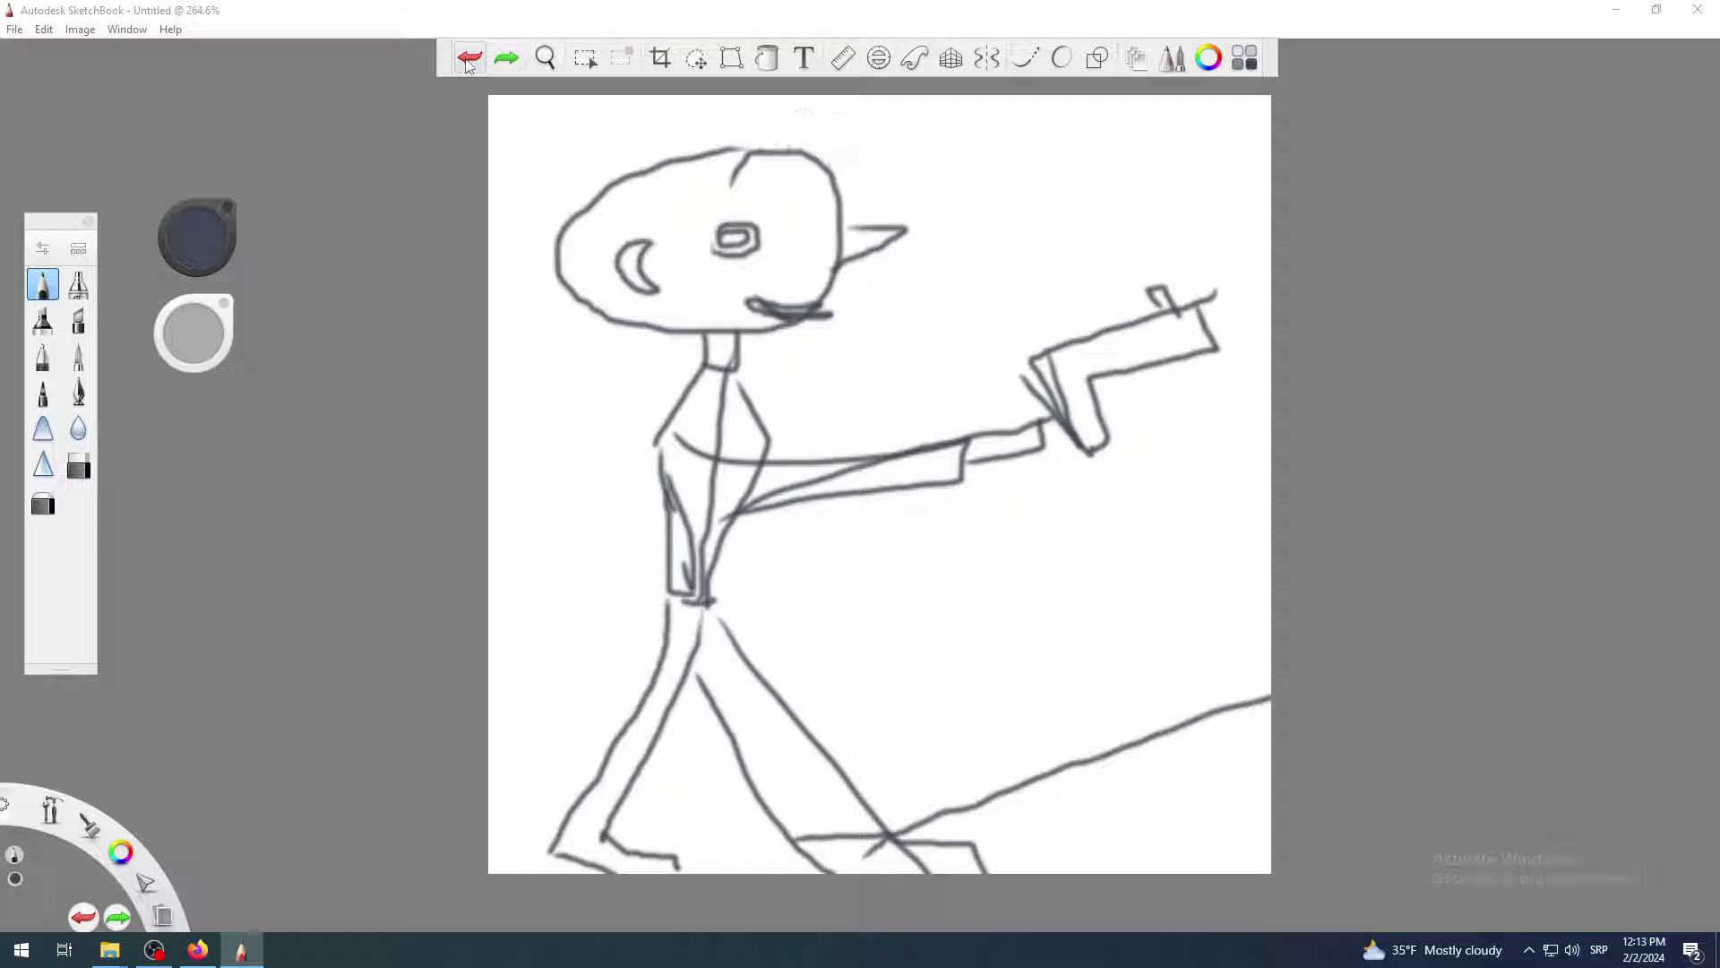
pyautogui.click(467, 59)
pyautogui.click(468, 59)
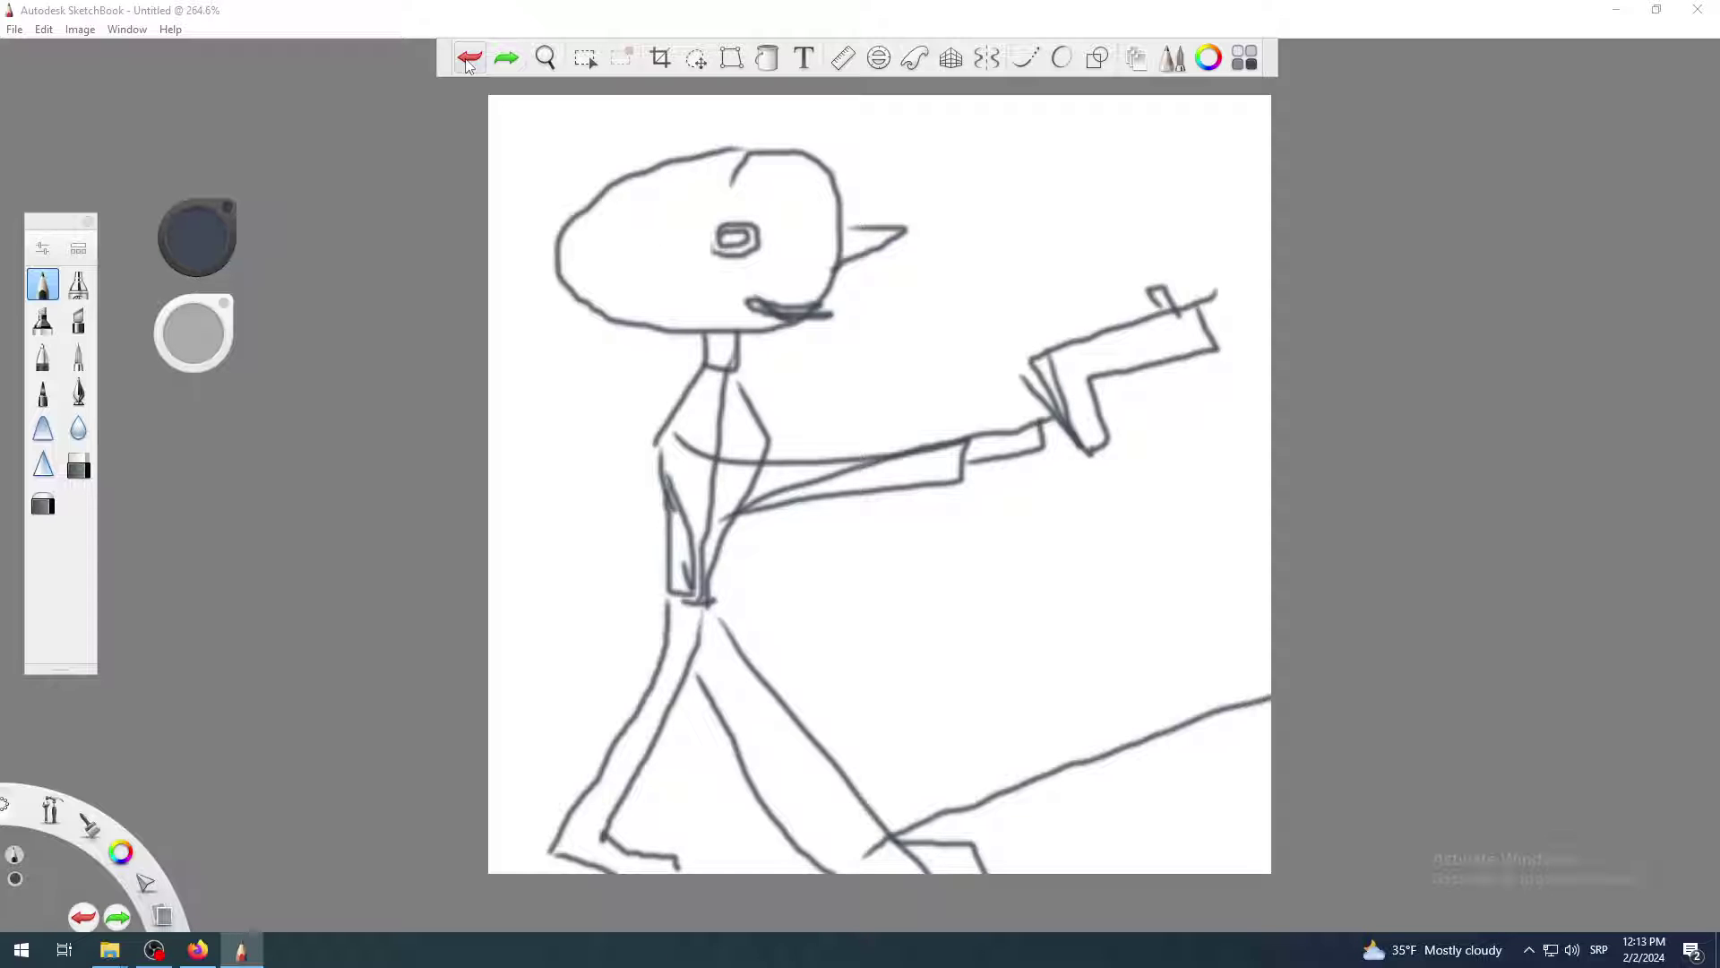
pyautogui.click(468, 59)
pyautogui.click(468, 61)
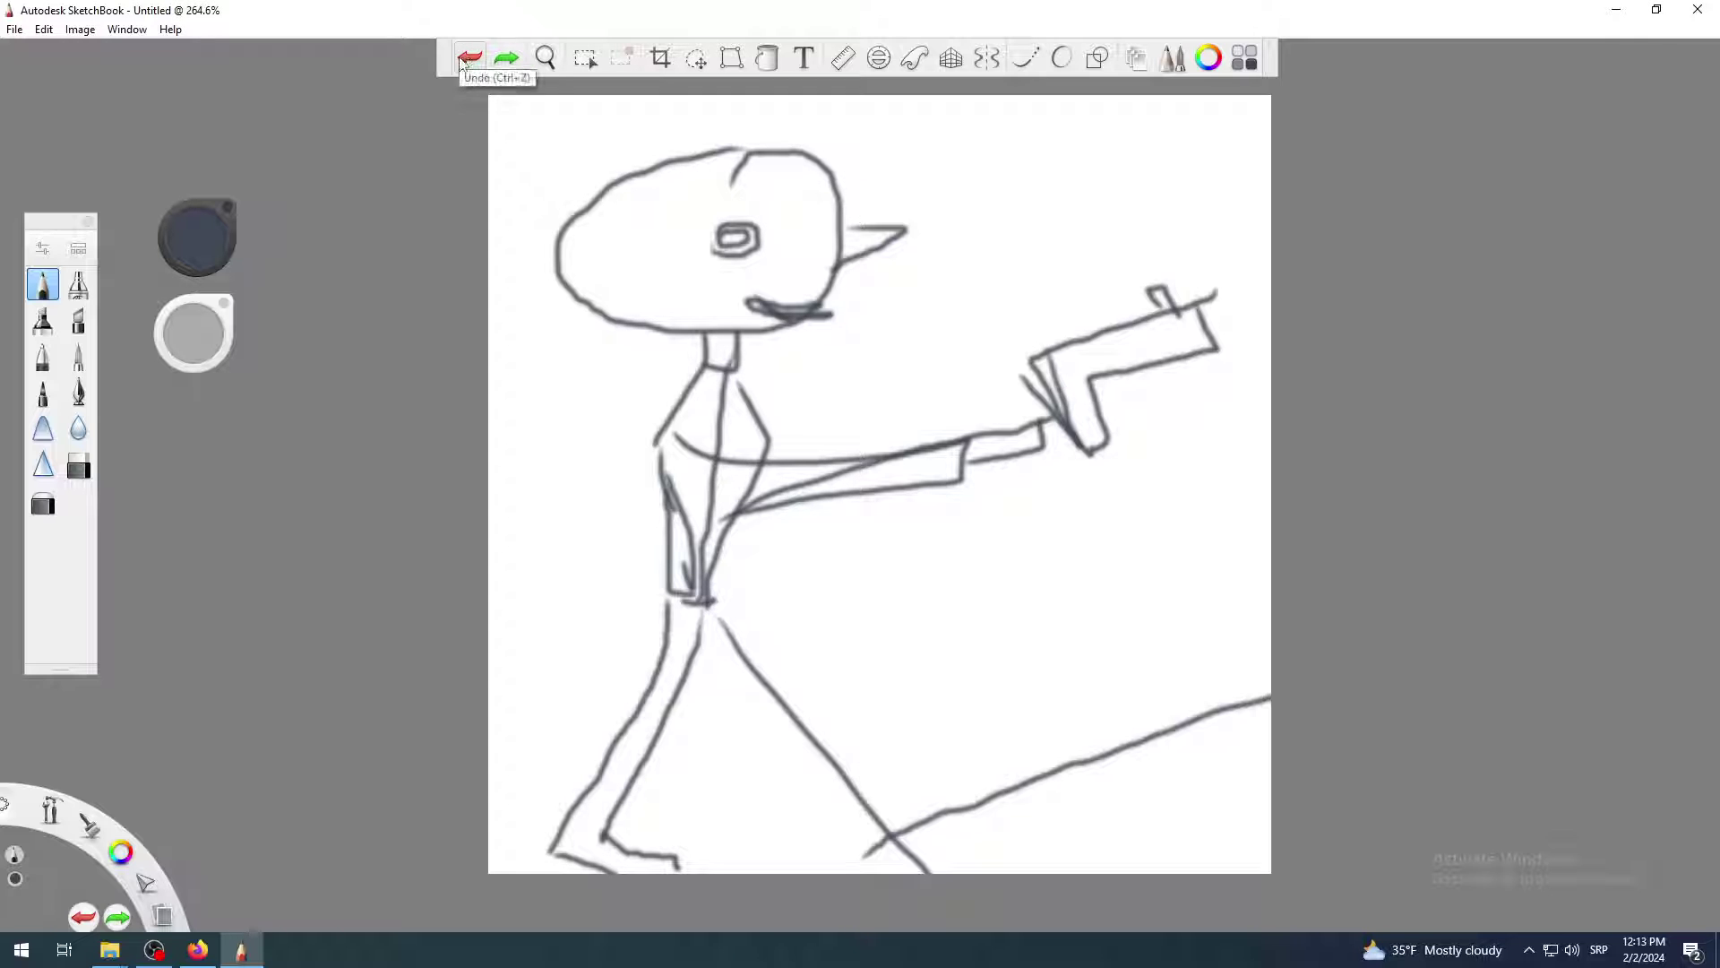
# Redo the leg, ear, hair, face and eyebrow strokes, then undo the reapplied crop and zoom out
pyautogui.click(507, 59)
pyautogui.click(507, 59)
pyautogui.click(507, 59)
pyautogui.click(507, 60)
pyautogui.click(507, 61)
pyautogui.click(507, 61)
pyautogui.click(507, 61)
pyautogui.click(507, 61)
pyautogui.click(507, 61)
pyautogui.click(508, 61)
pyautogui.click(508, 61)
pyautogui.click(508, 61)
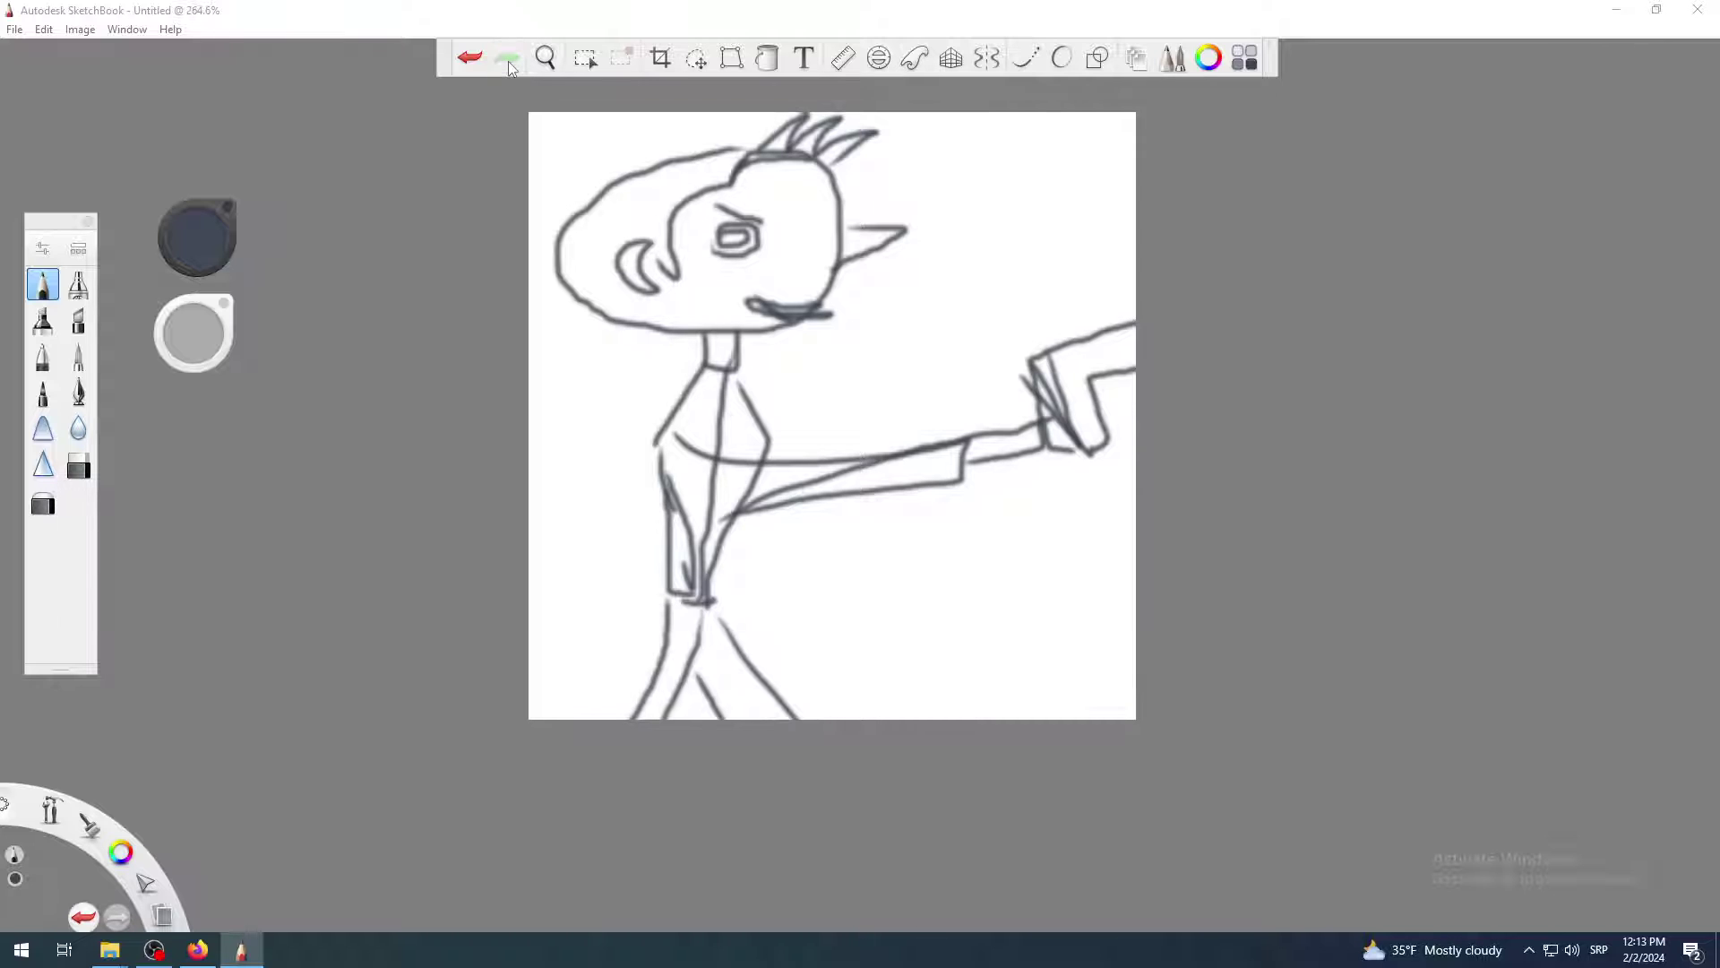
pyautogui.click(471, 59)
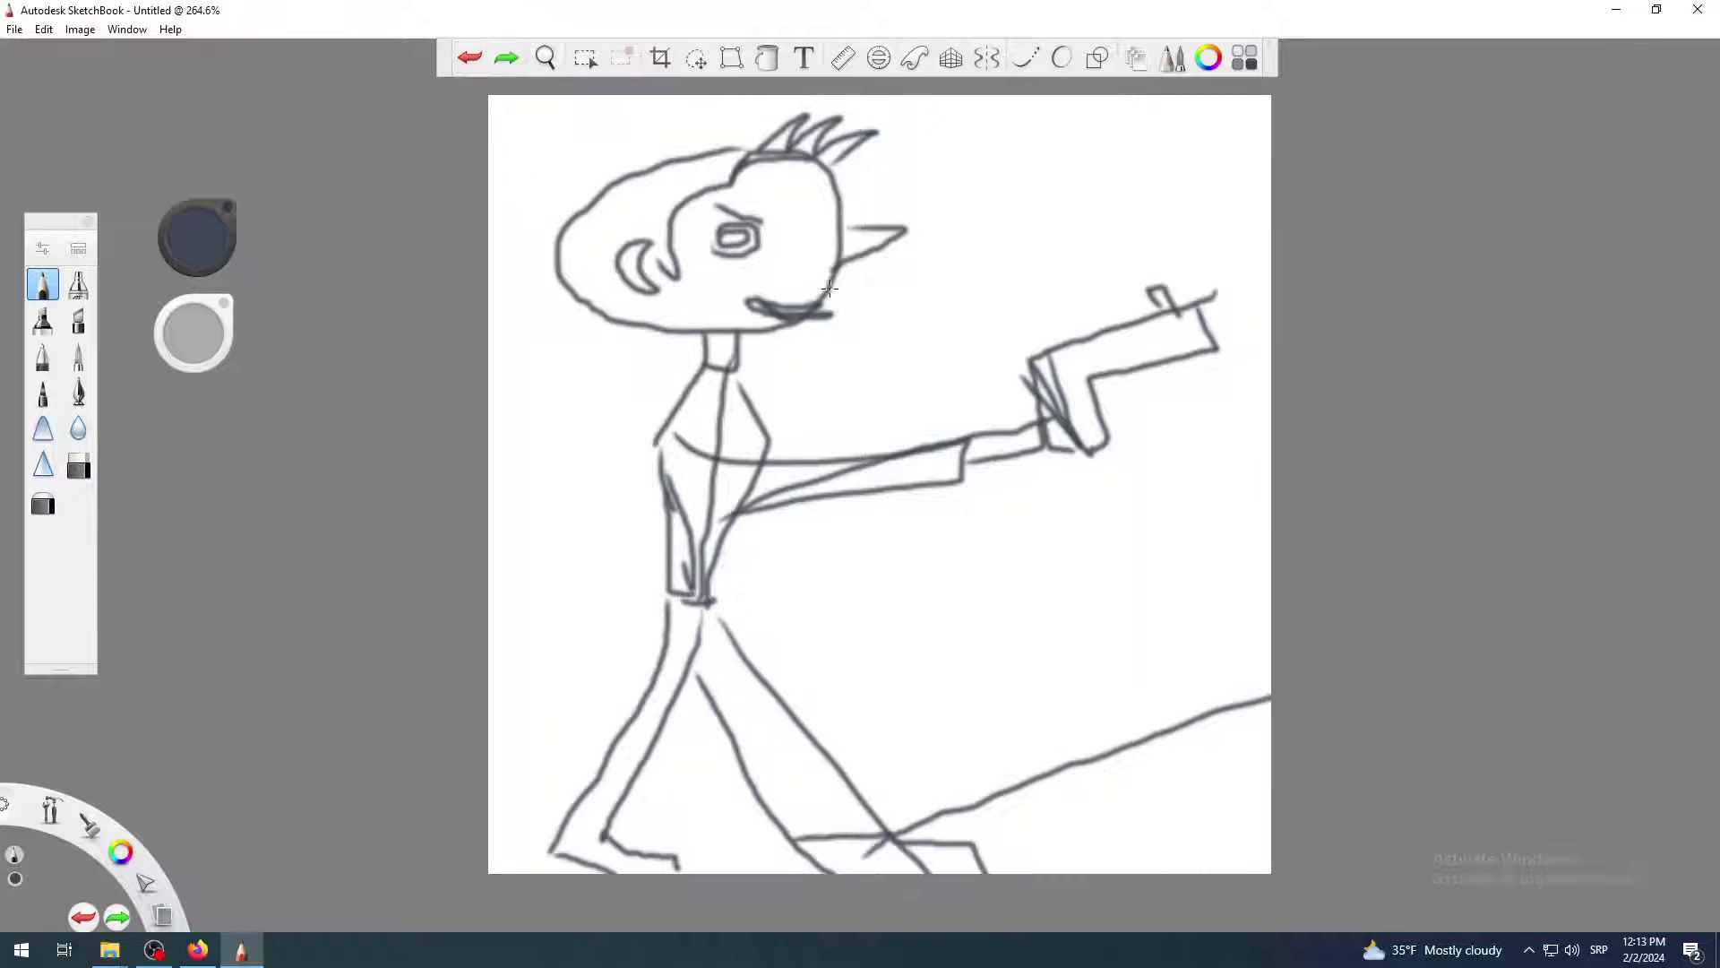
pyautogui.scroll(-1, 910, 373)
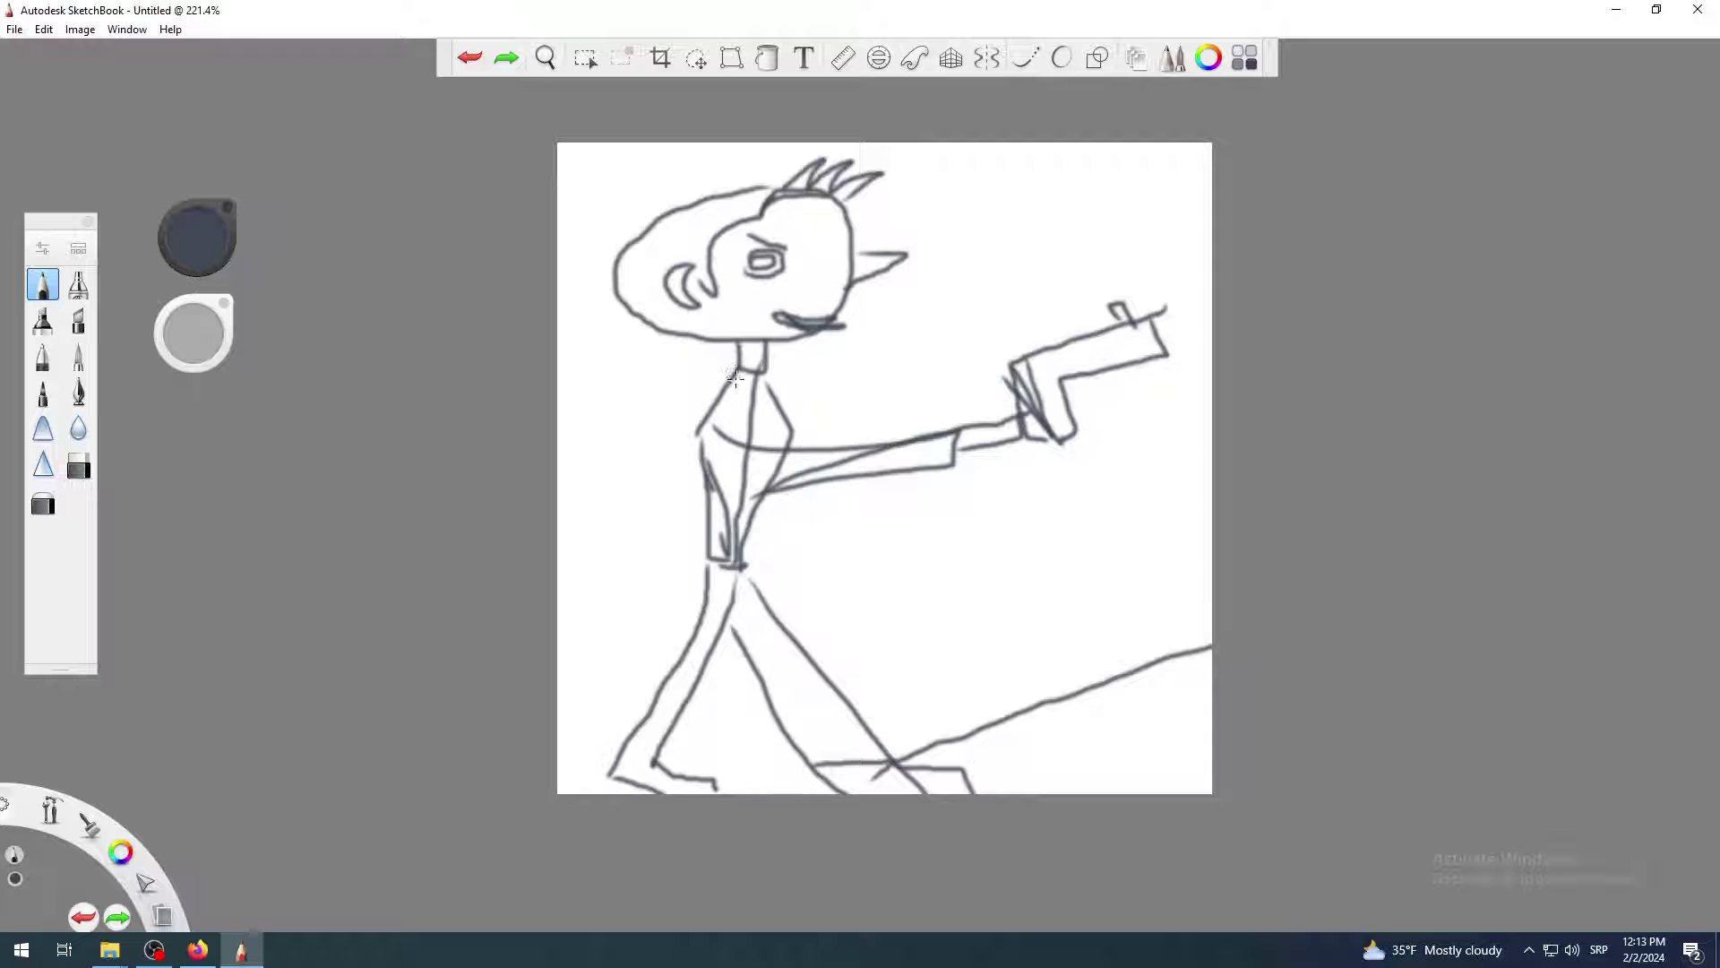
# Redo and undo the crop, then undo the gun-hand, eyebrow, head, hair, ear, feet and inner-leg strokes
pyautogui.click(507, 59)
pyautogui.click(471, 59)
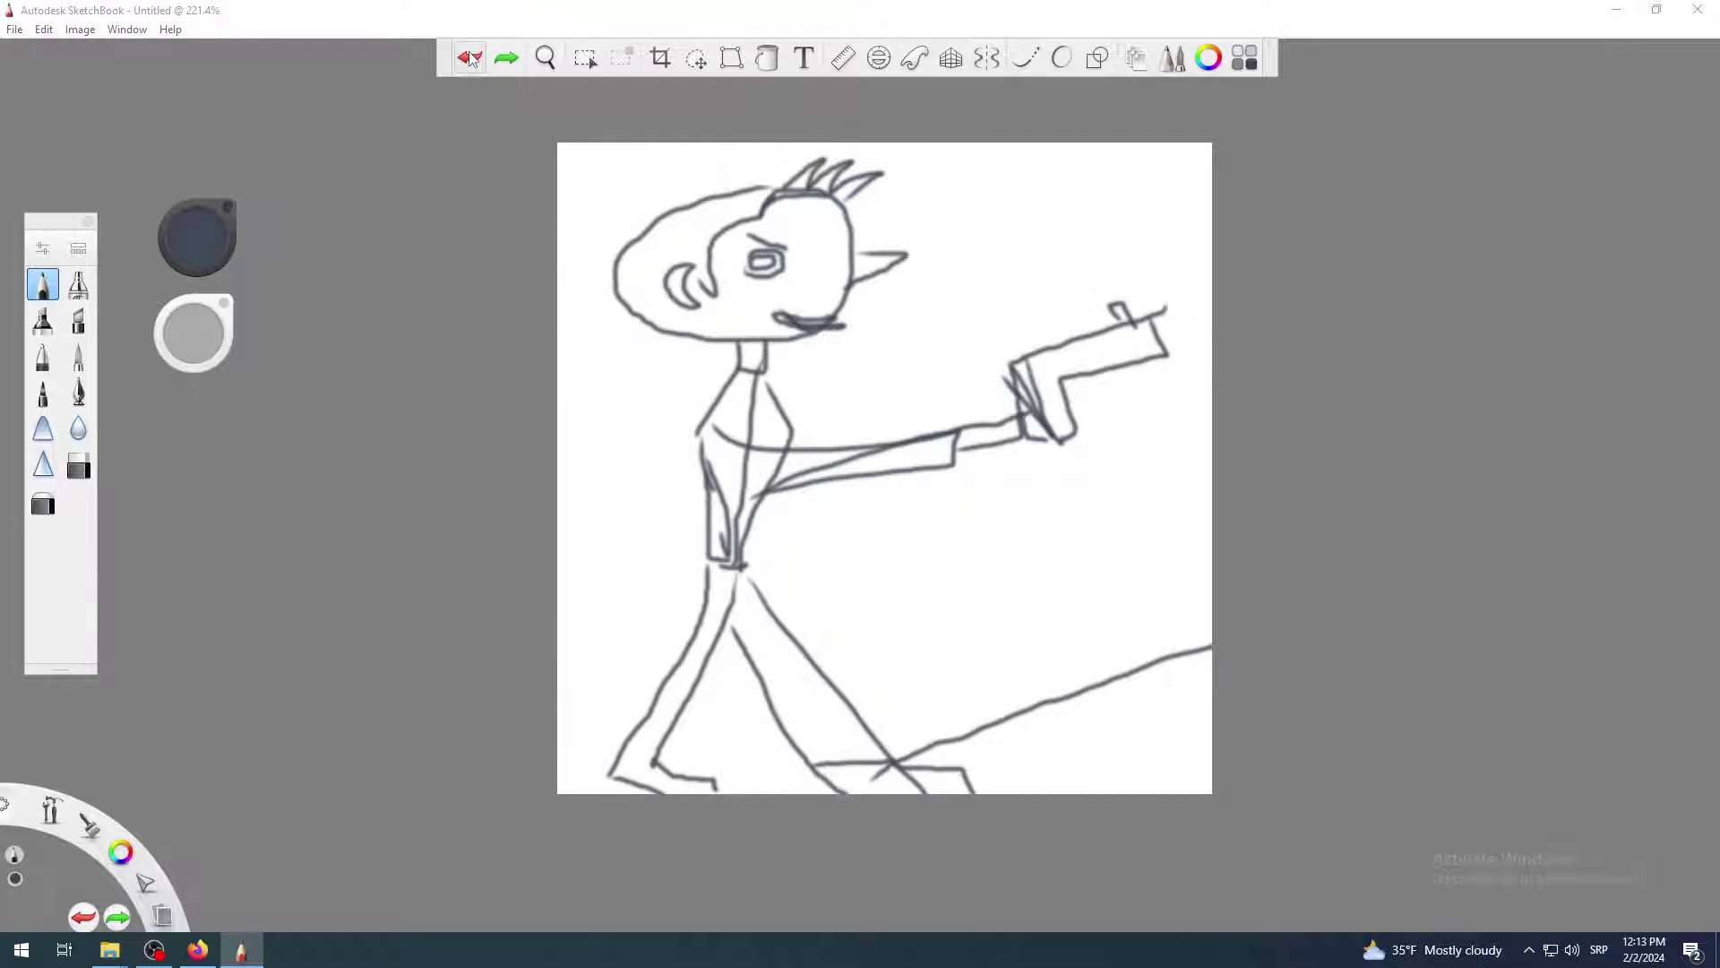
pyautogui.click(470, 59)
pyautogui.click(470, 59)
pyautogui.click(470, 59)
pyautogui.click(469, 59)
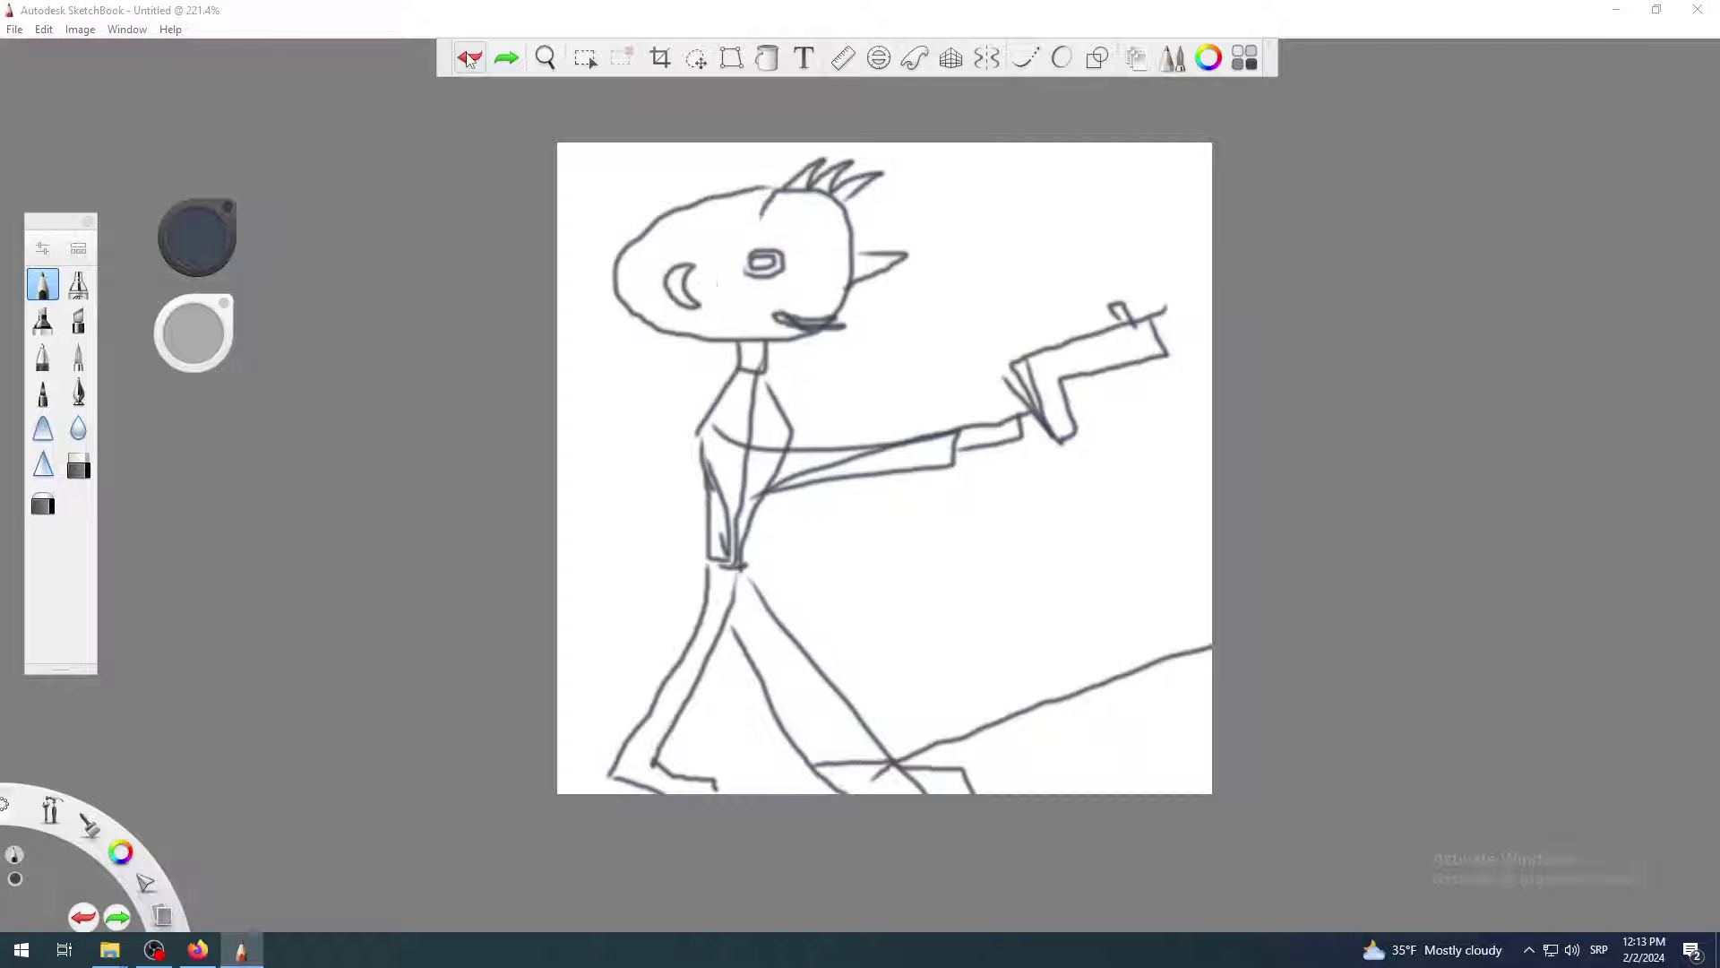
pyautogui.click(469, 59)
pyautogui.click(470, 59)
pyautogui.click(469, 59)
pyautogui.click(469, 60)
pyautogui.click(468, 59)
pyautogui.click(468, 59)
pyautogui.click(468, 59)
# Keep undoing the pocket, gun tip, gun barrel, lower arm, belt and hip strokes
pyautogui.click(467, 59)
pyautogui.click(468, 59)
pyautogui.click(468, 59)
pyautogui.click(467, 59)
pyautogui.click(468, 59)
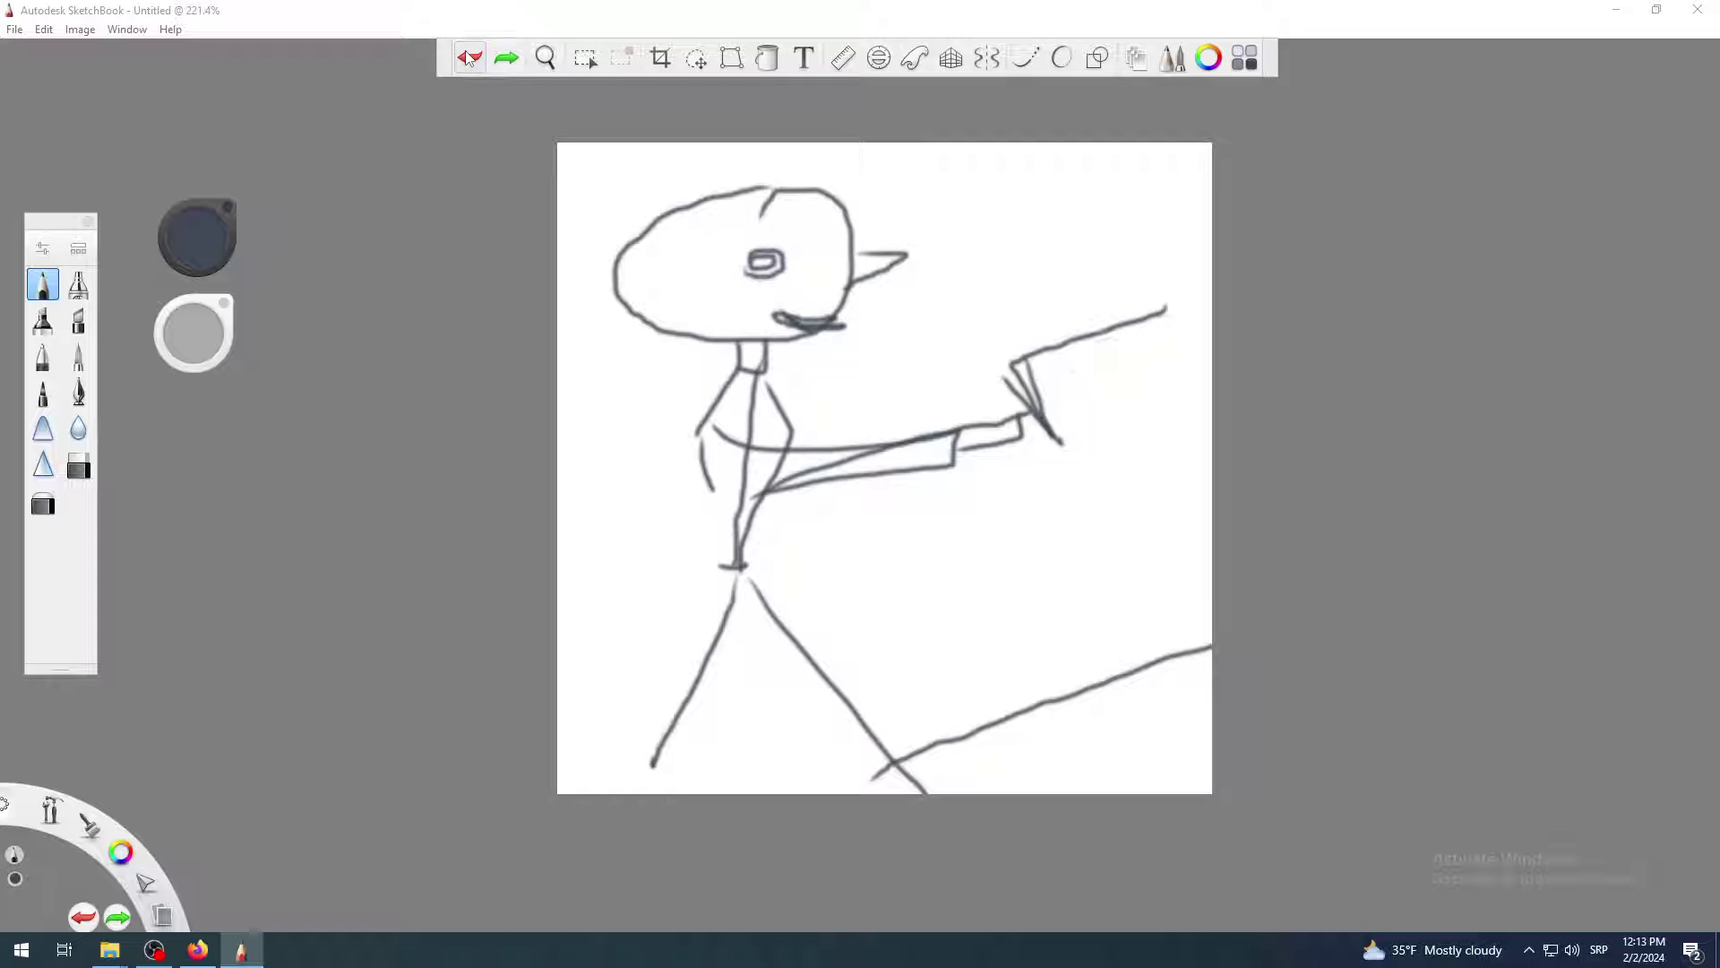
pyautogui.click(468, 59)
pyautogui.click(468, 60)
pyautogui.click(468, 59)
pyautogui.click(468, 59)
pyautogui.click(468, 59)
pyautogui.click(467, 59)
pyautogui.click(468, 59)
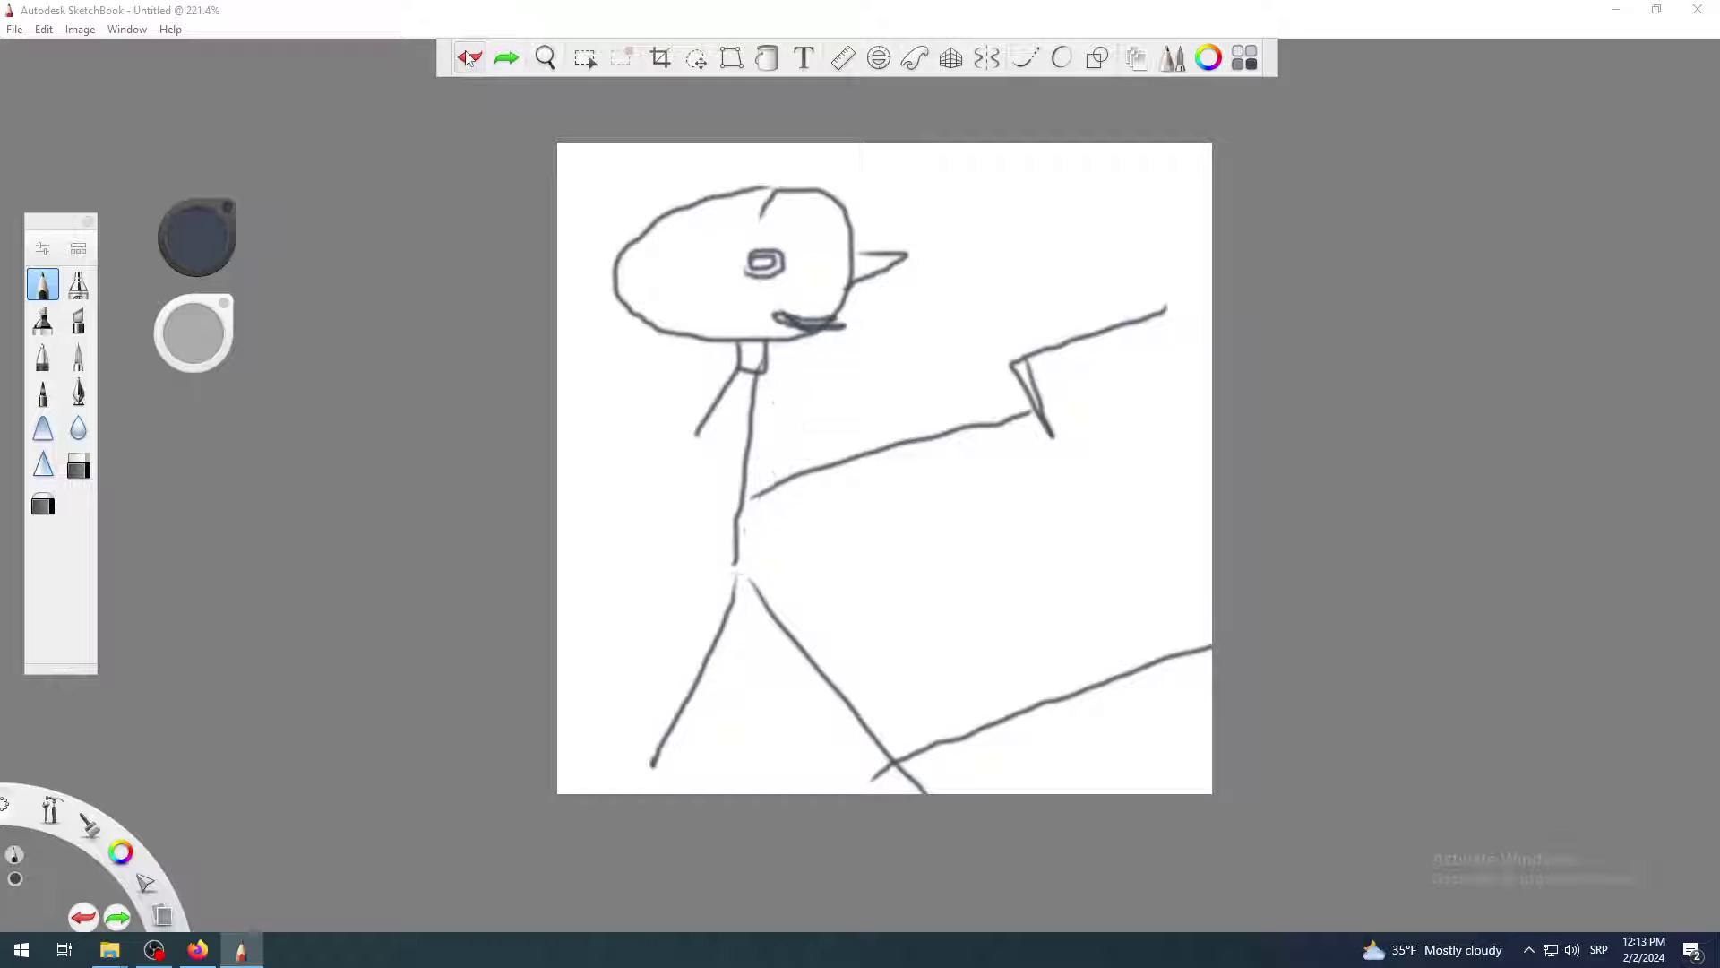
pyautogui.click(468, 59)
pyautogui.click(467, 59)
pyautogui.click(467, 59)
# Zoom out to the whole landscape and toggle the long crossing scribbles, ending with them removed
pyautogui.scroll(-5, 1037, 291)
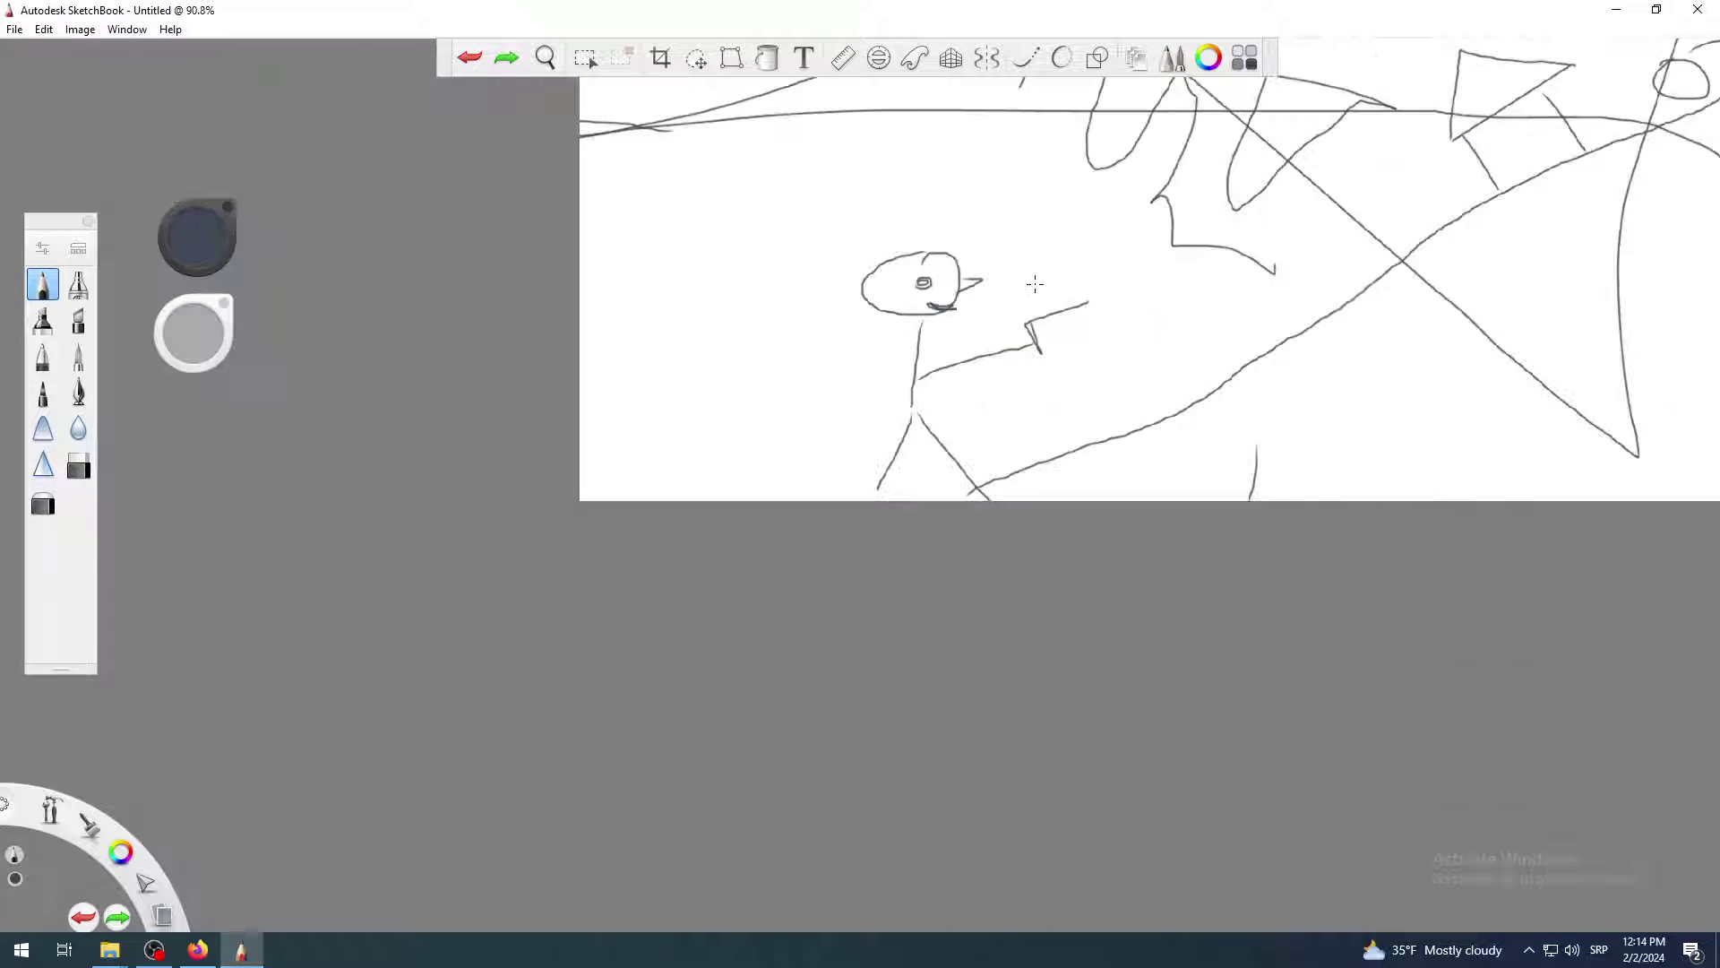
pyautogui.scroll(-1, 1133, 340)
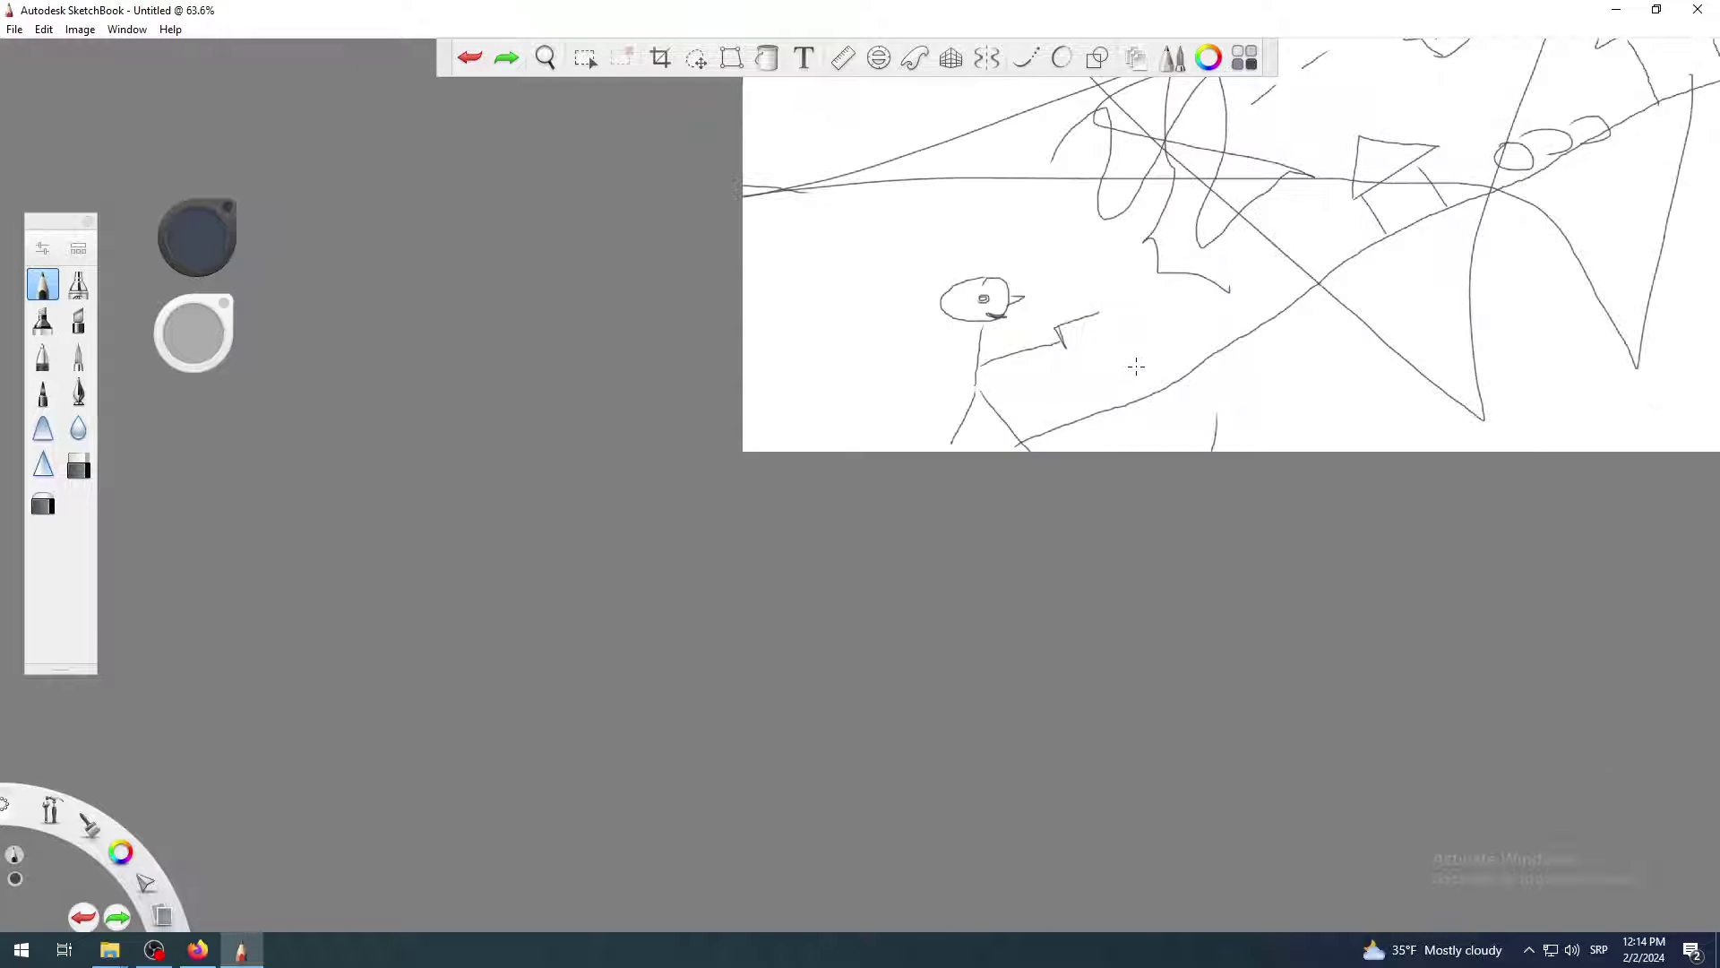
pyautogui.press('space')
pyautogui.moveTo(1093, 411)
pyautogui.mouseDown()
pyautogui.moveTo(1029, 573)
pyautogui.moveTo(780, 777)
pyautogui.mouseUp()
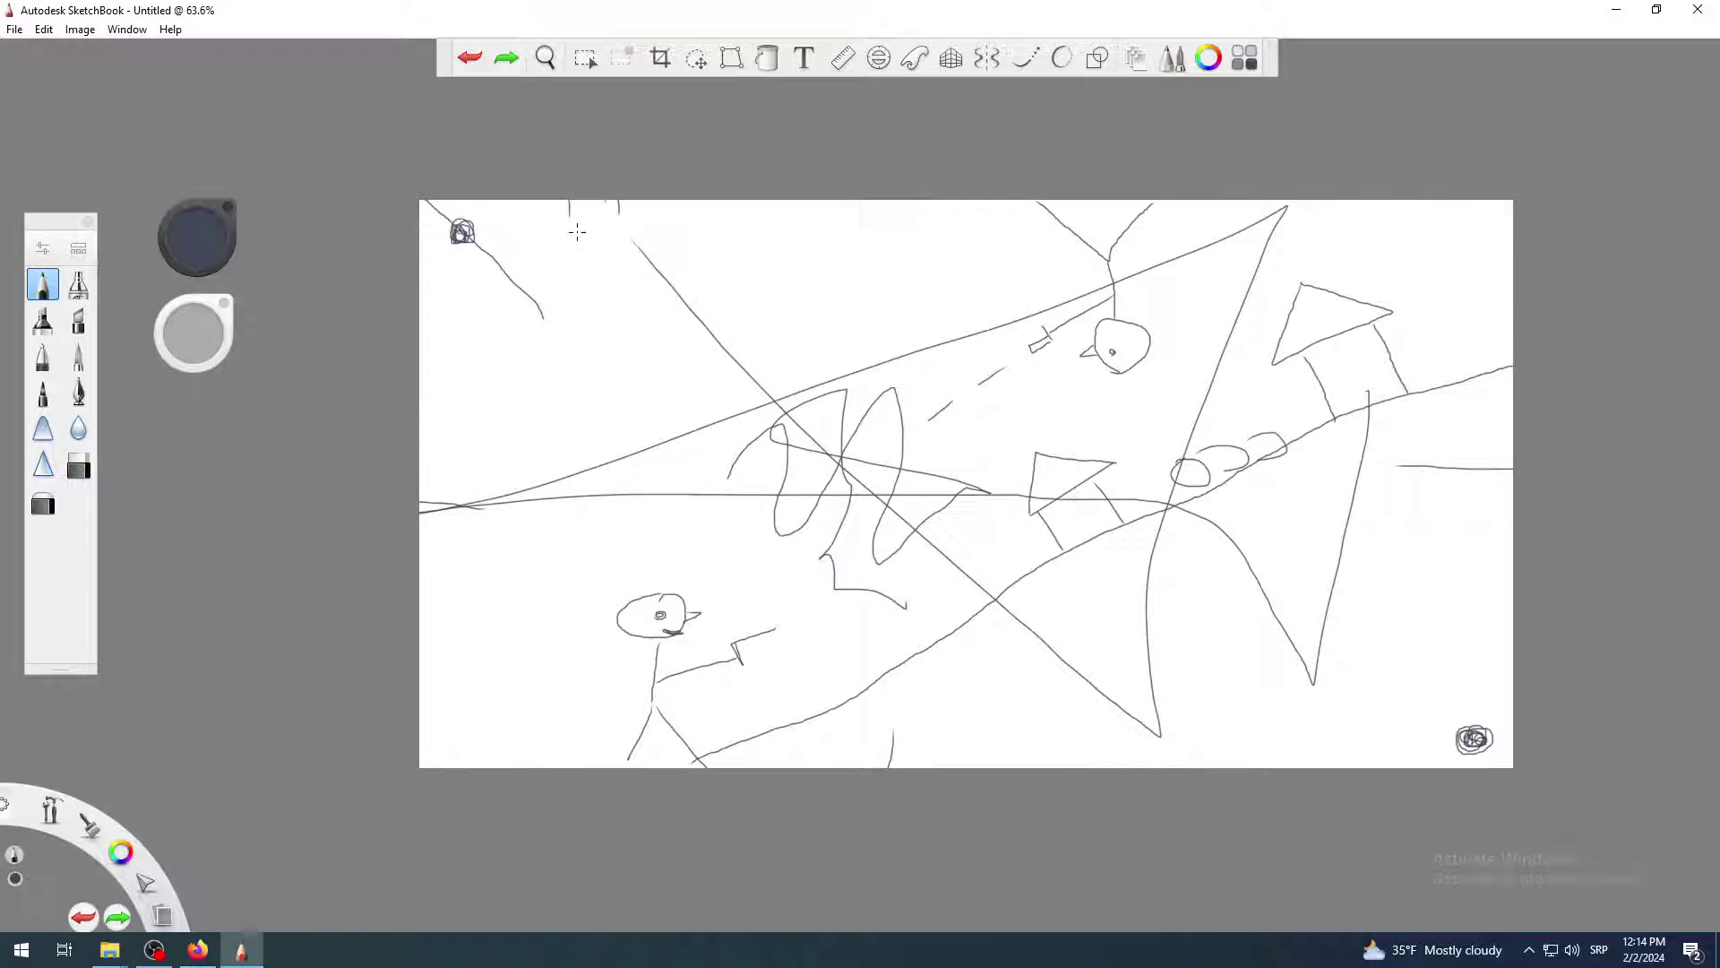
pyautogui.click(470, 58)
pyautogui.click(469, 57)
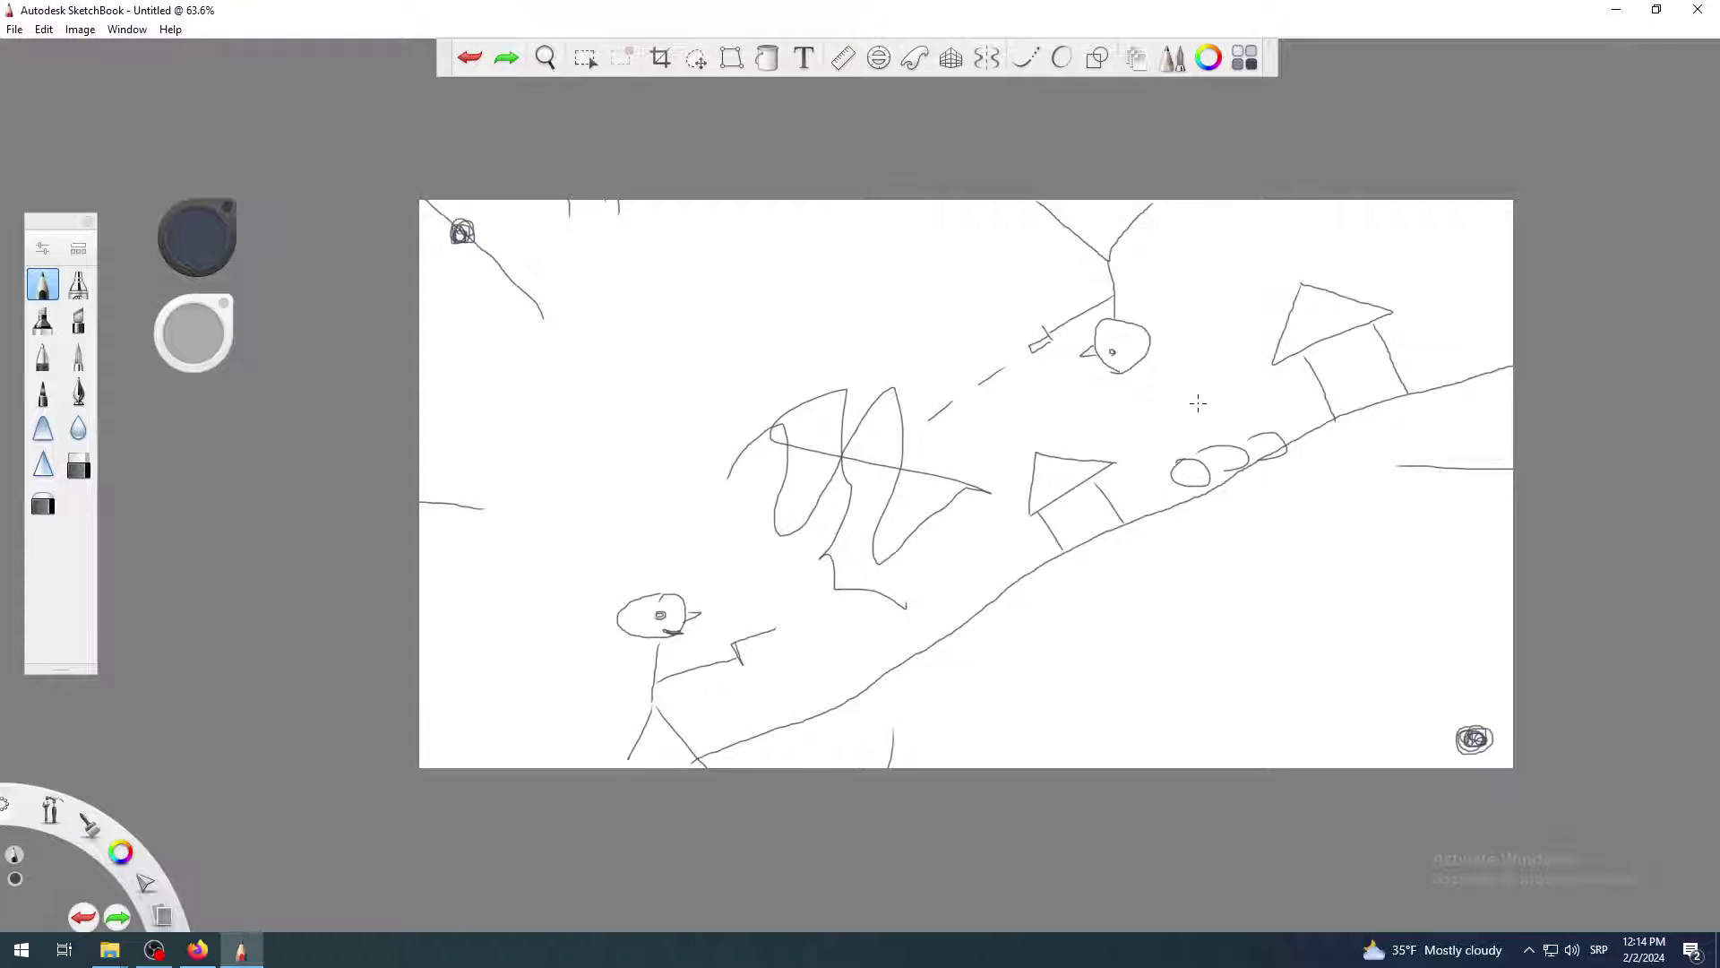
pyautogui.click(507, 59)
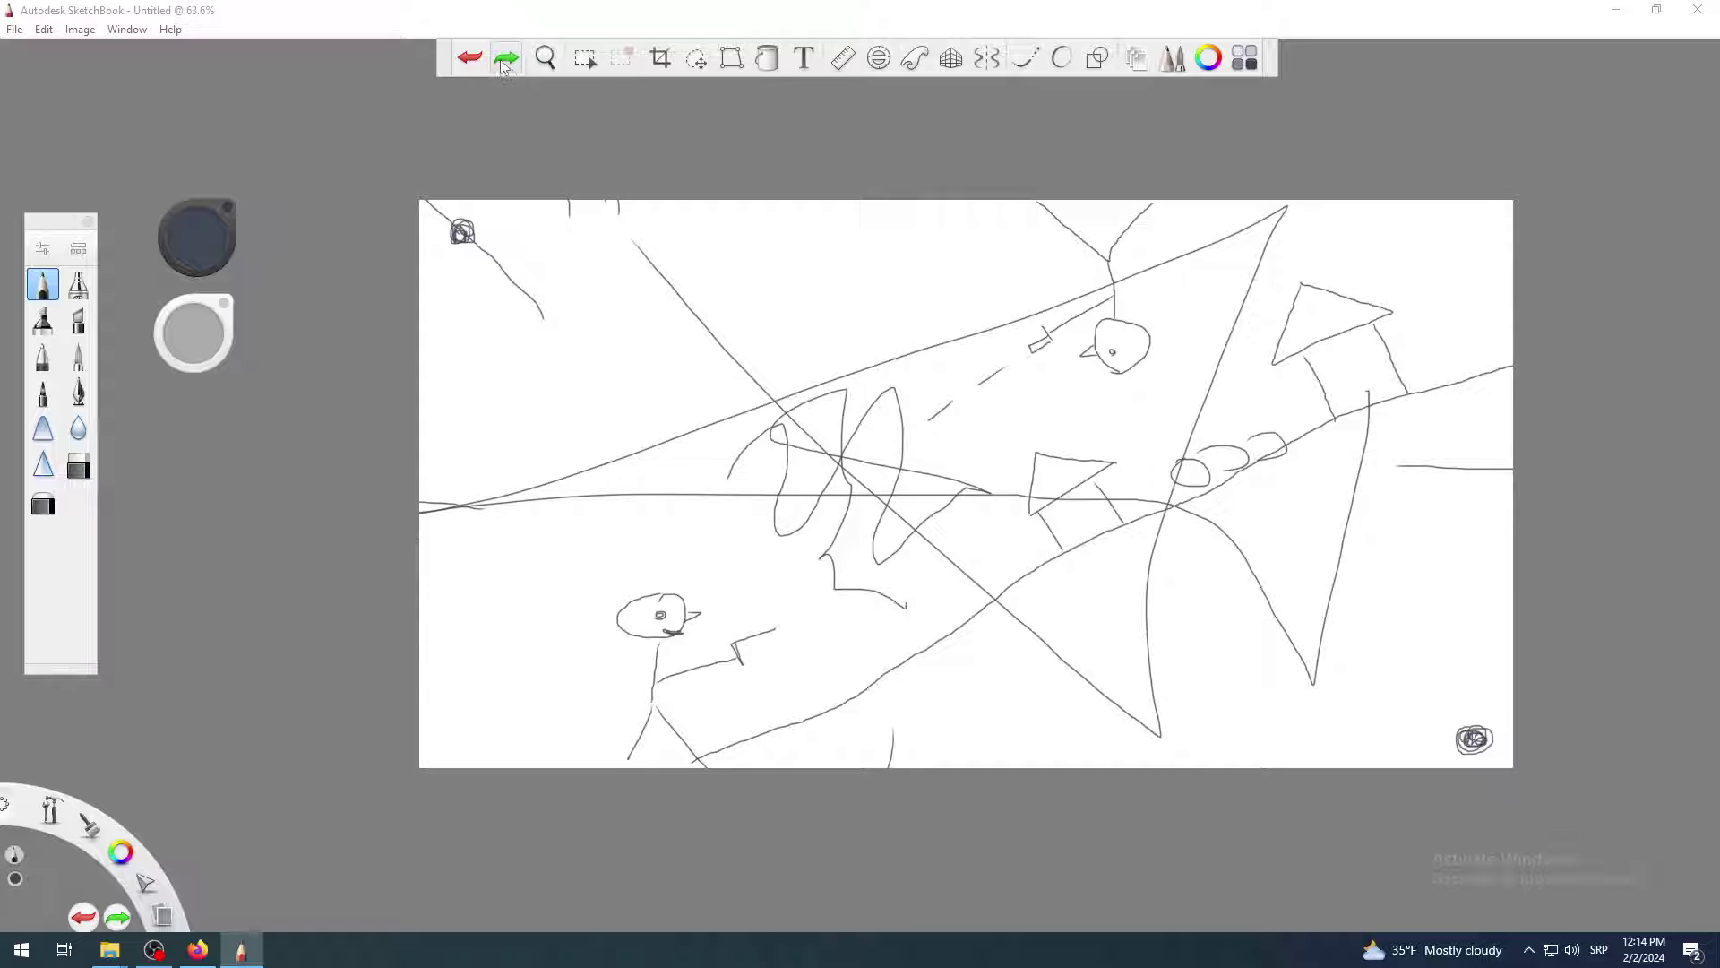
pyautogui.click(471, 59)
pyautogui.click(507, 59)
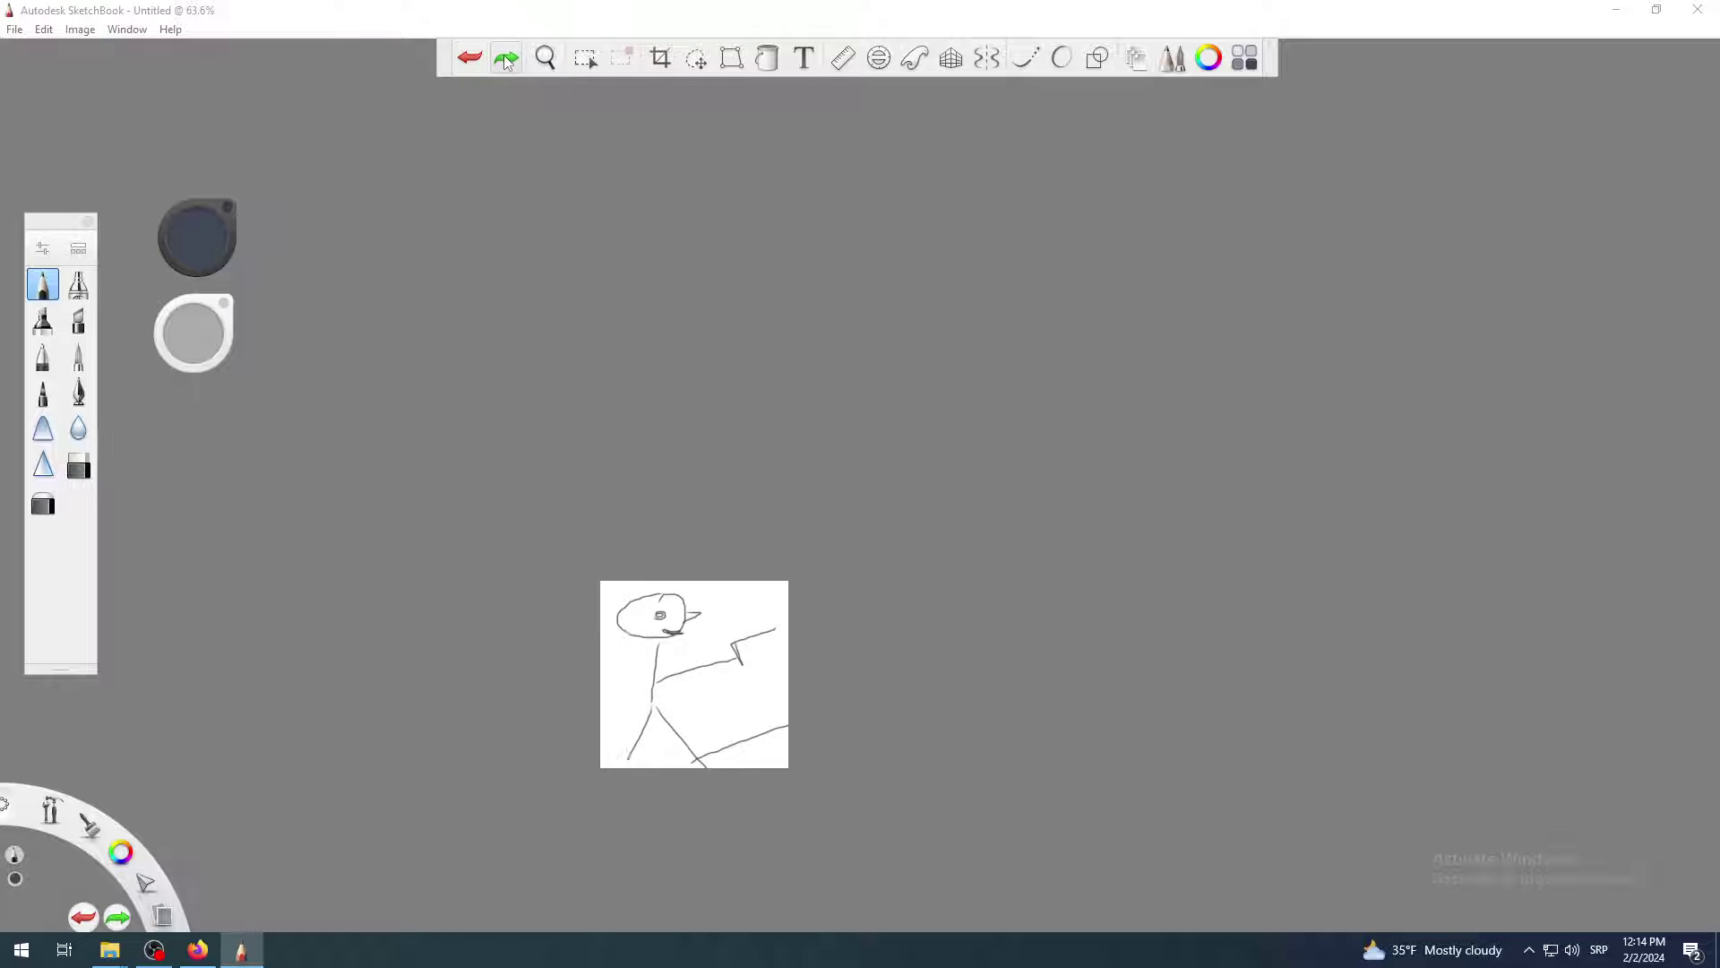
pyautogui.click(469, 59)
pyautogui.click(505, 59)
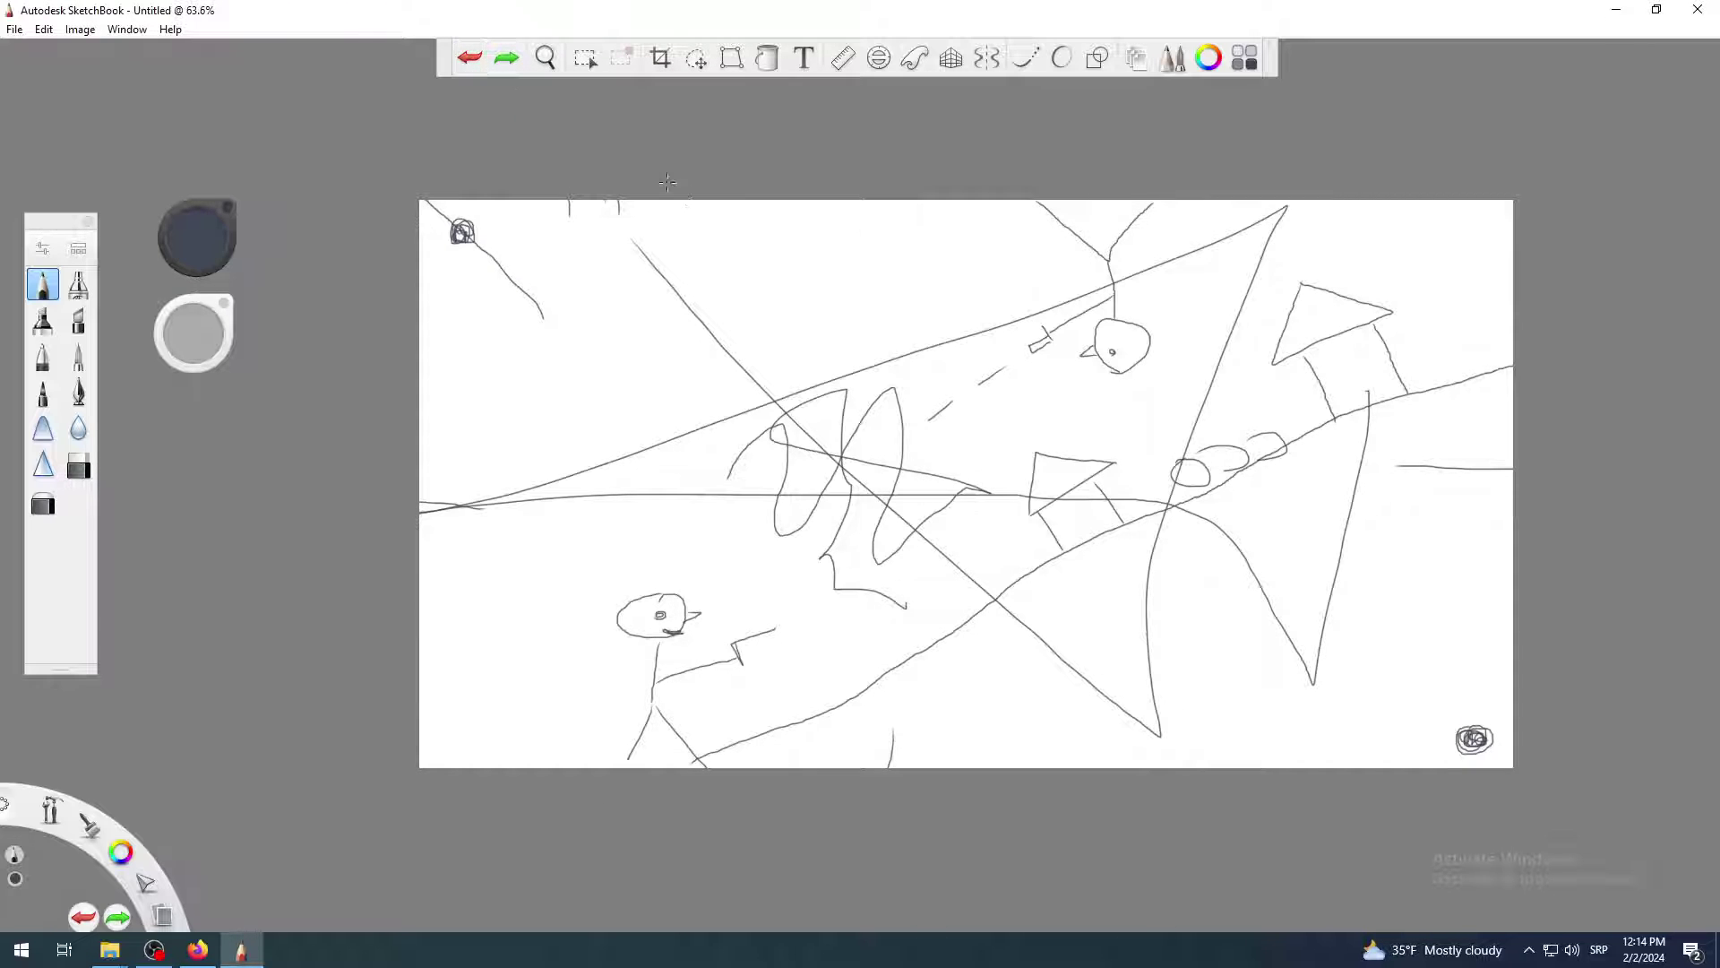
pyautogui.click(469, 59)
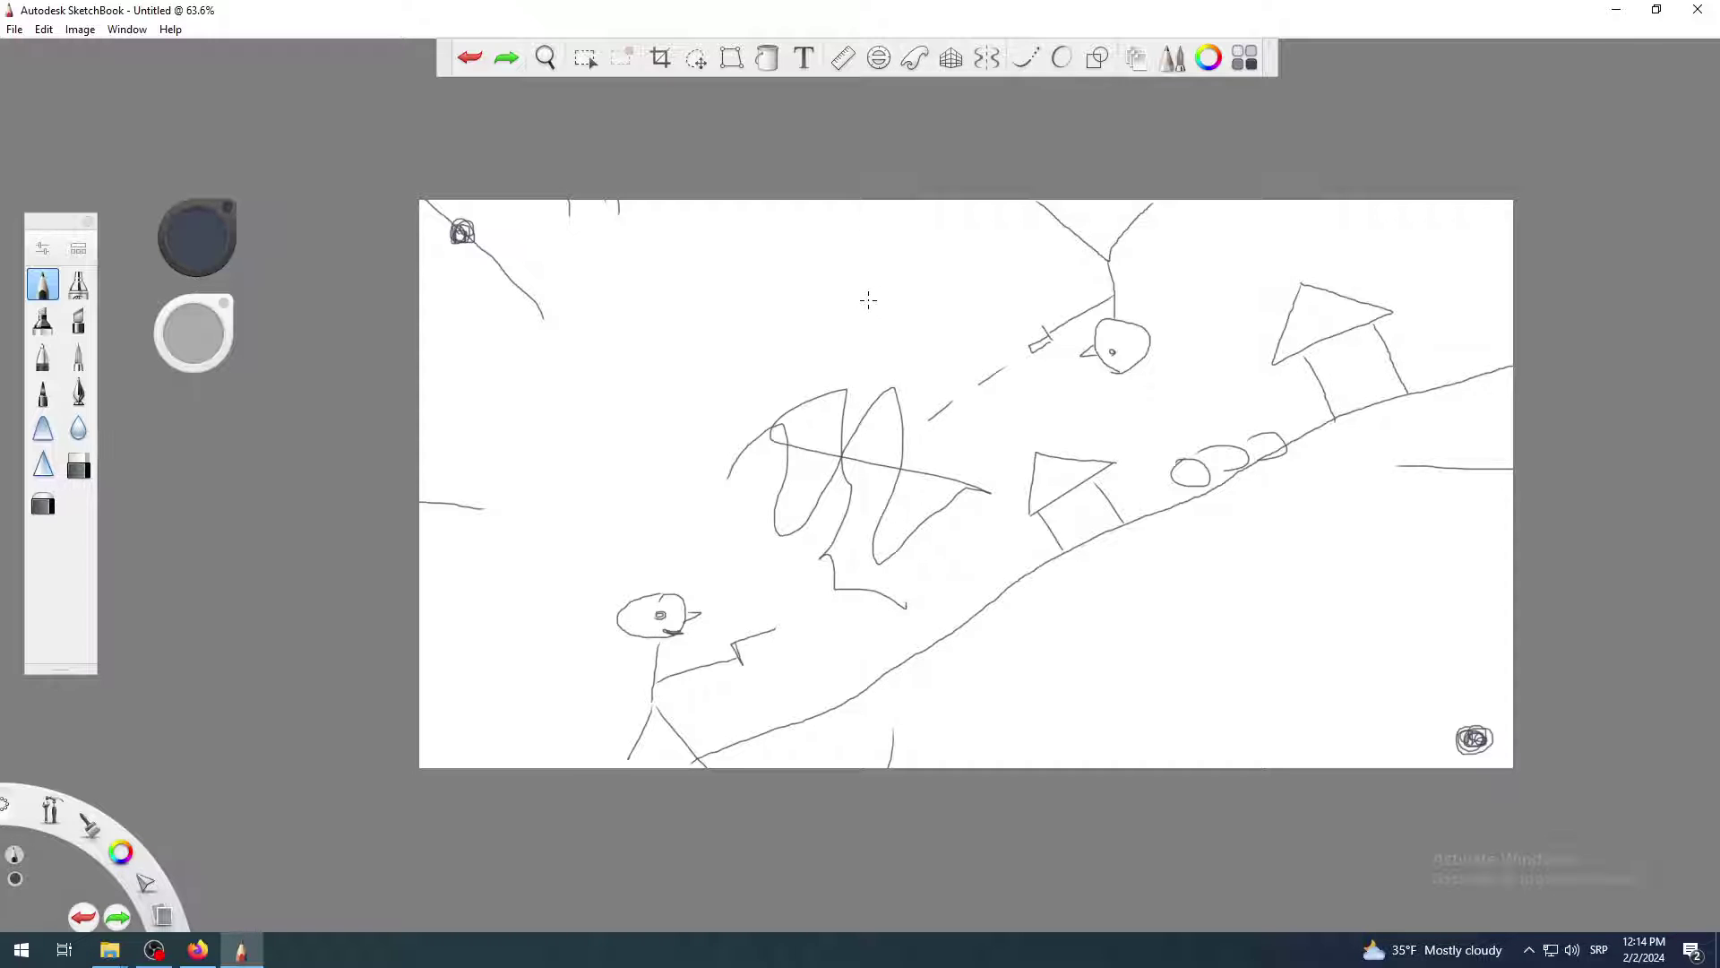
# Switch to the browser and scroll down through the channel's uploaded videos
pyautogui.click(198, 953)
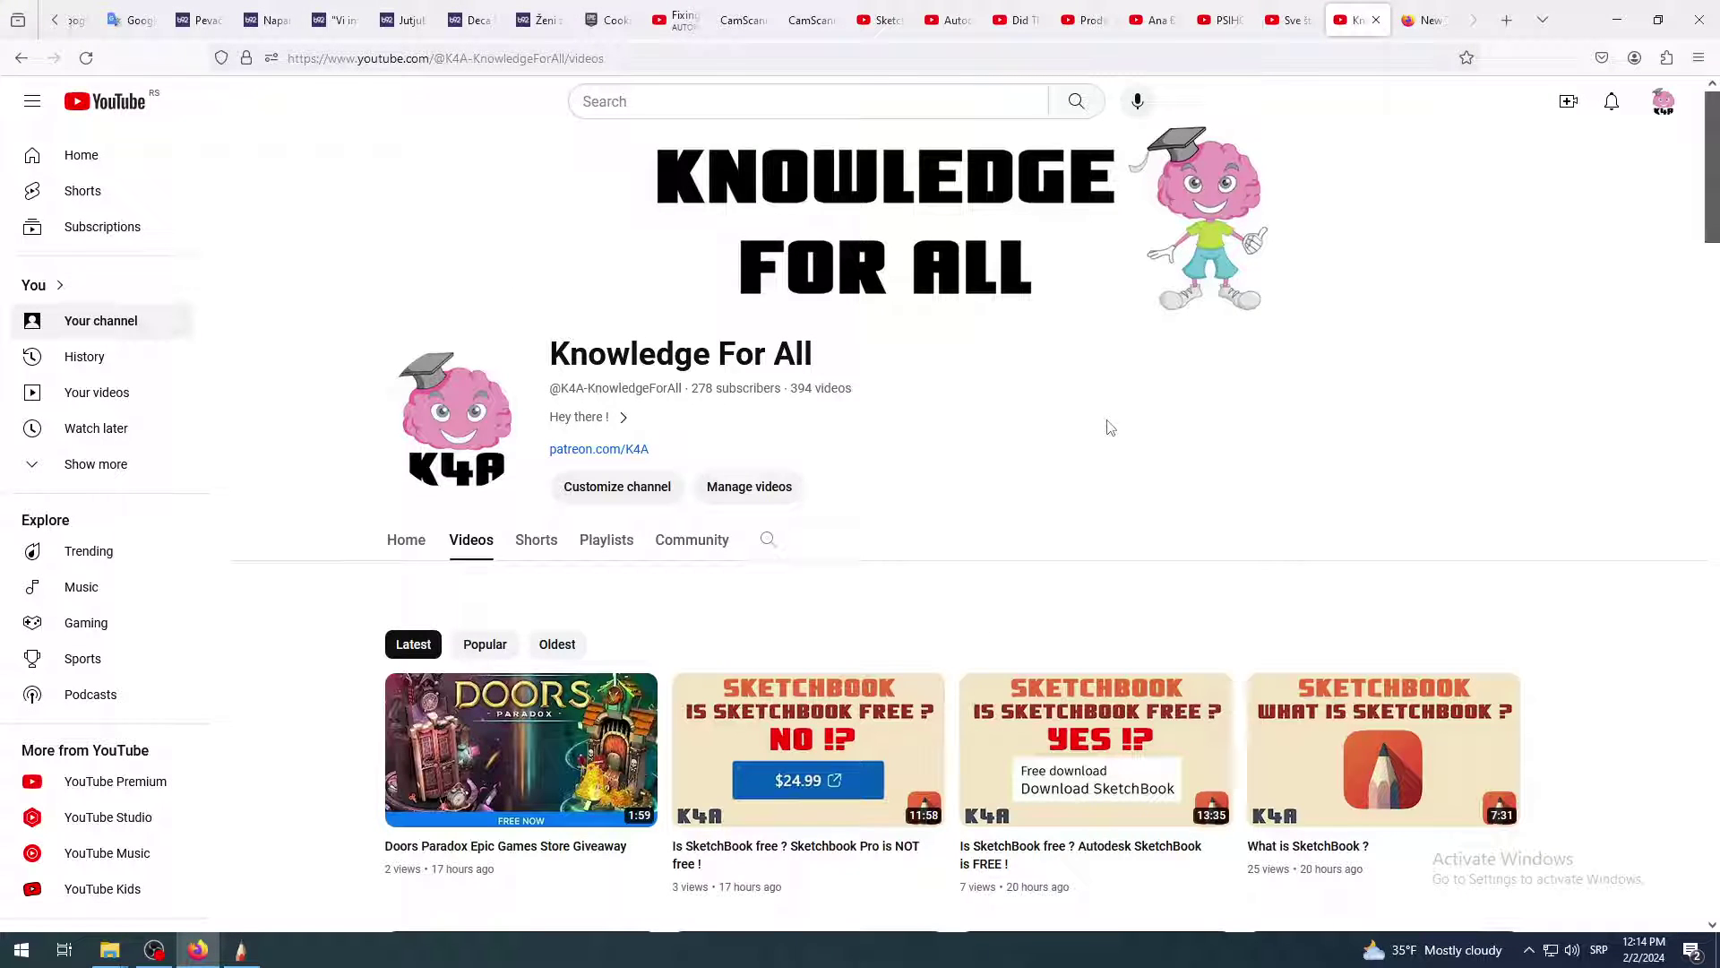
pyautogui.moveTo(1158, 249)
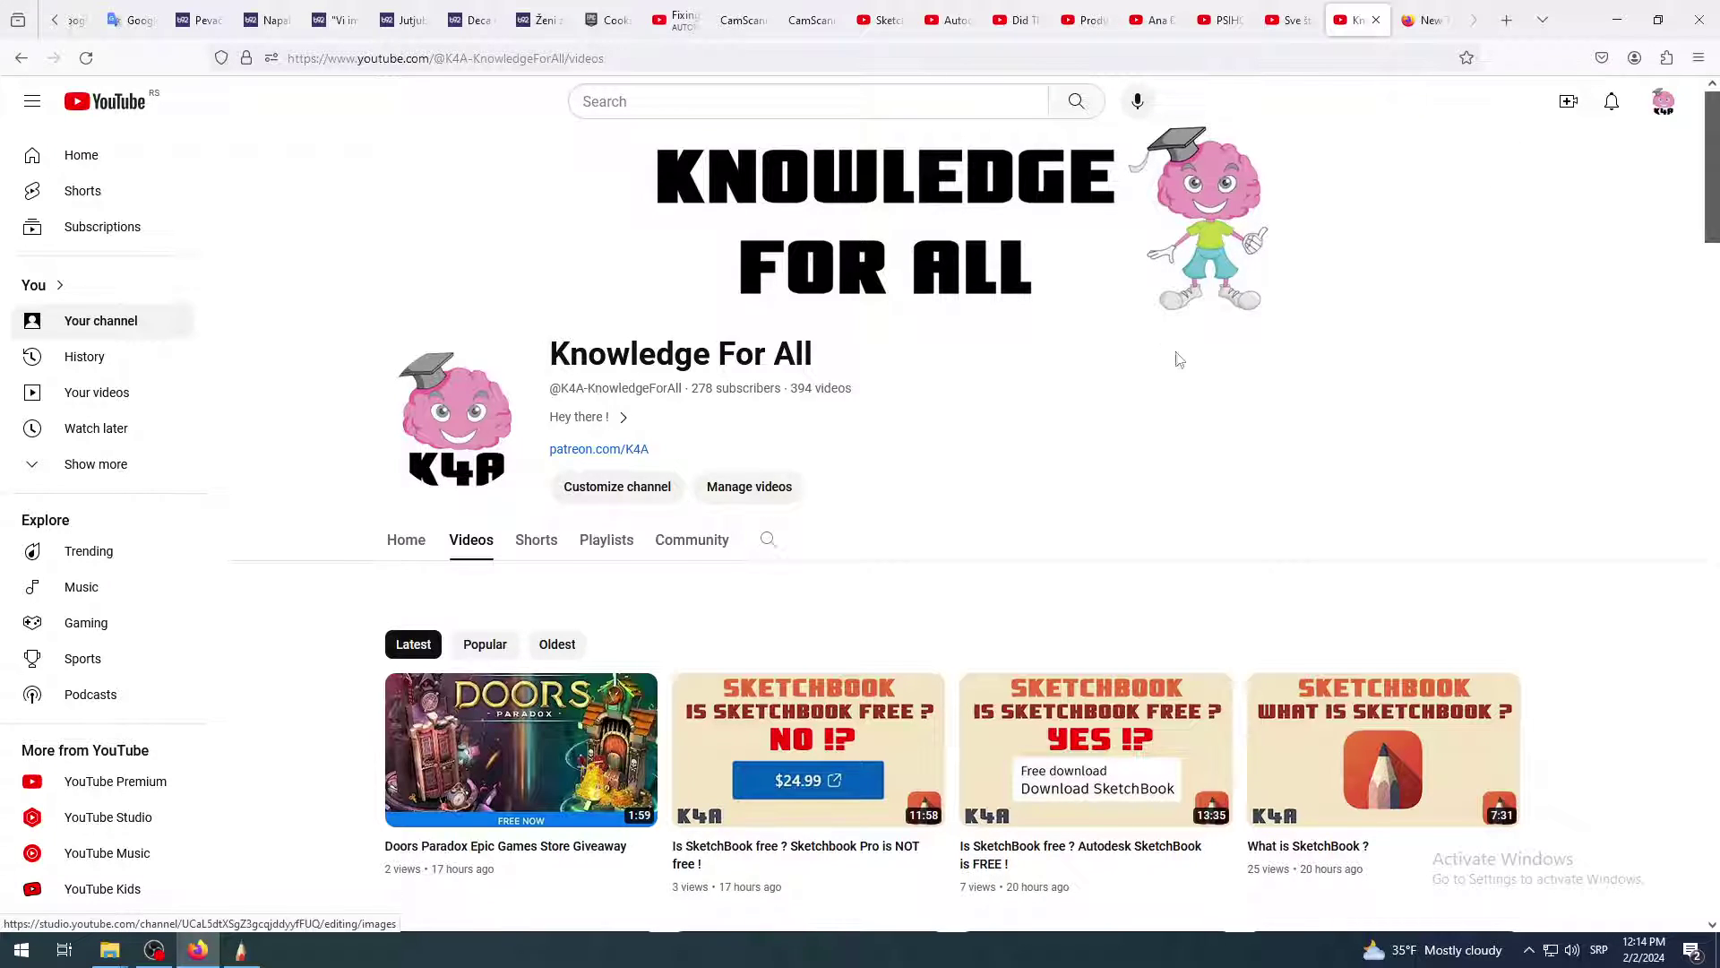
pyautogui.scroll(-5, 1182, 341)
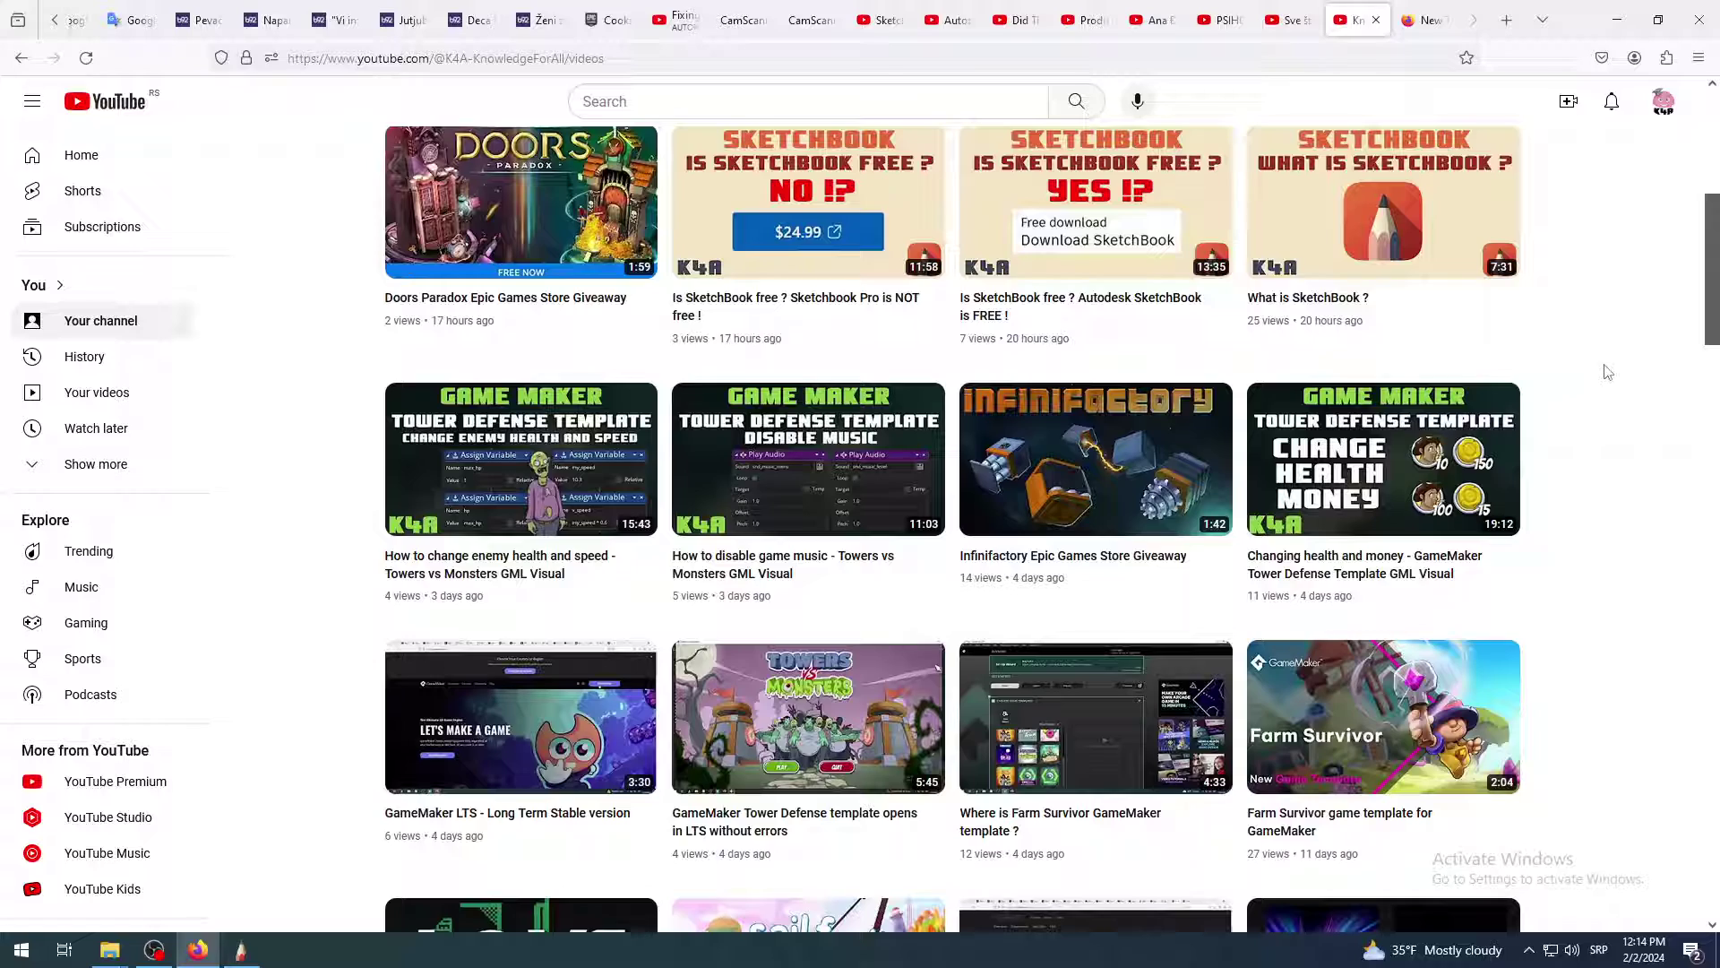
pyautogui.scroll(-8, 757, 435)
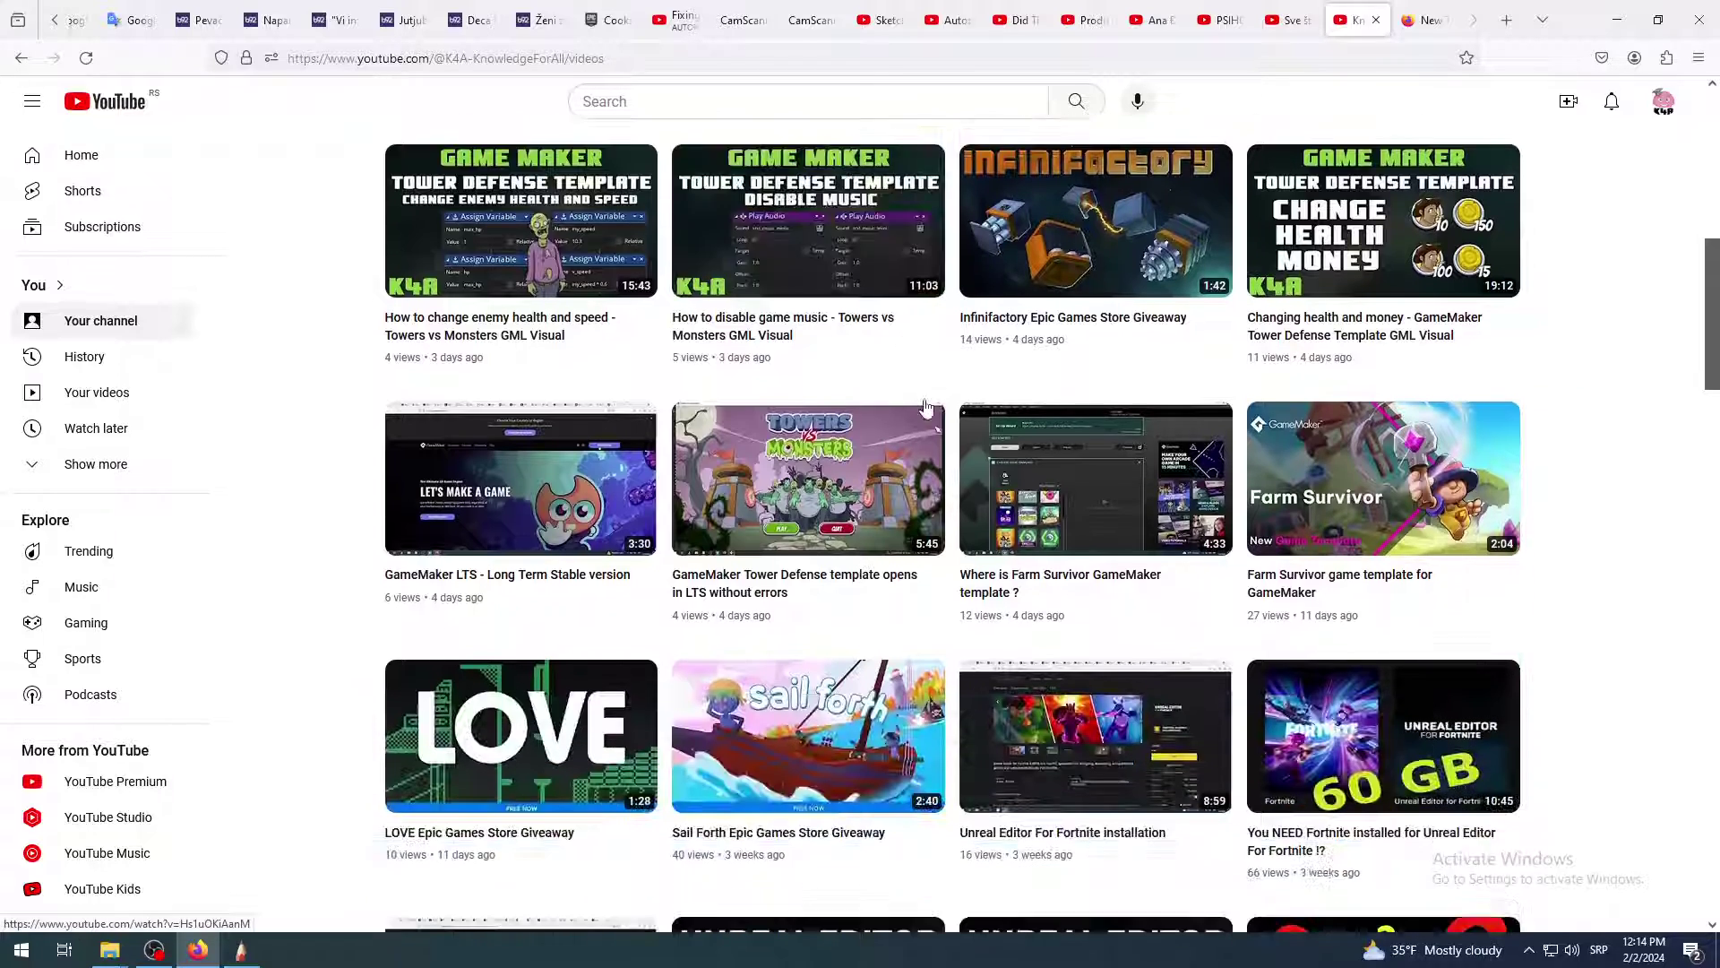
pyautogui.scroll(-5, 1132, 358)
pyautogui.scroll(-8, 1031, 368)
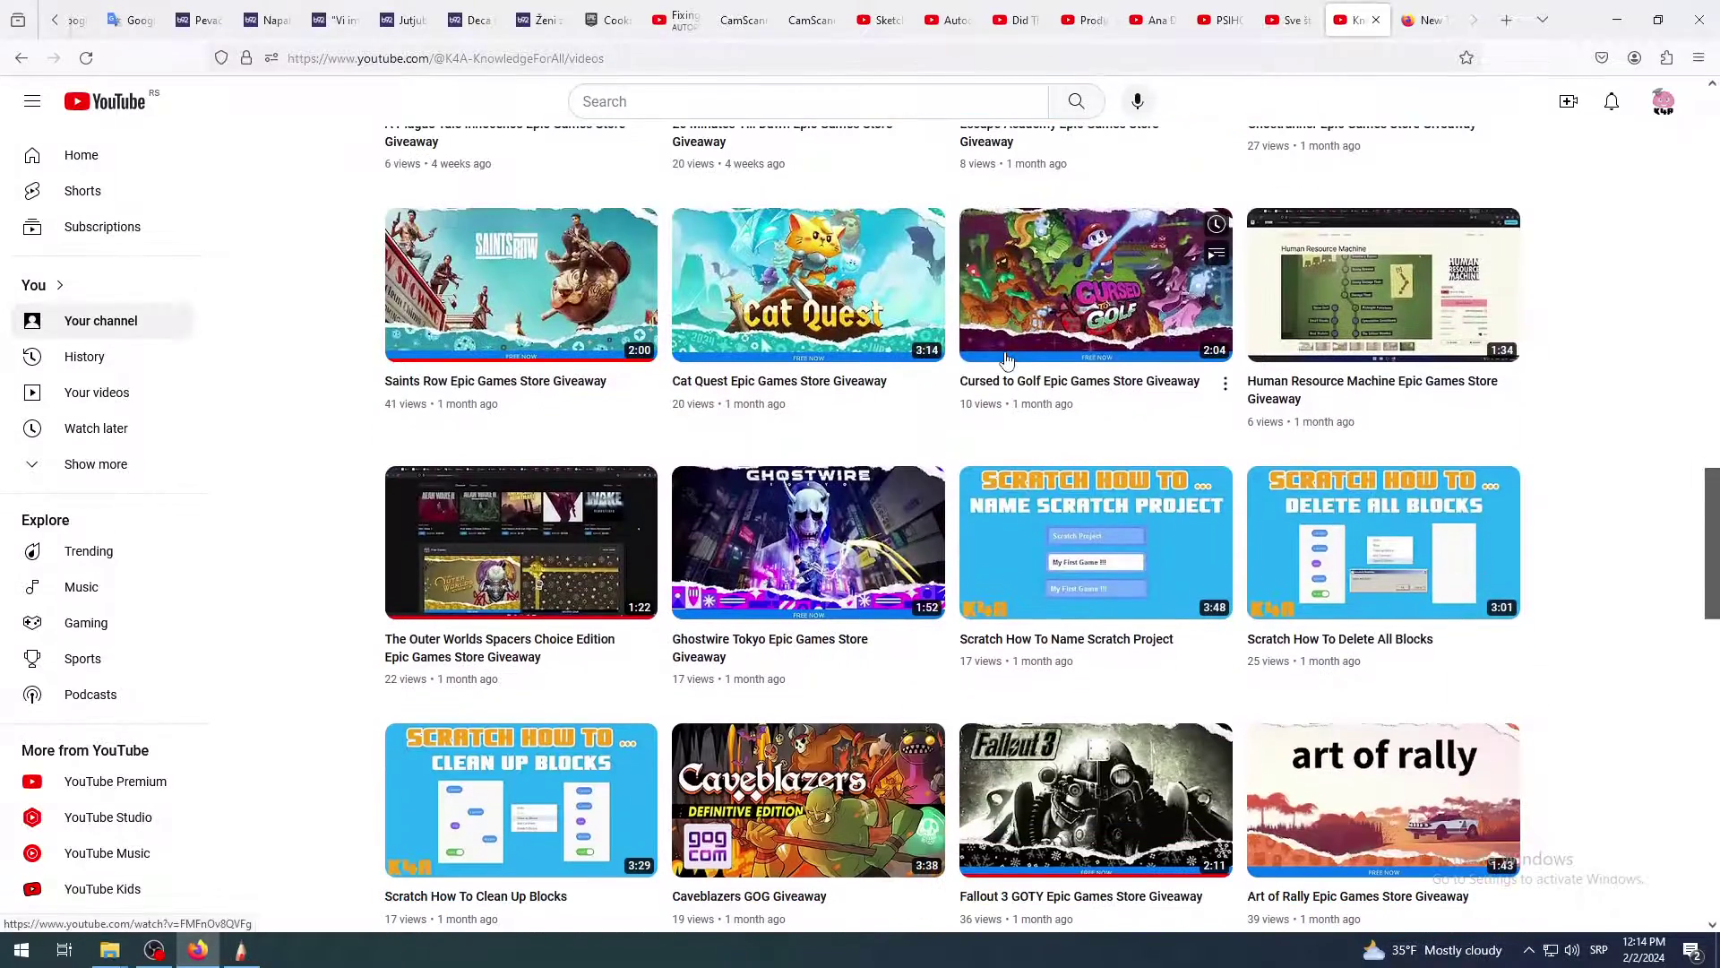
pyautogui.scroll(-3, 1055, 381)
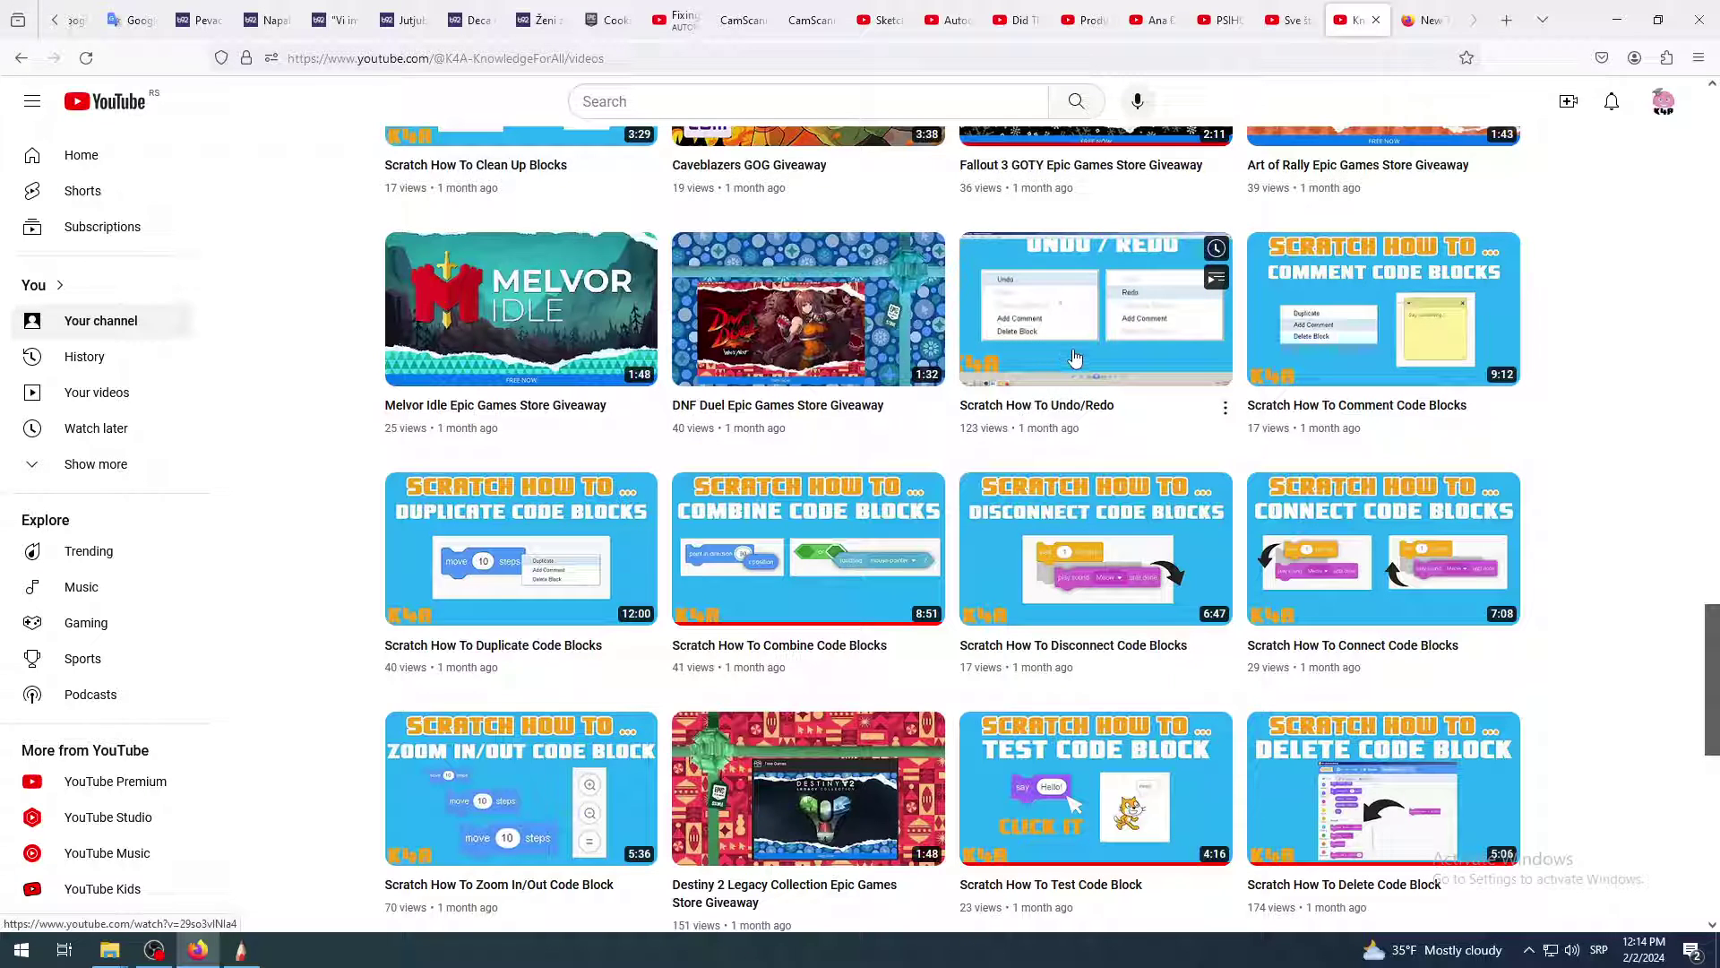
# Scroll back up to the channel's latest videos
pyautogui.scroll(1, 1076, 405)
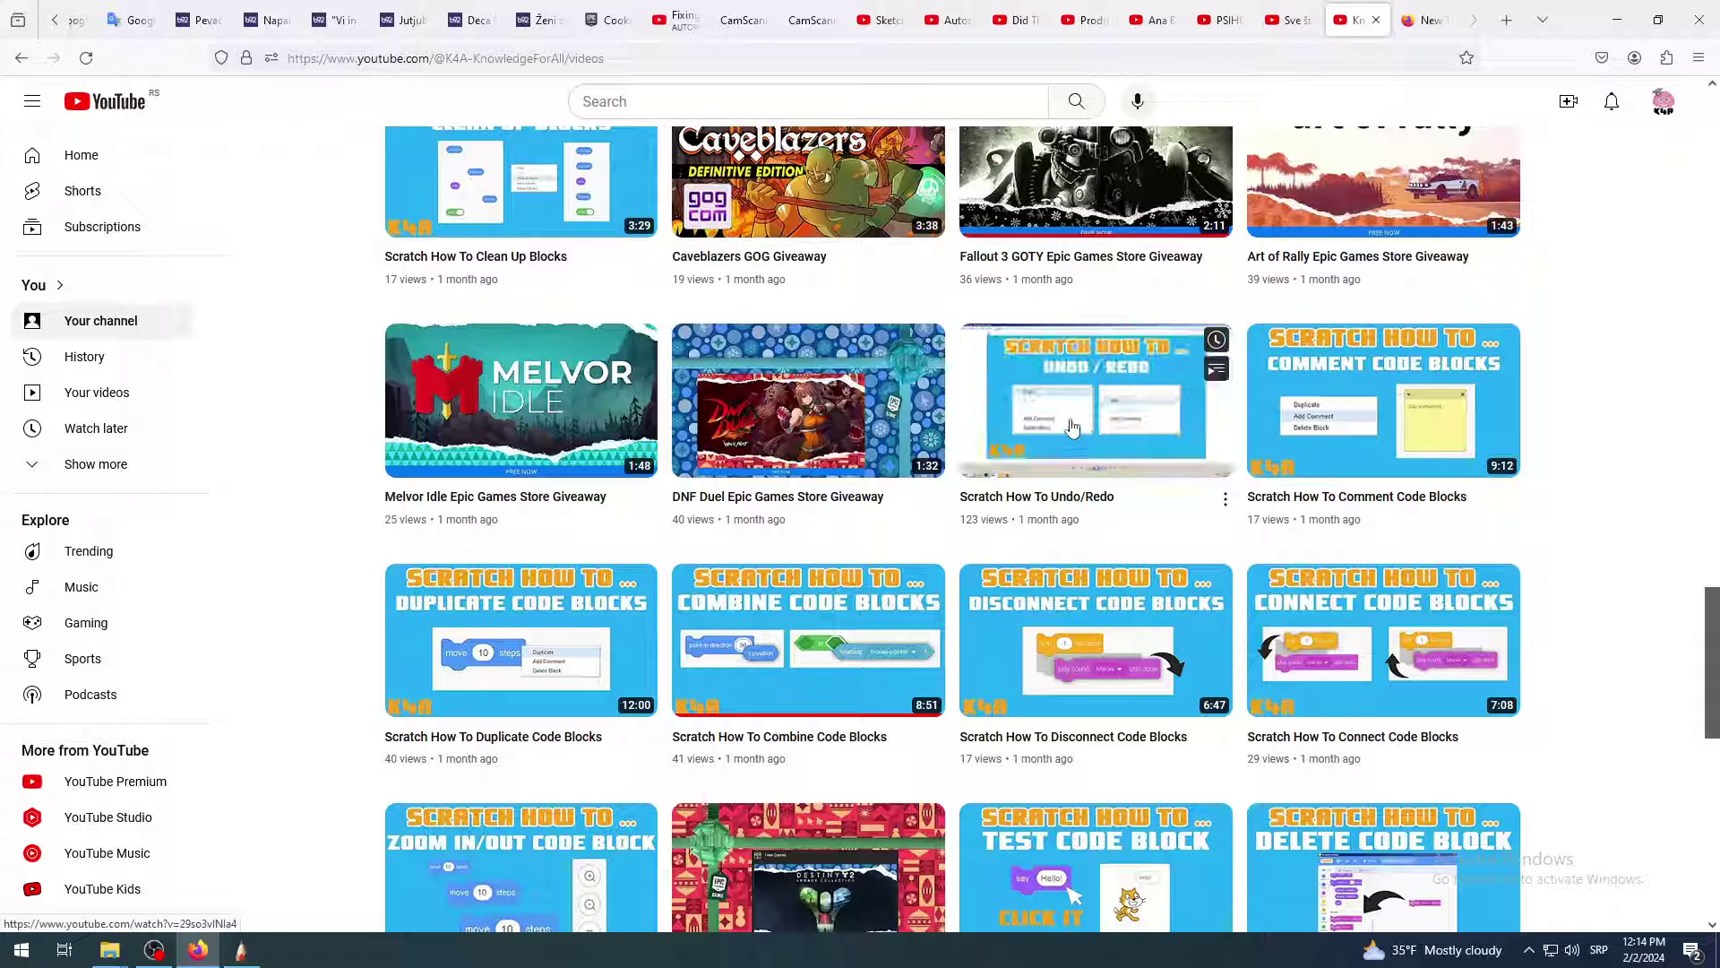
pyautogui.scroll(1, 1073, 427)
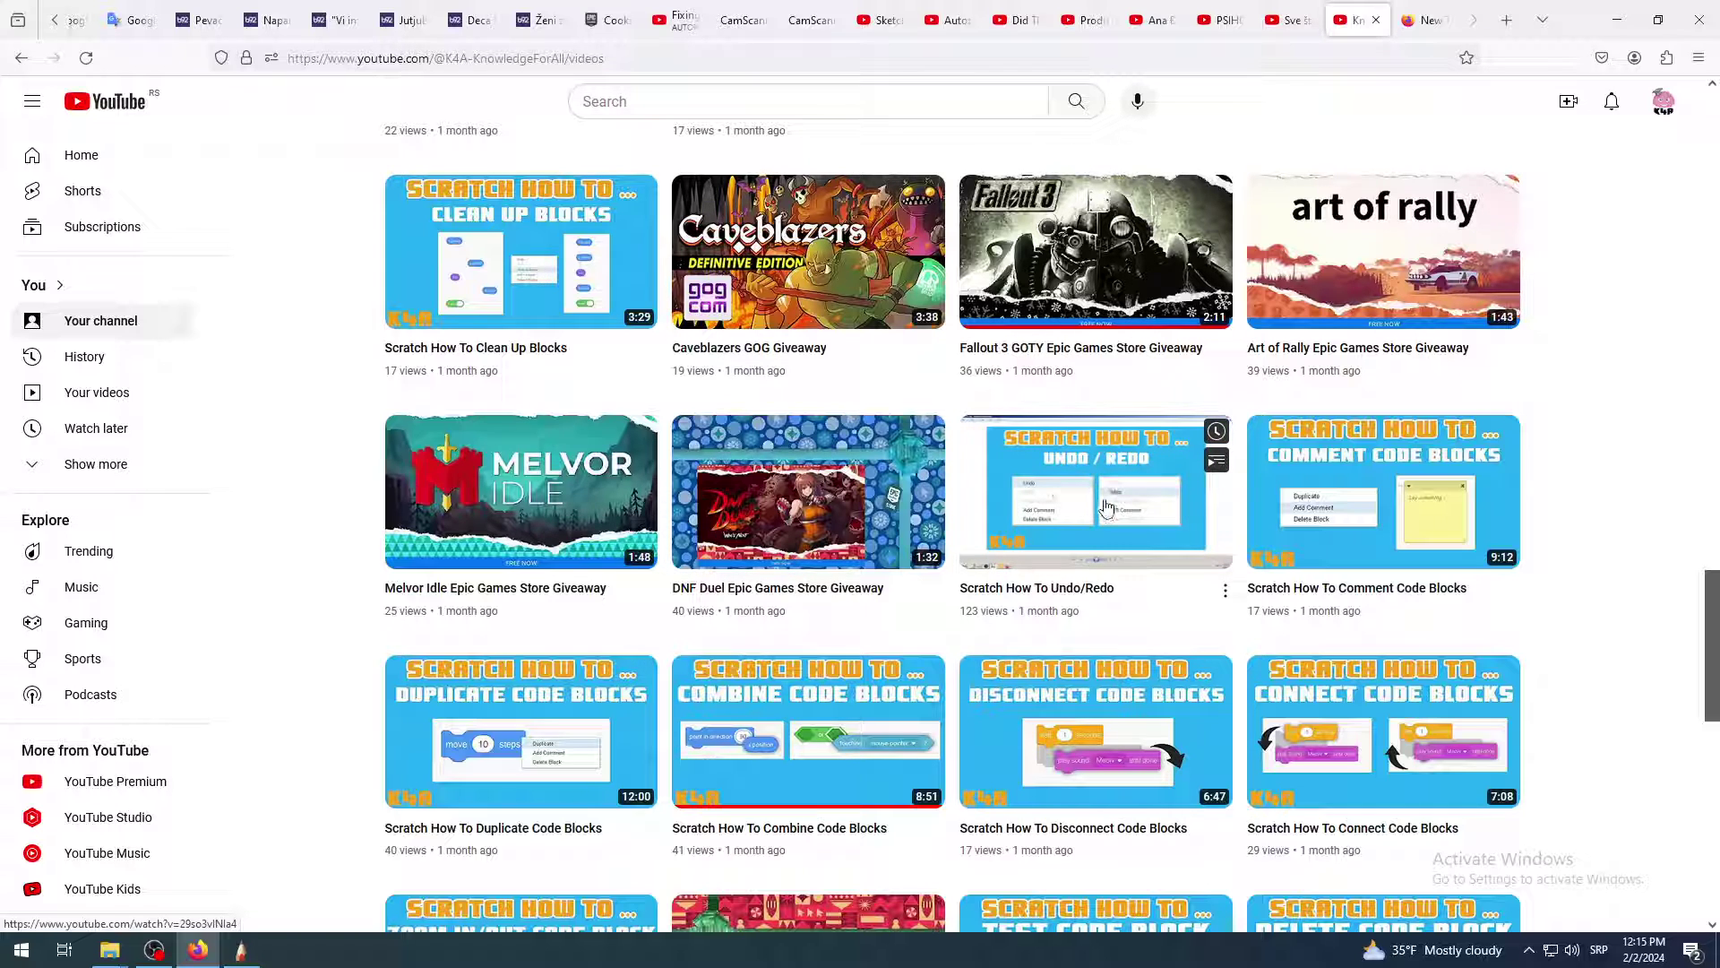
pyautogui.scroll(1, 1105, 506)
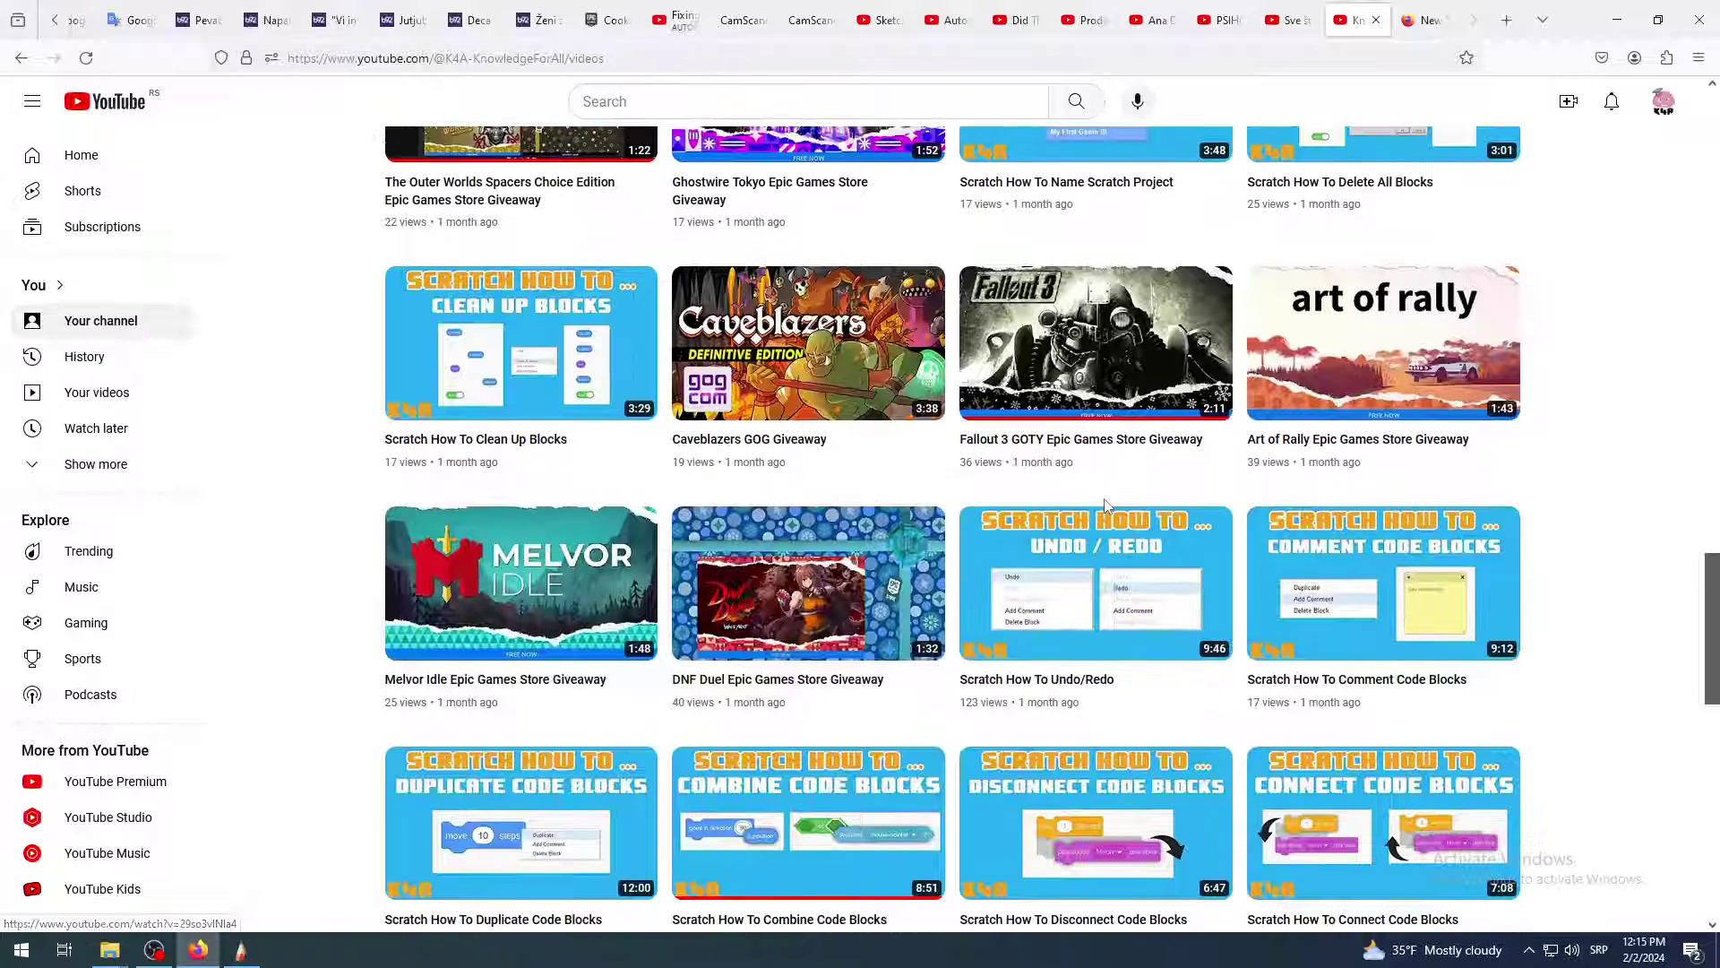
pyautogui.scroll(8, 1137, 584)
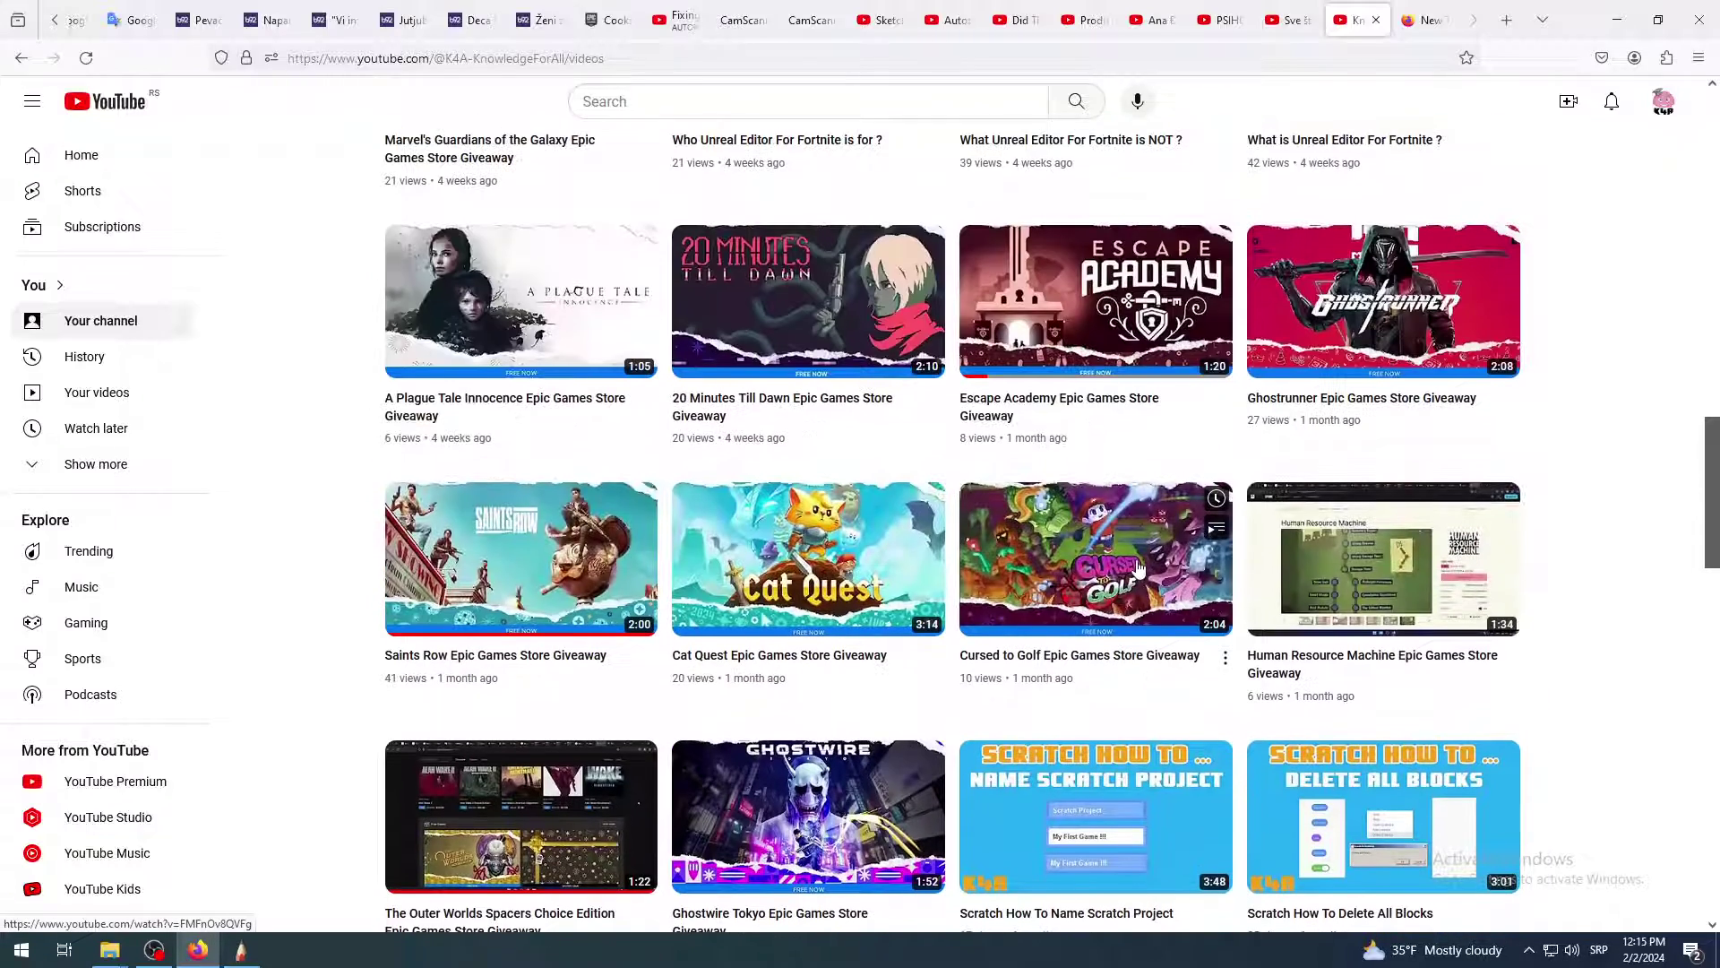
pyautogui.scroll(10, 1137, 564)
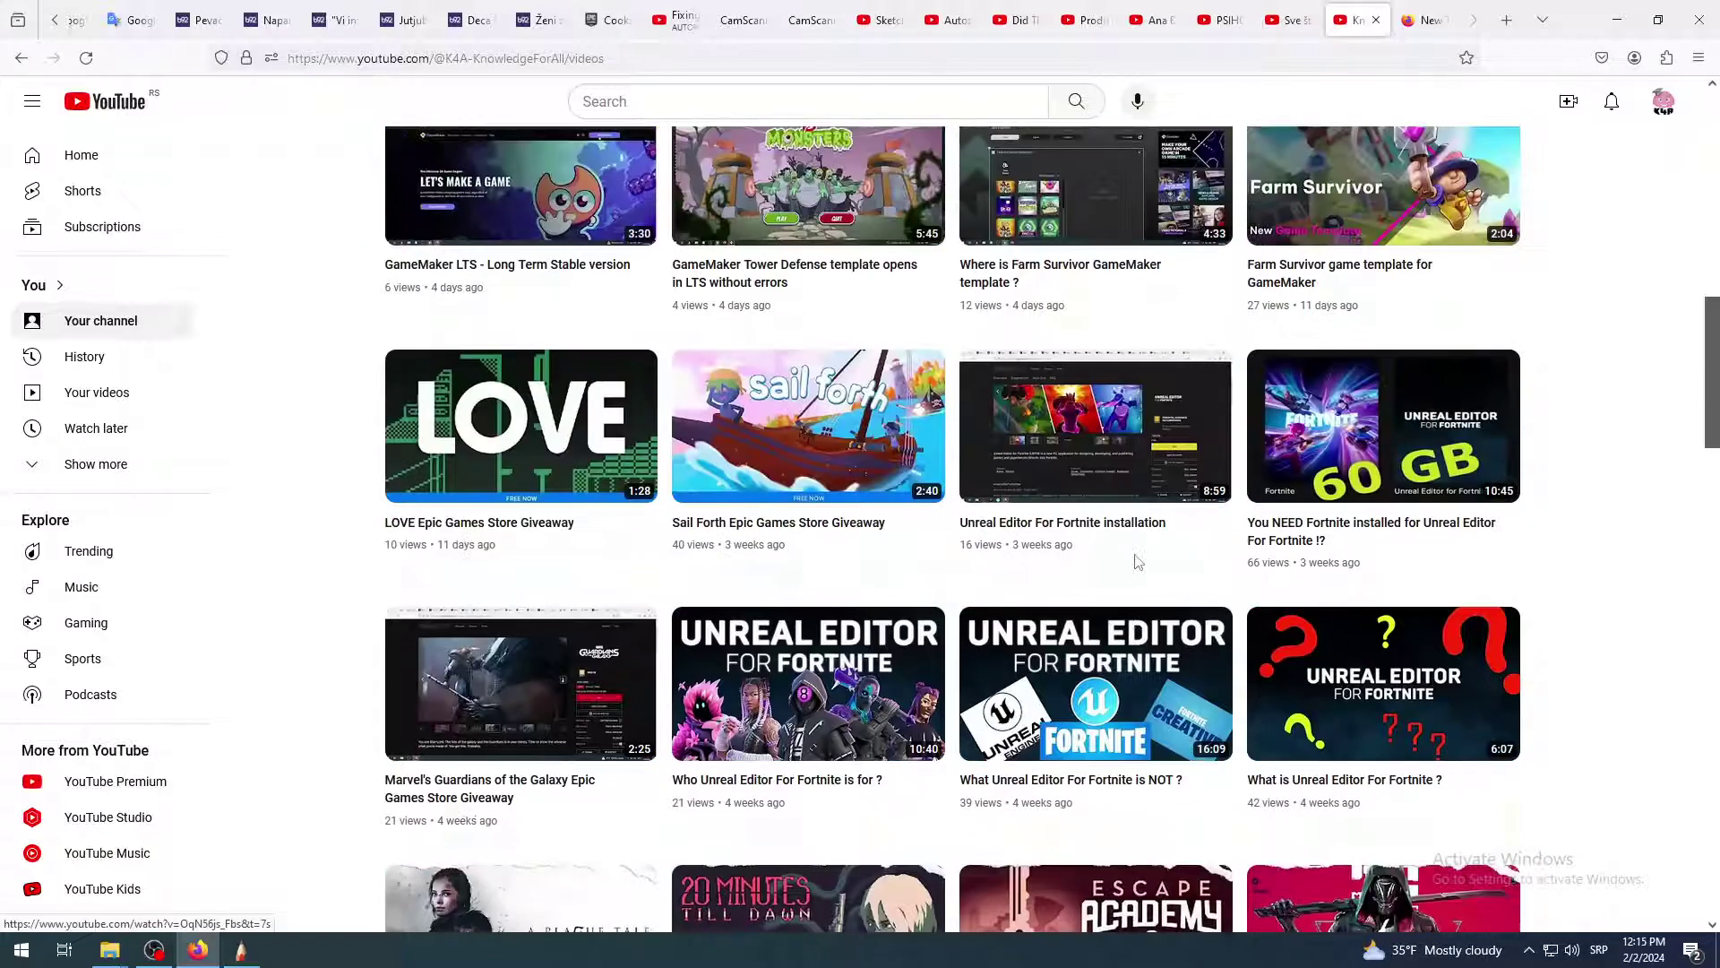
pyautogui.scroll(8, 1133, 555)
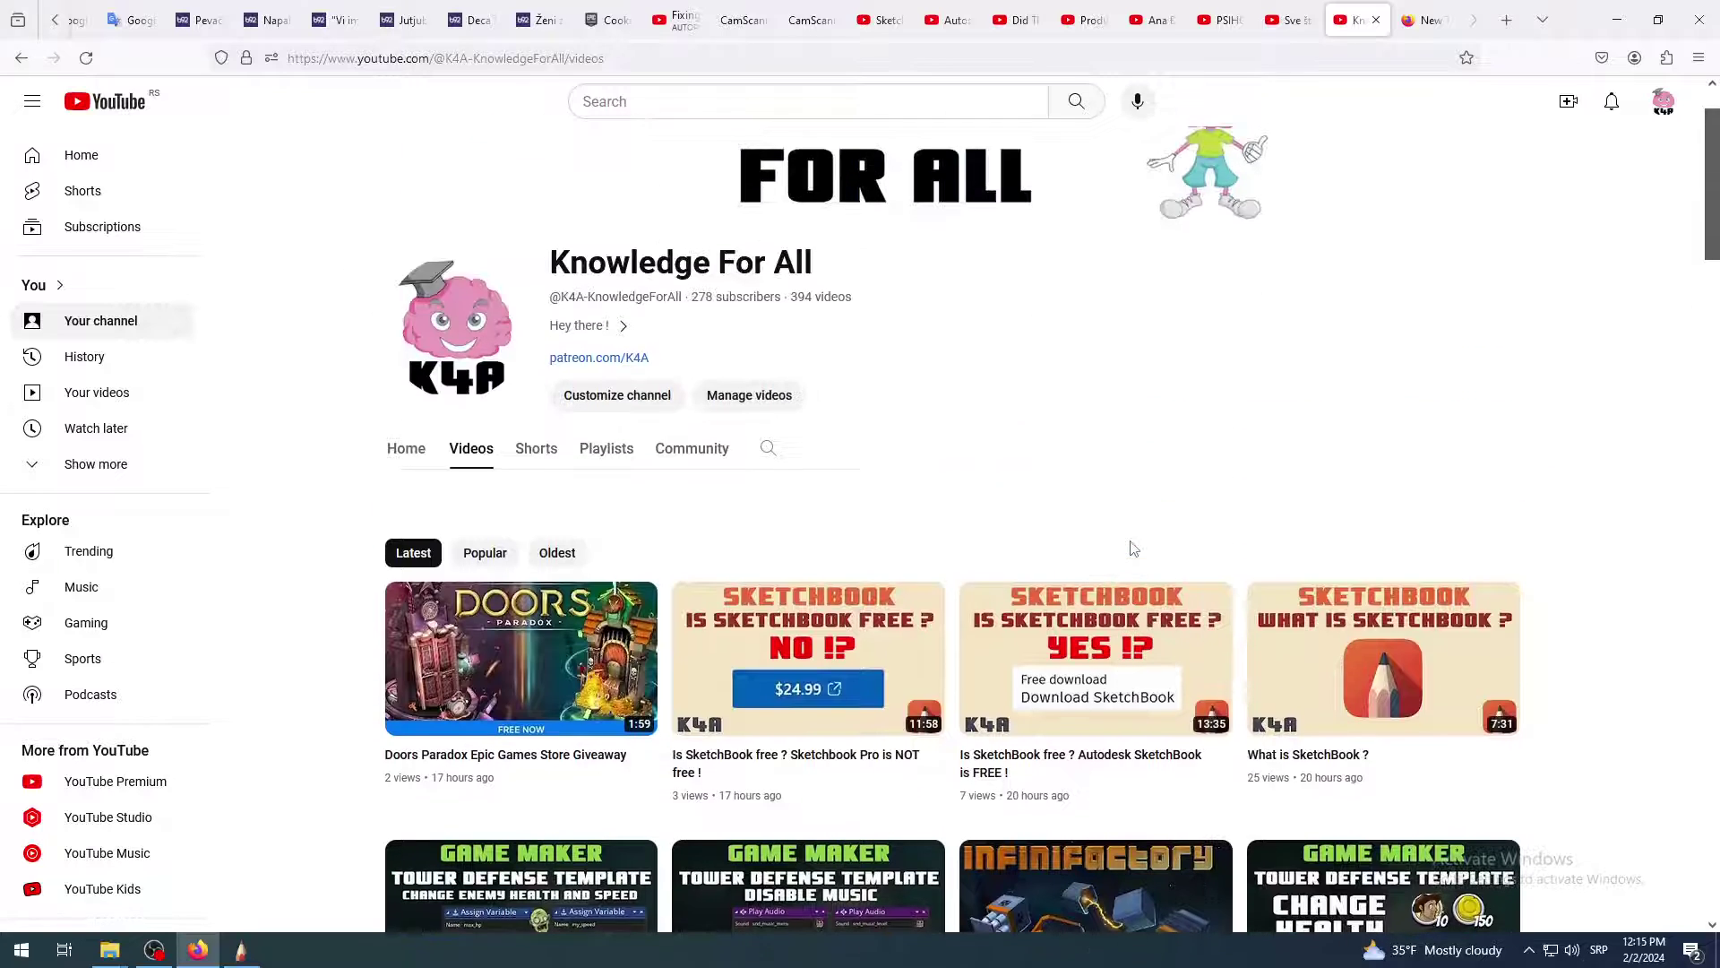
# Return to SketchBook and undo so the long scribbled strokes are removed
pyautogui.click(240, 950)
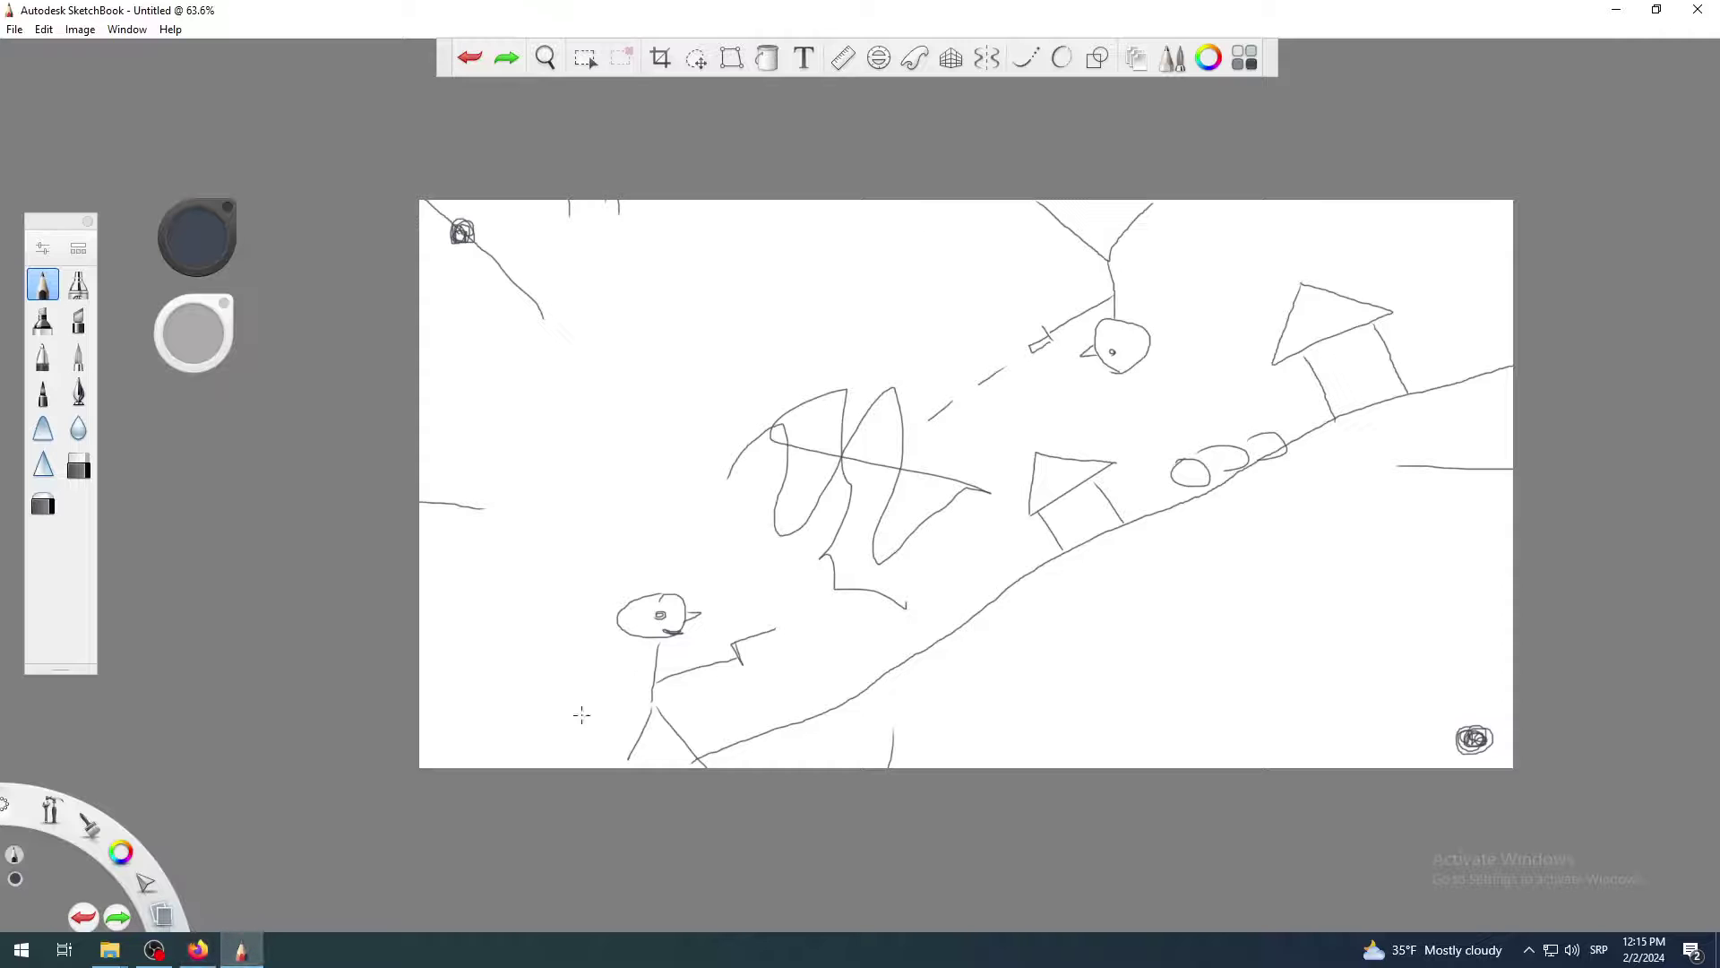
pyautogui.click(471, 61)
pyautogui.click(470, 59)
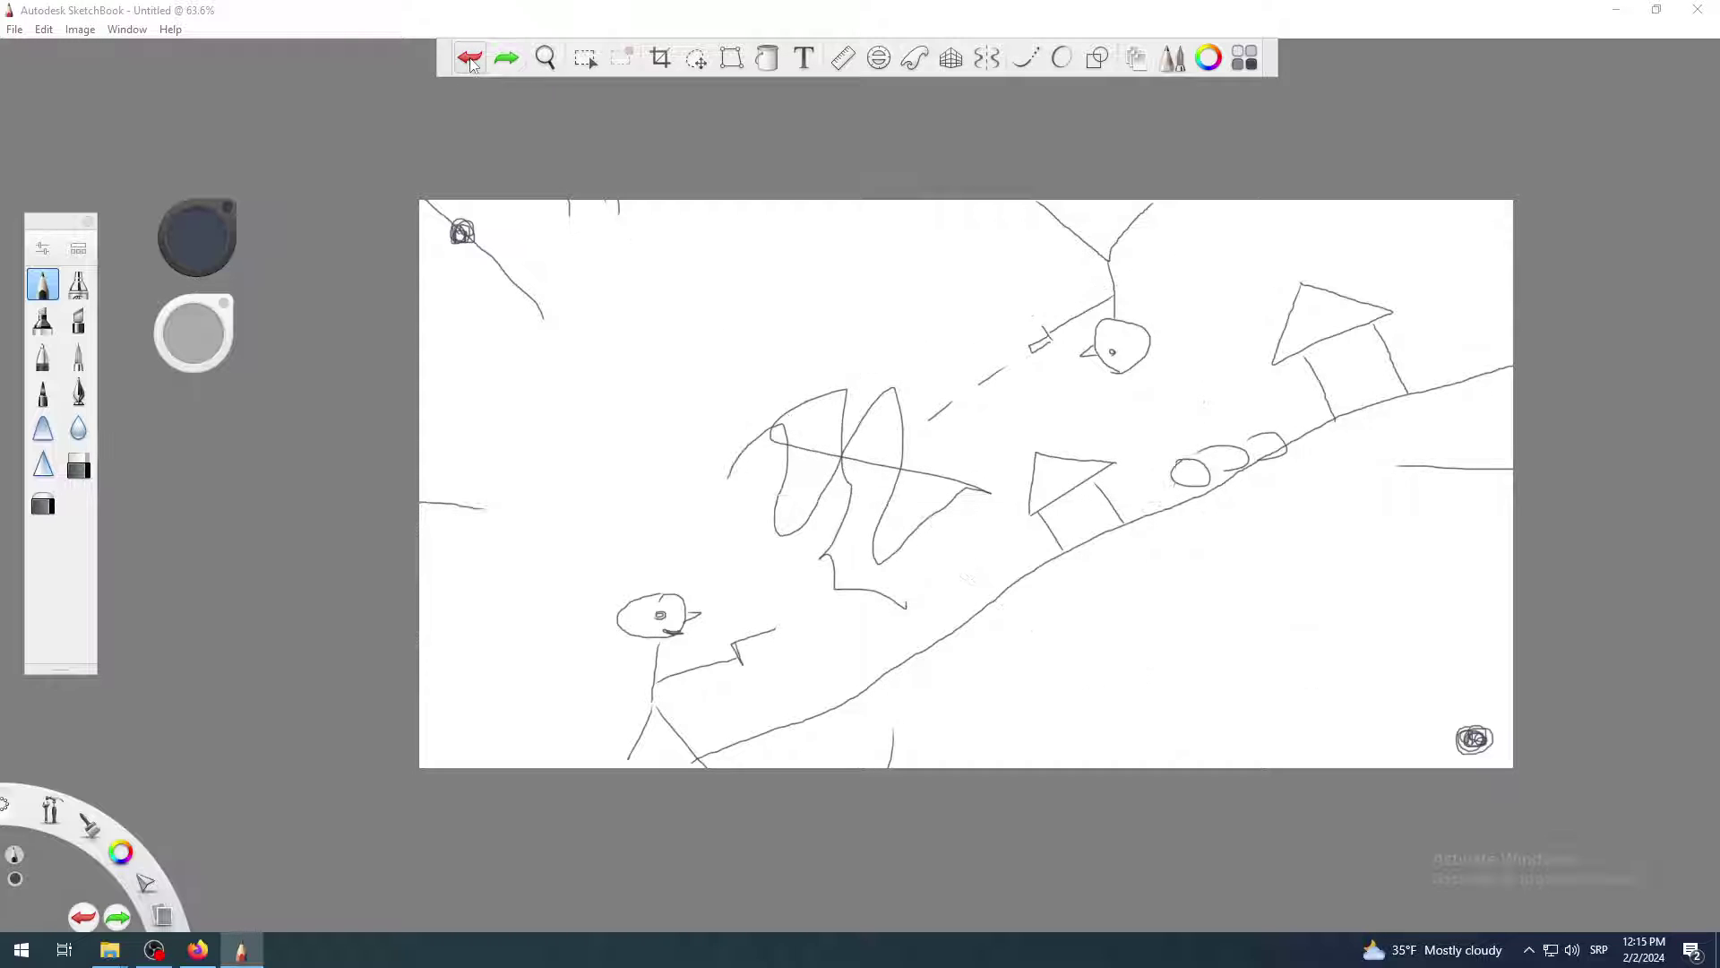
pyautogui.scroll(1, 731, 324)
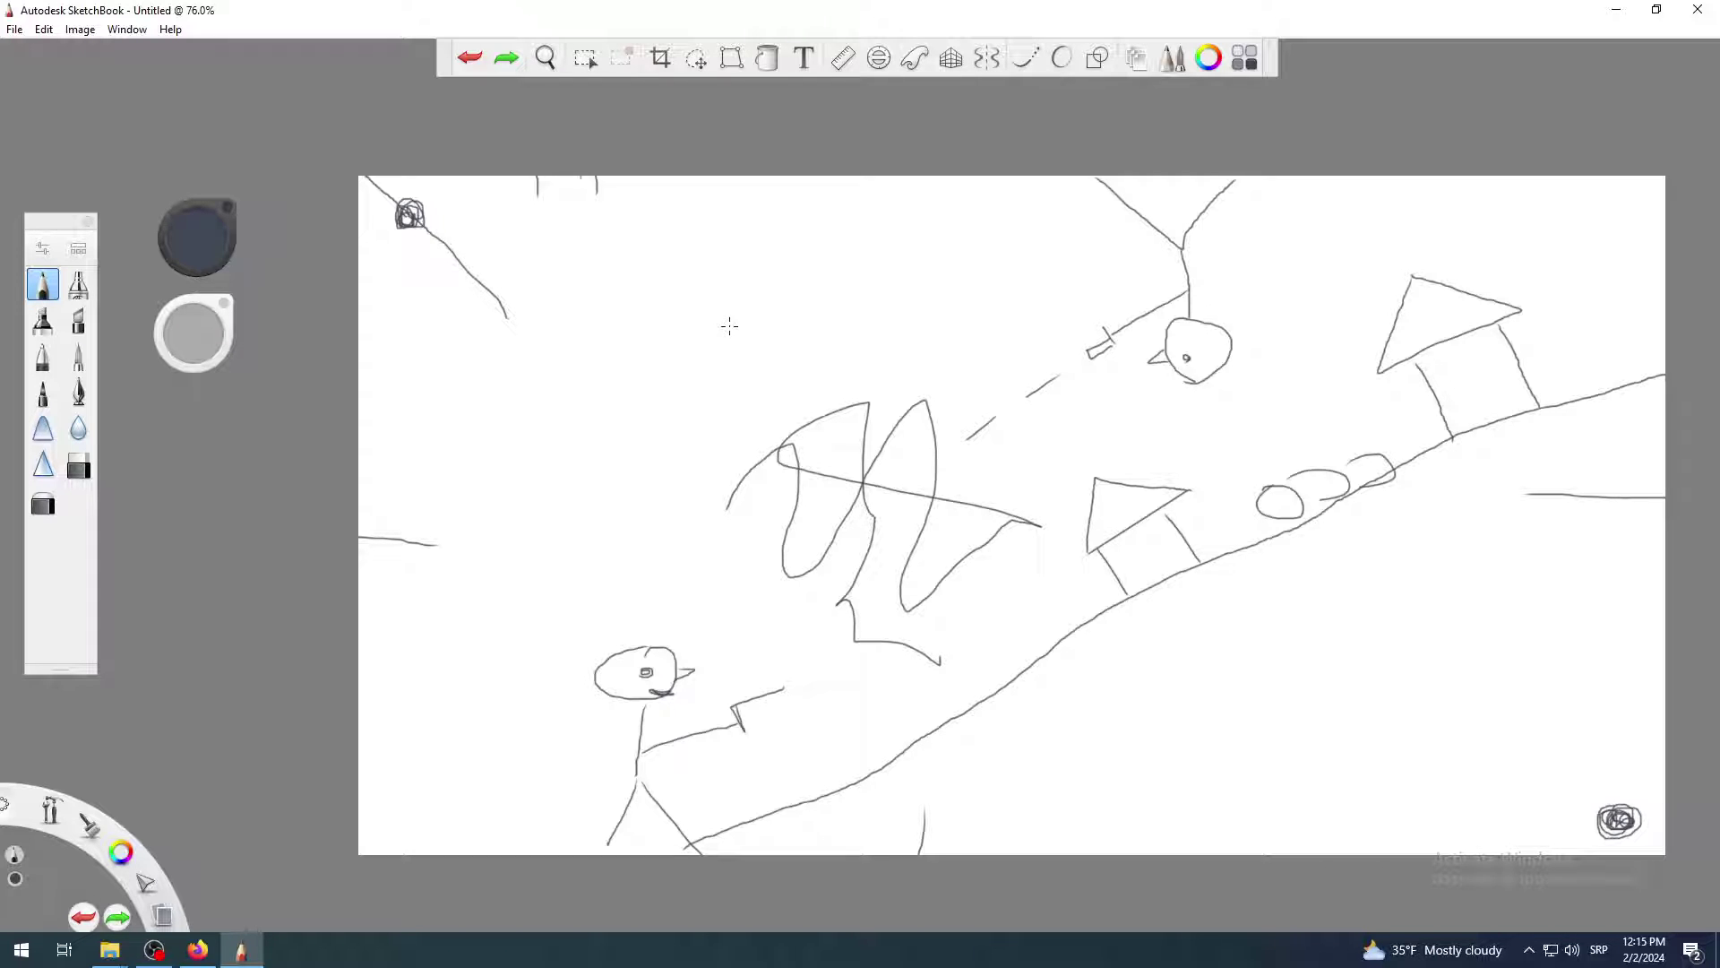
# Step back, redo the crop to the stick figure, then undo it to restore the full canvas
pyautogui.click(472, 60)
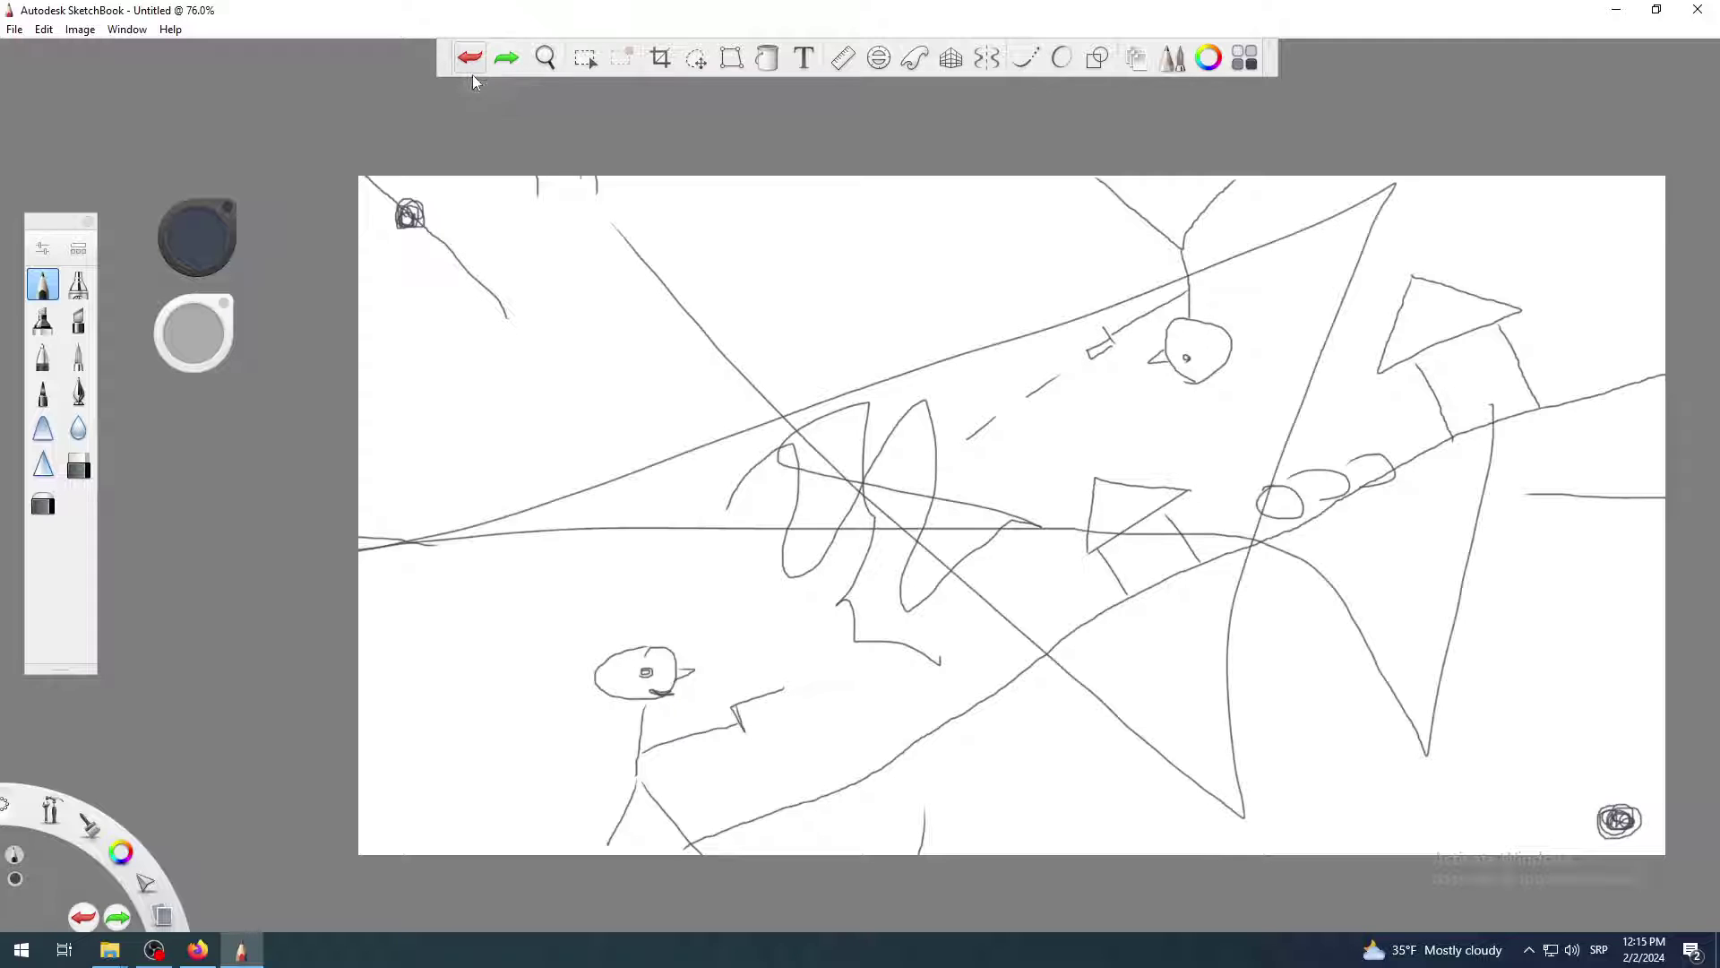
pyautogui.click(508, 61)
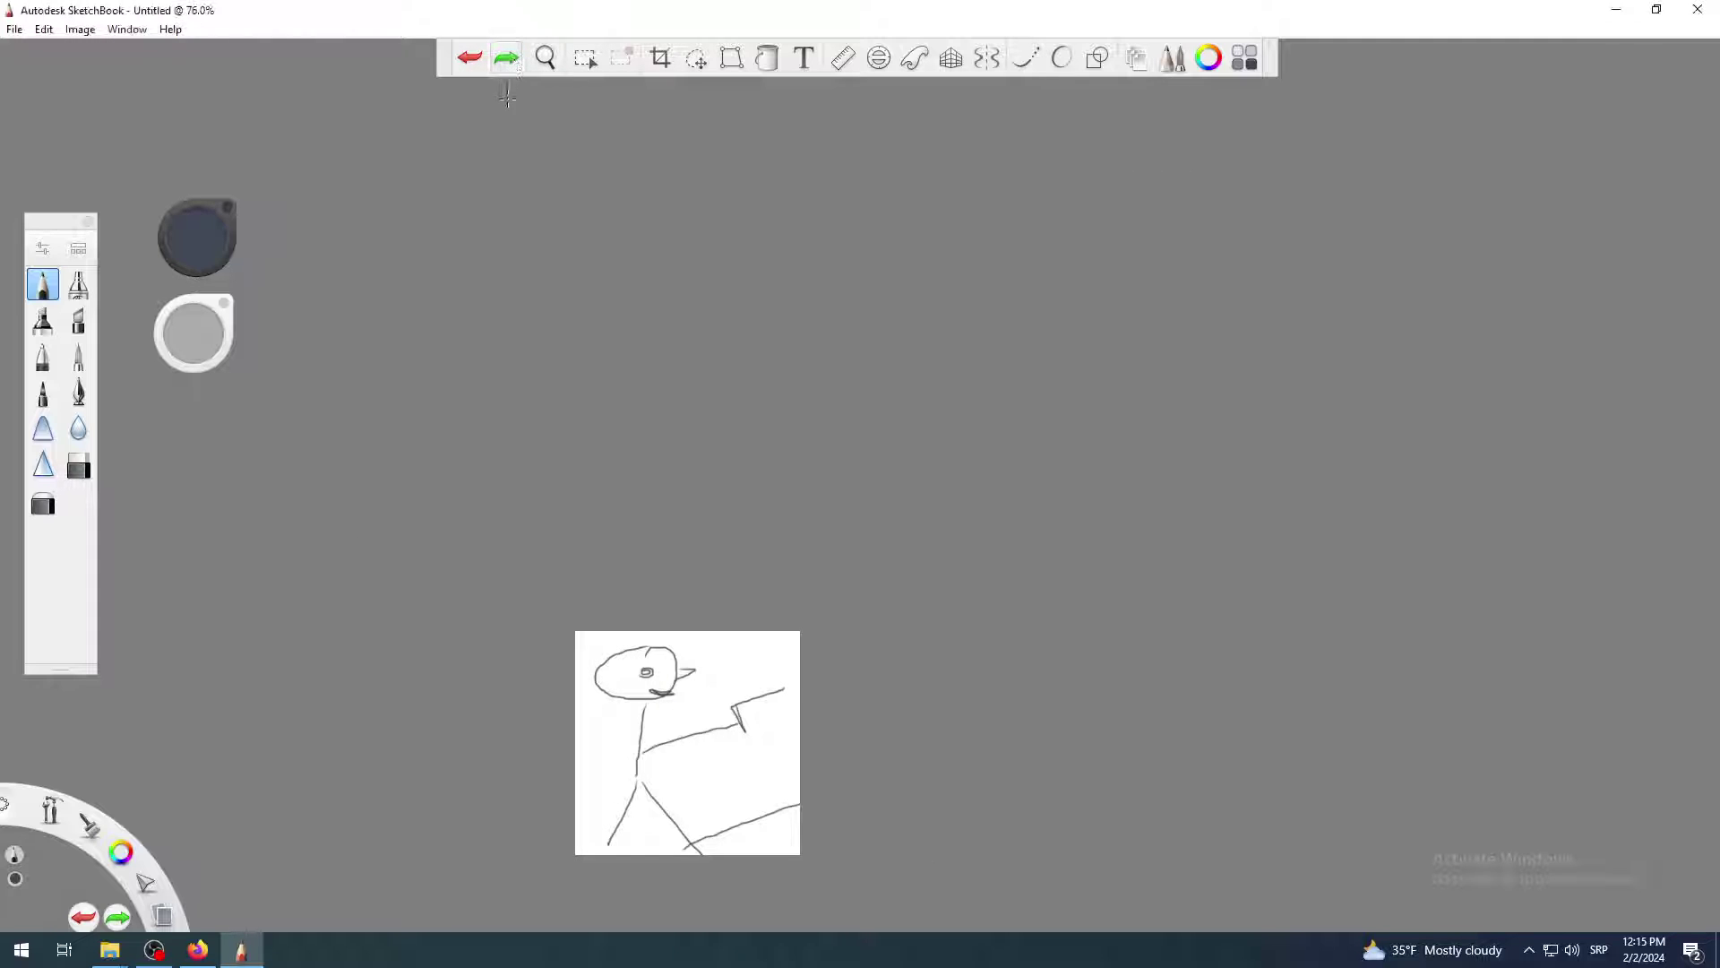
pyautogui.click(475, 66)
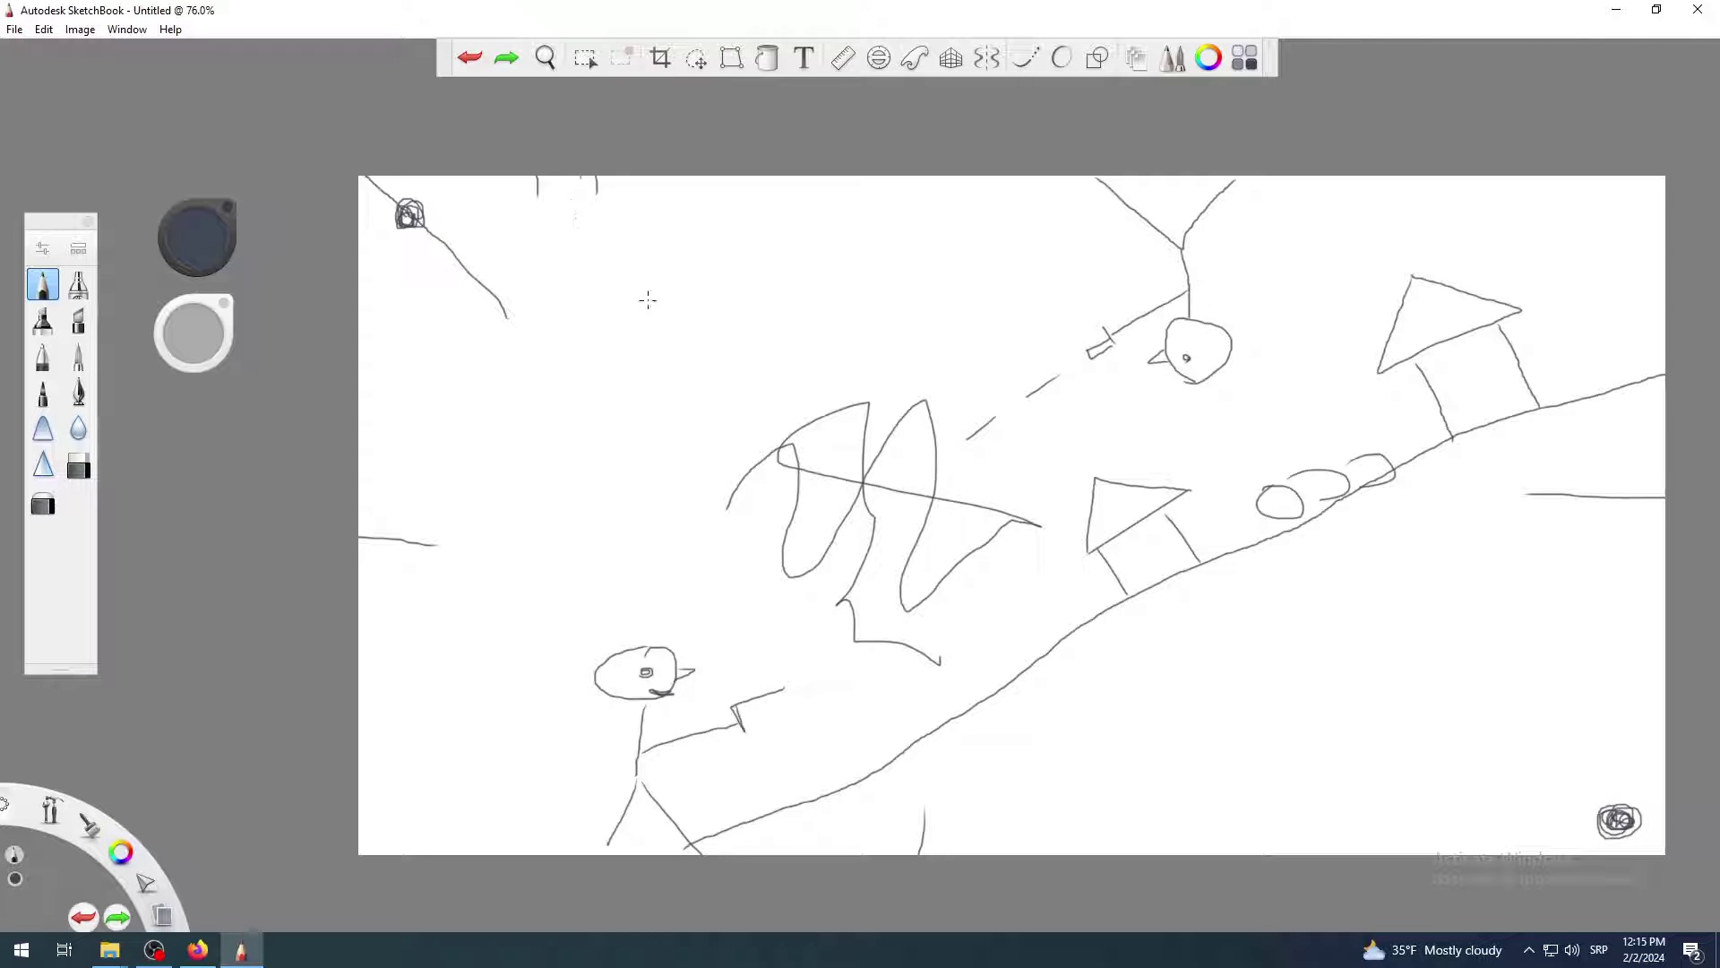
pyautogui.scroll(-1, 1086, 434)
pyautogui.scroll(1, 1090, 434)
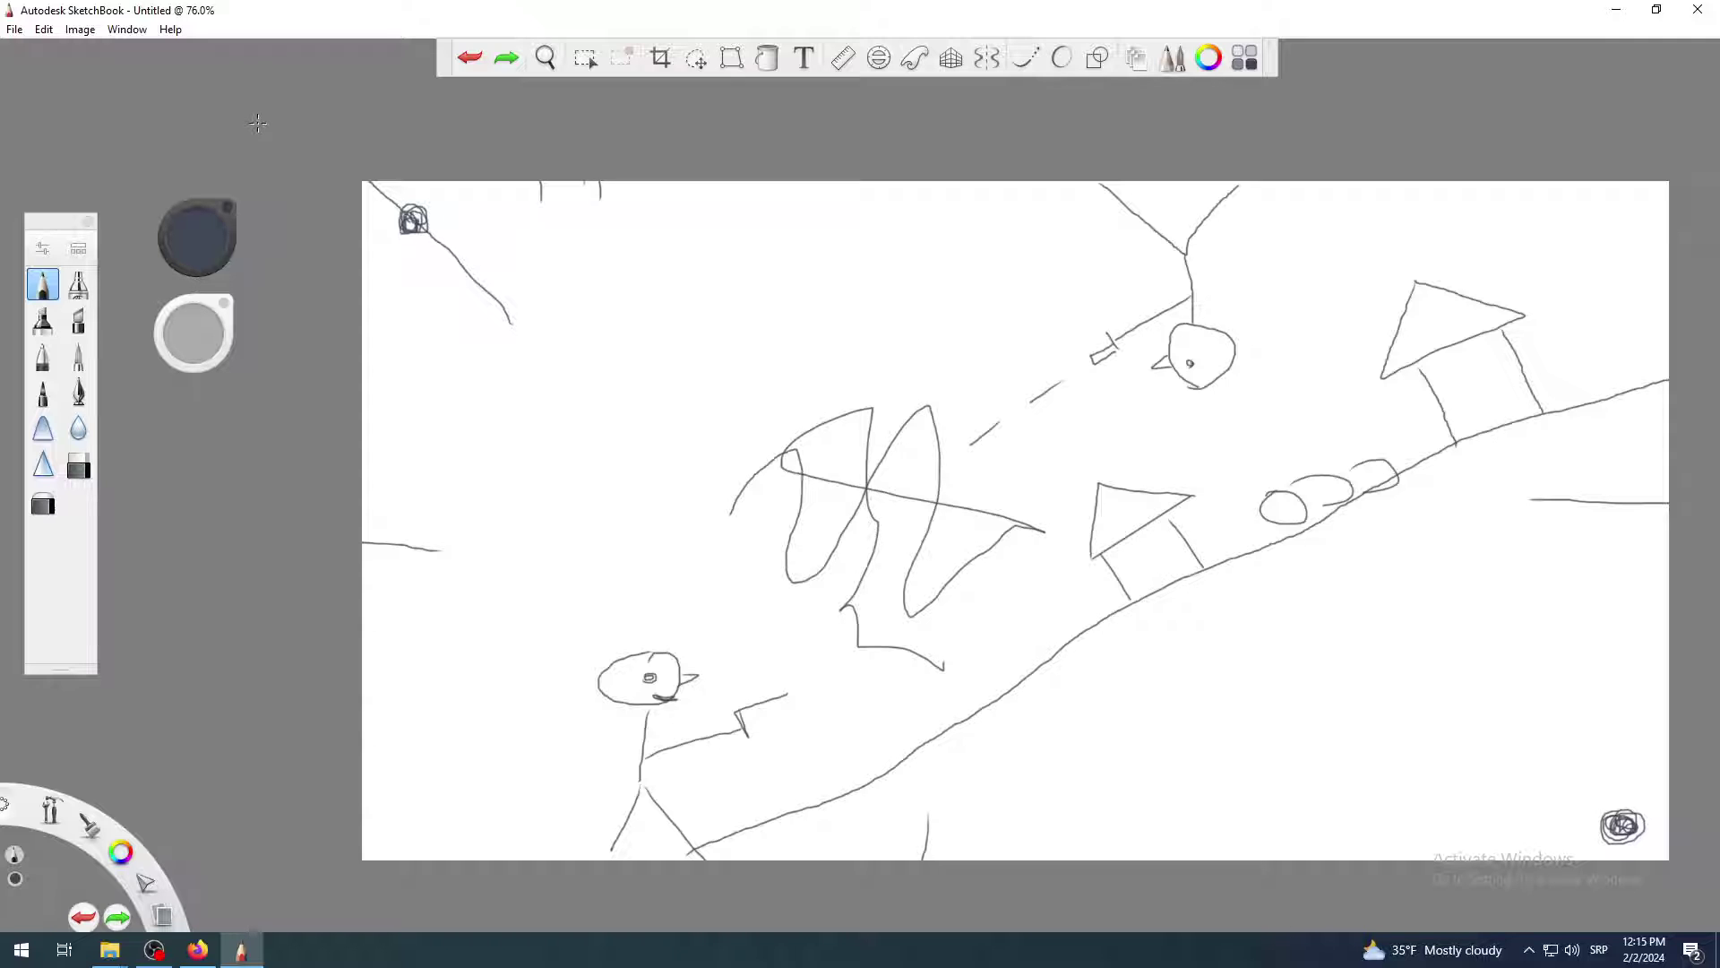
# Open Preferences from the file menu
pyautogui.click(14, 29)
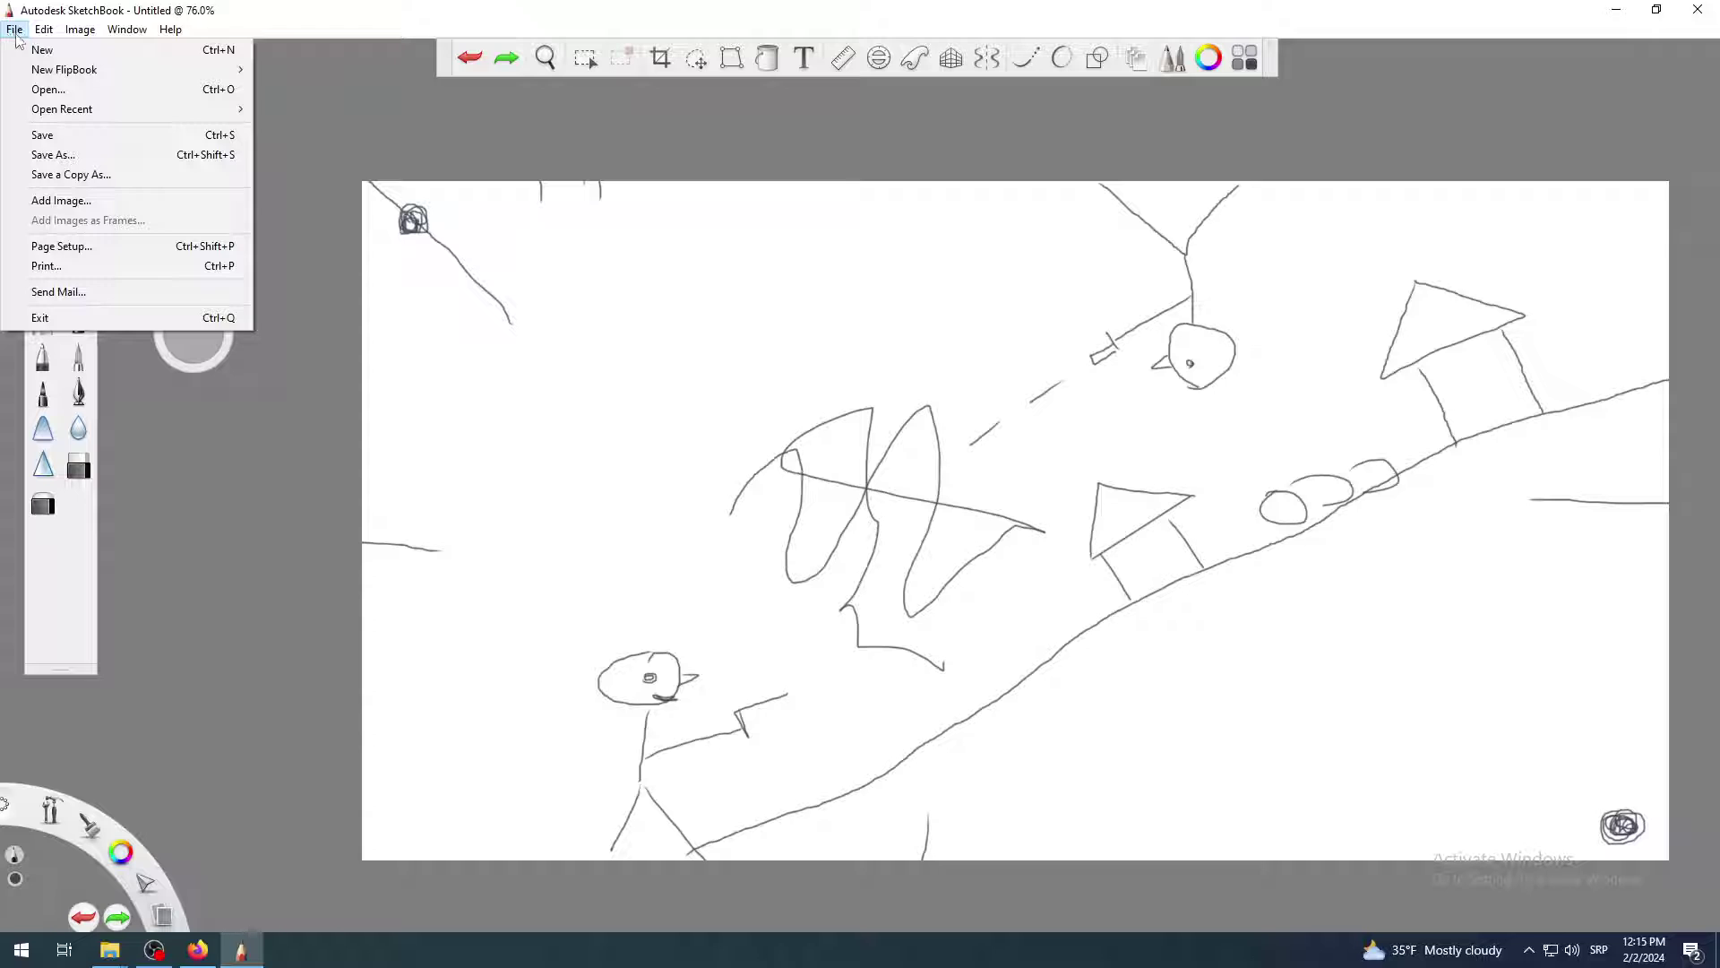
pyautogui.moveTo(46, 36)
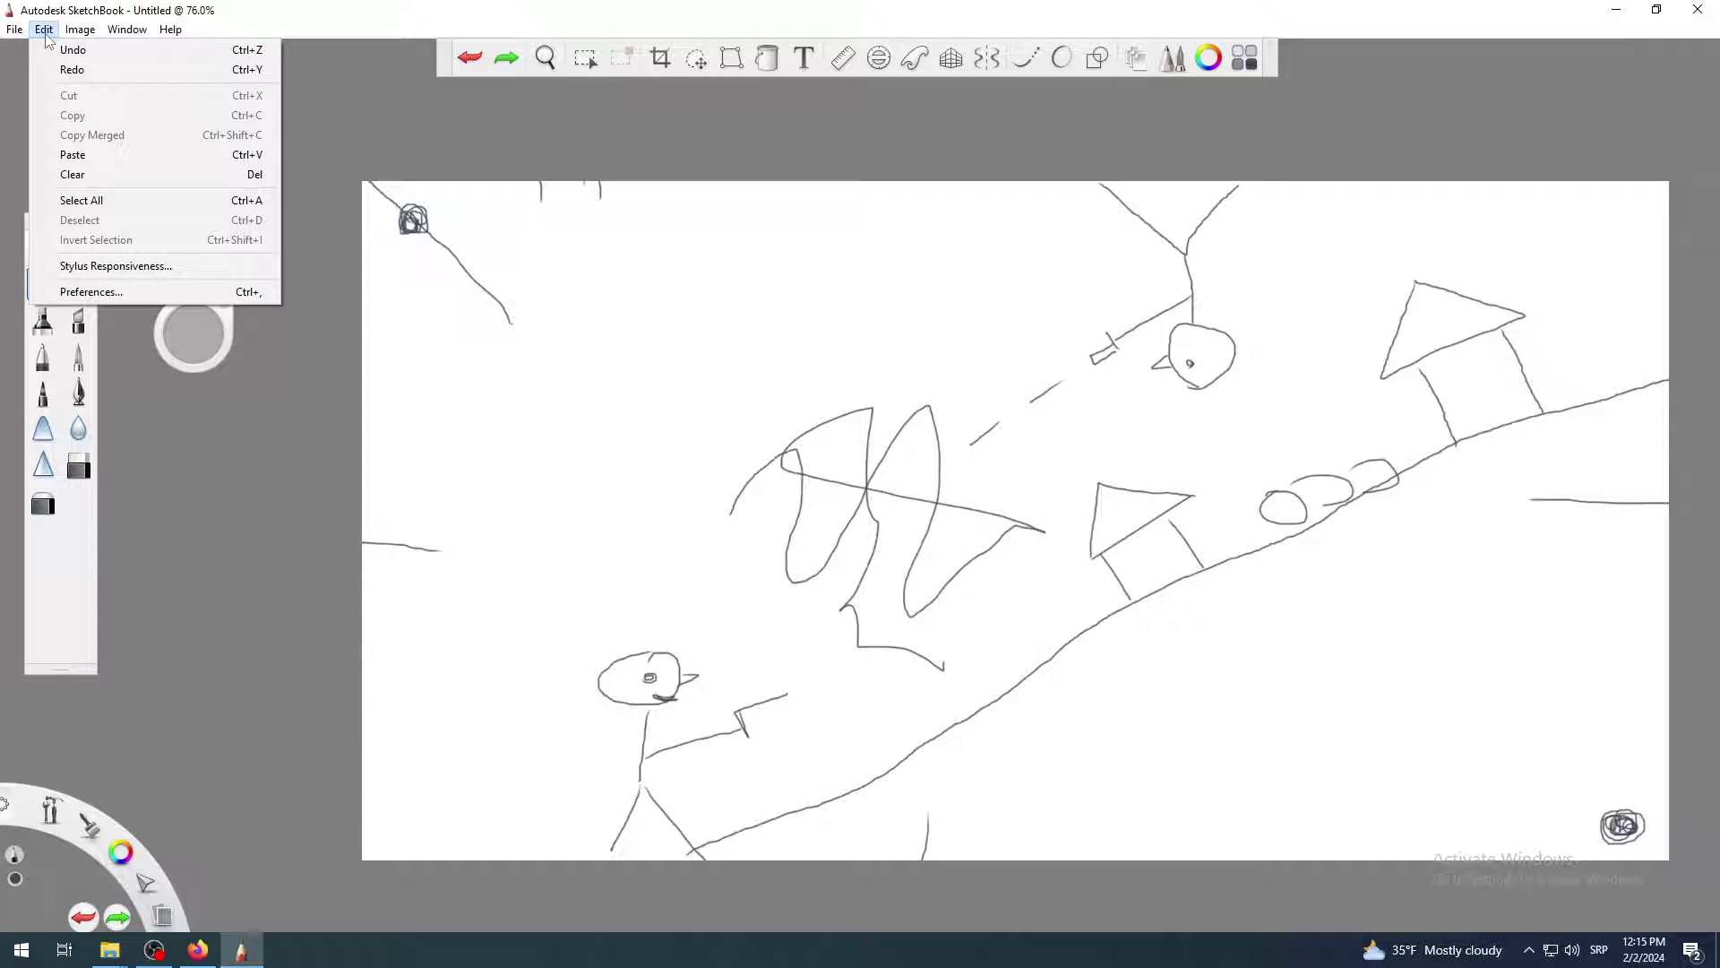
pyautogui.click(142, 293)
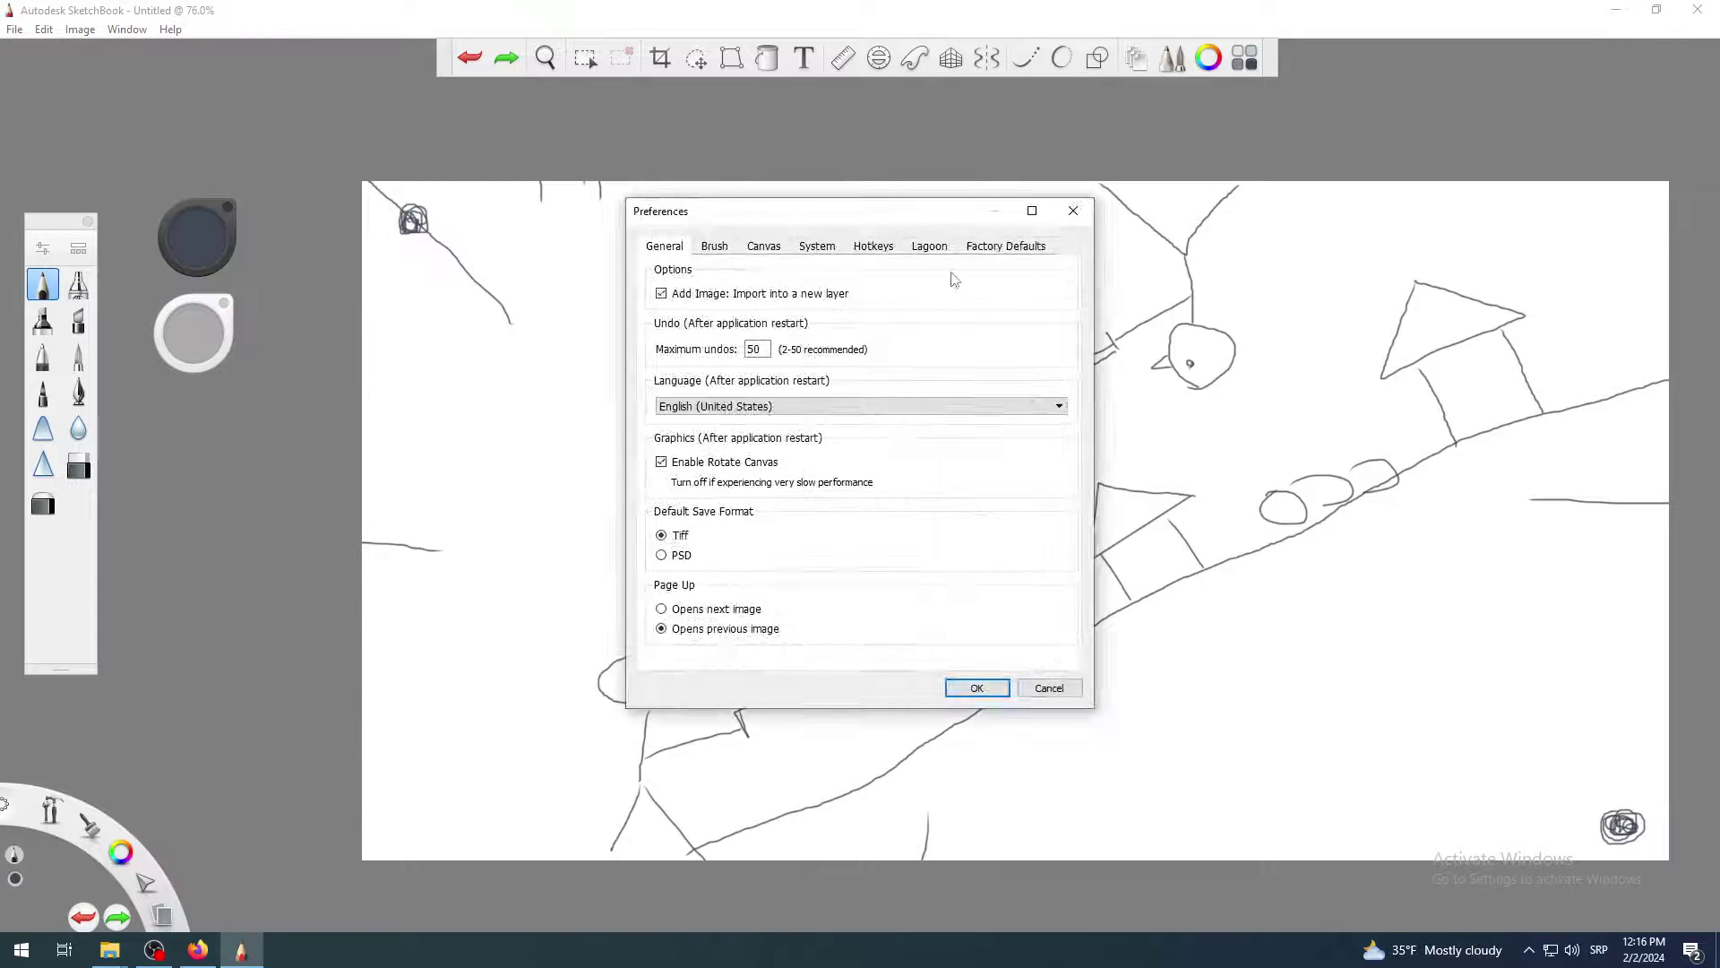
# Move Preferences aside to view the sketch, then drag it back fully on screen showing Maximum undos 50
pyautogui.moveTo(854, 218)
pyautogui.mouseDown()
pyautogui.moveTo(5, 531)
pyautogui.moveTo(4, 548)
pyautogui.mouseUp()
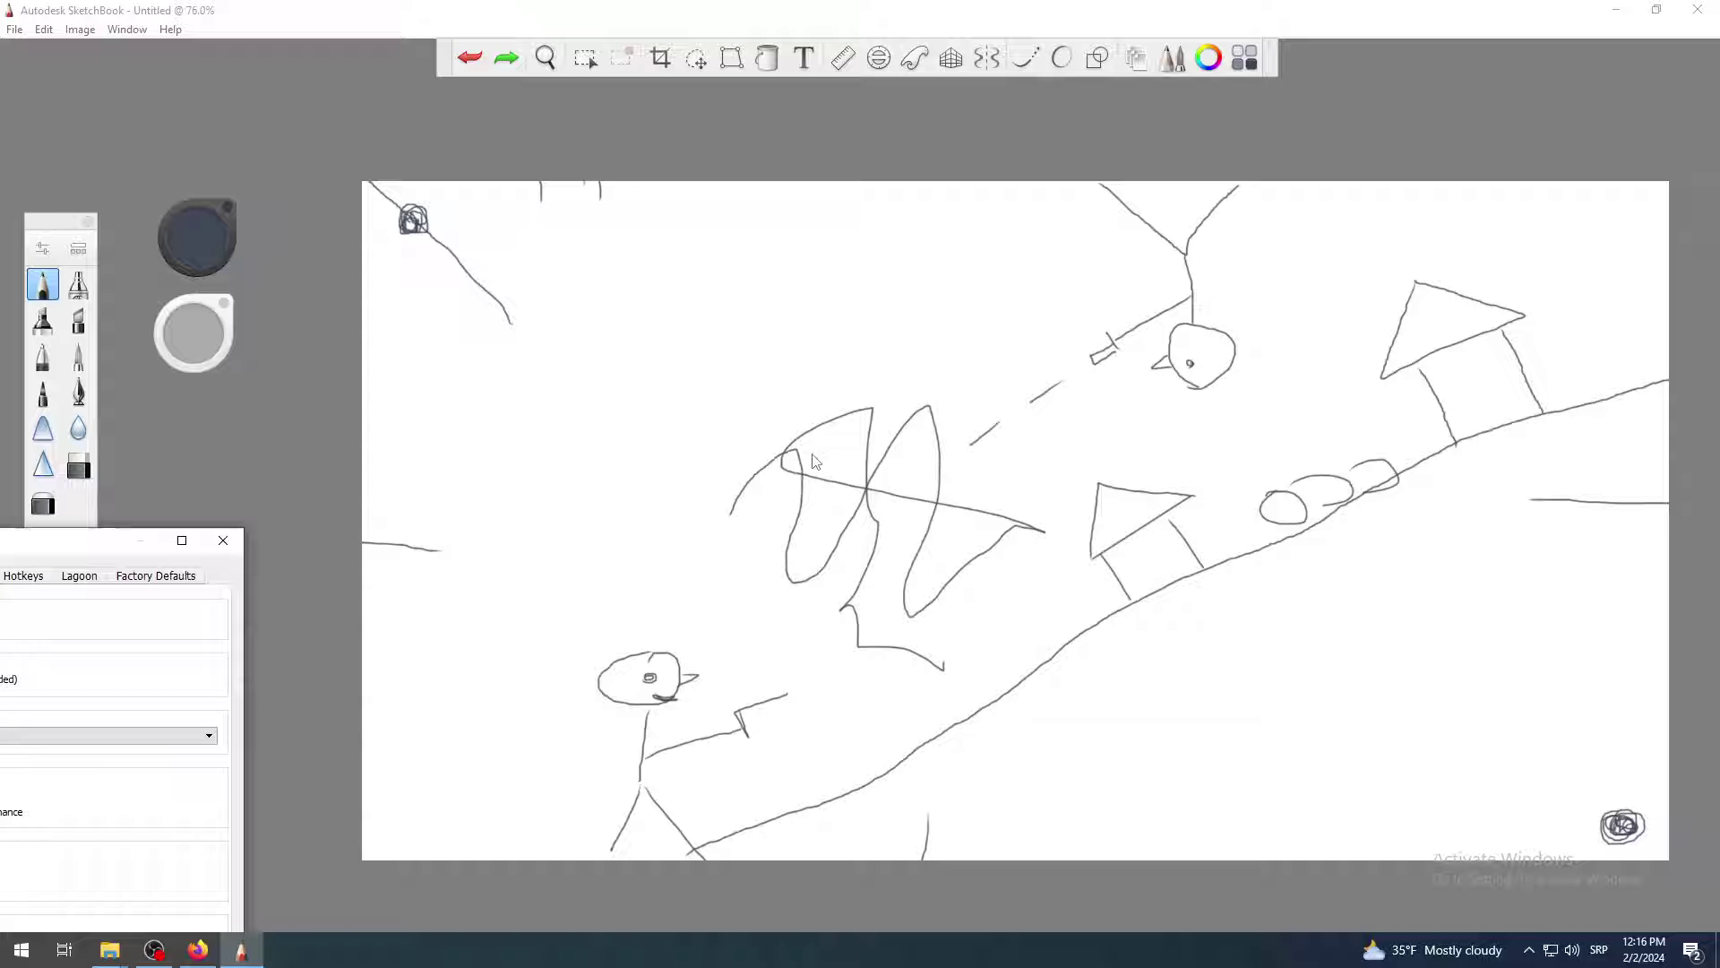
pyautogui.scroll(5, 666, 688)
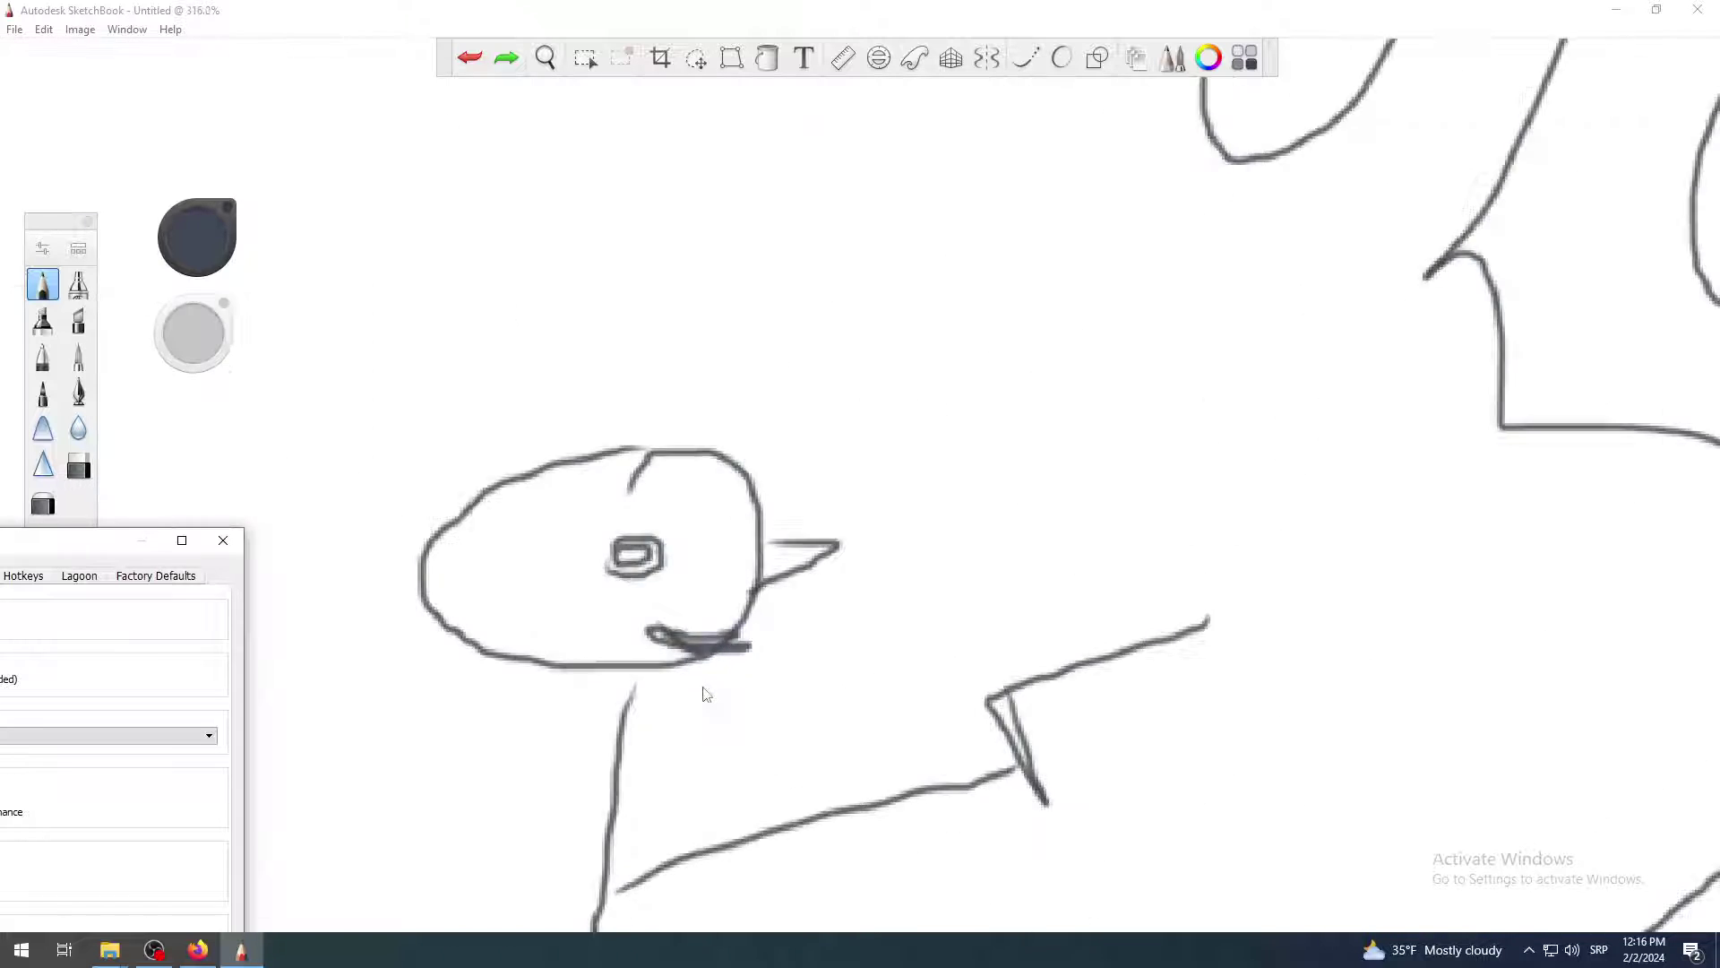
pyautogui.scroll(-5, 731, 645)
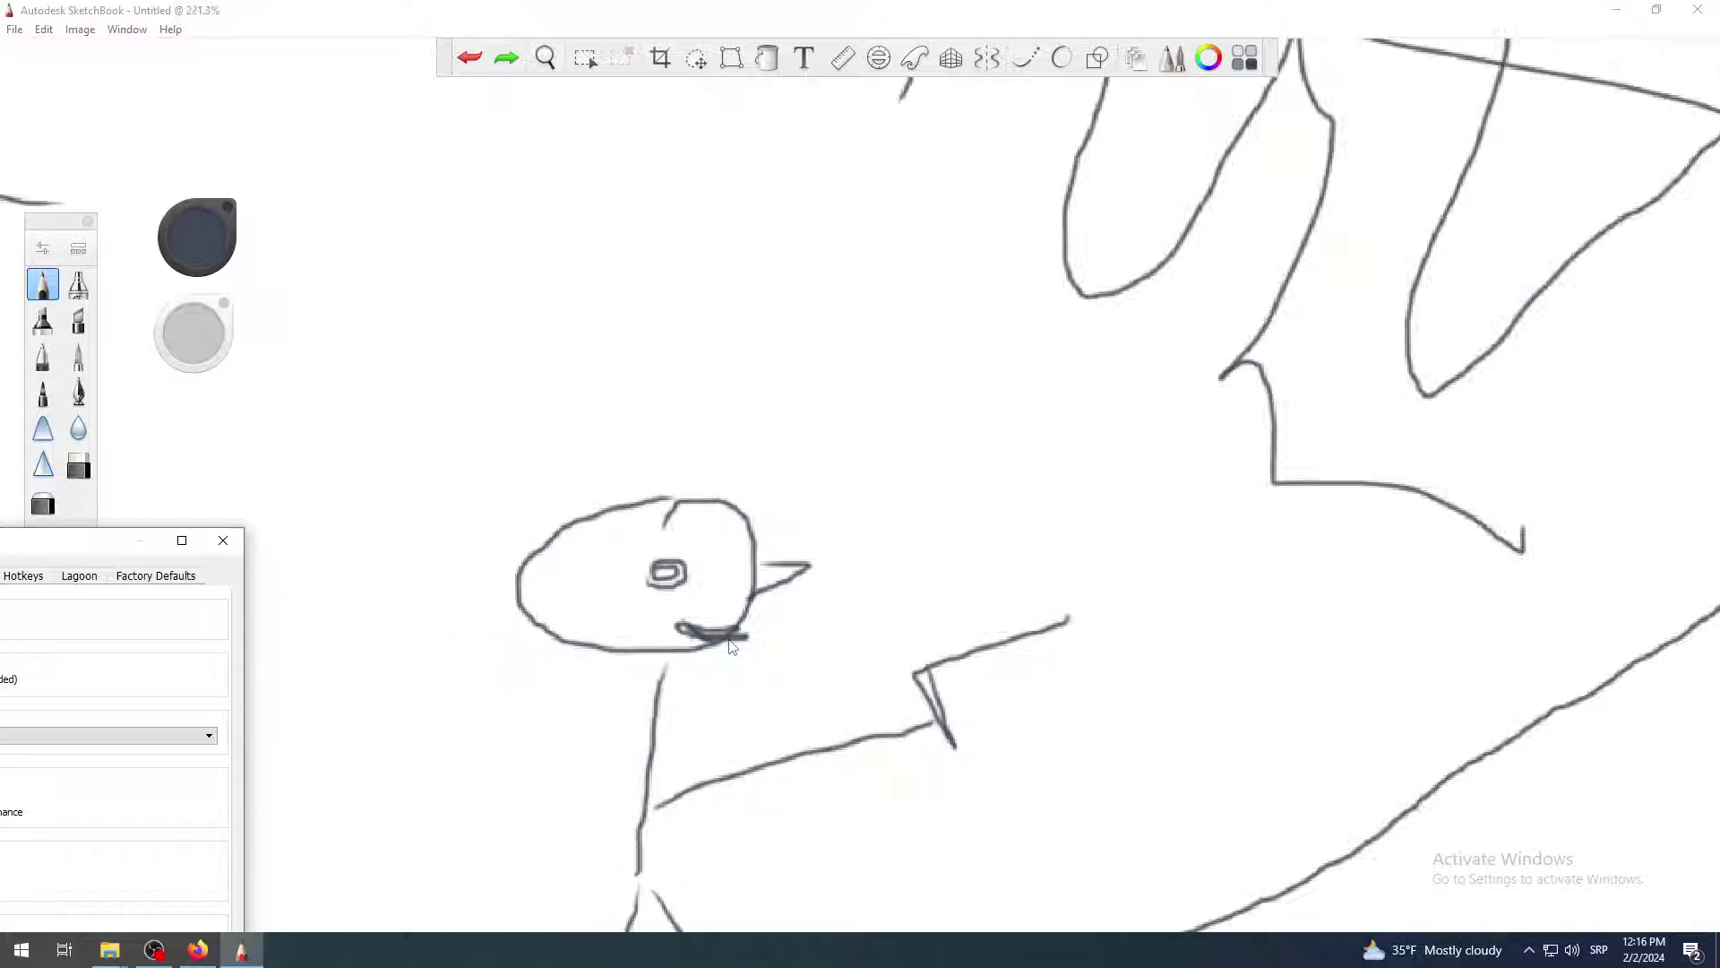
pyautogui.scroll(-1, 837, 605)
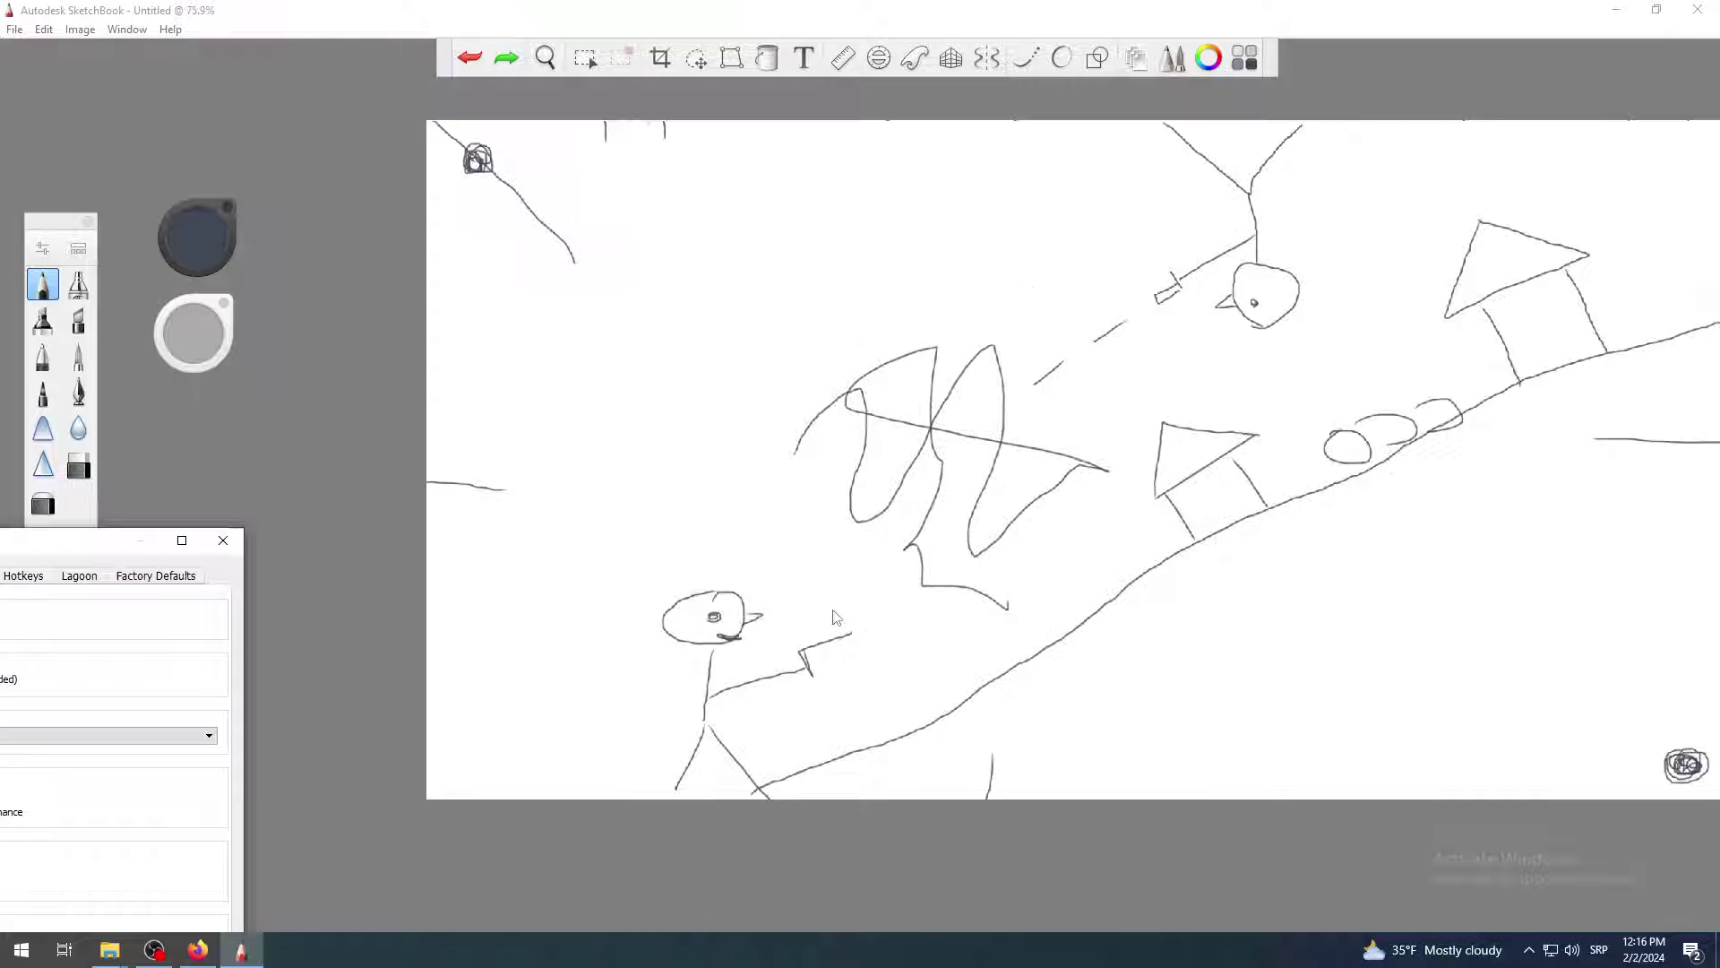
pyautogui.scroll(1, 982, 509)
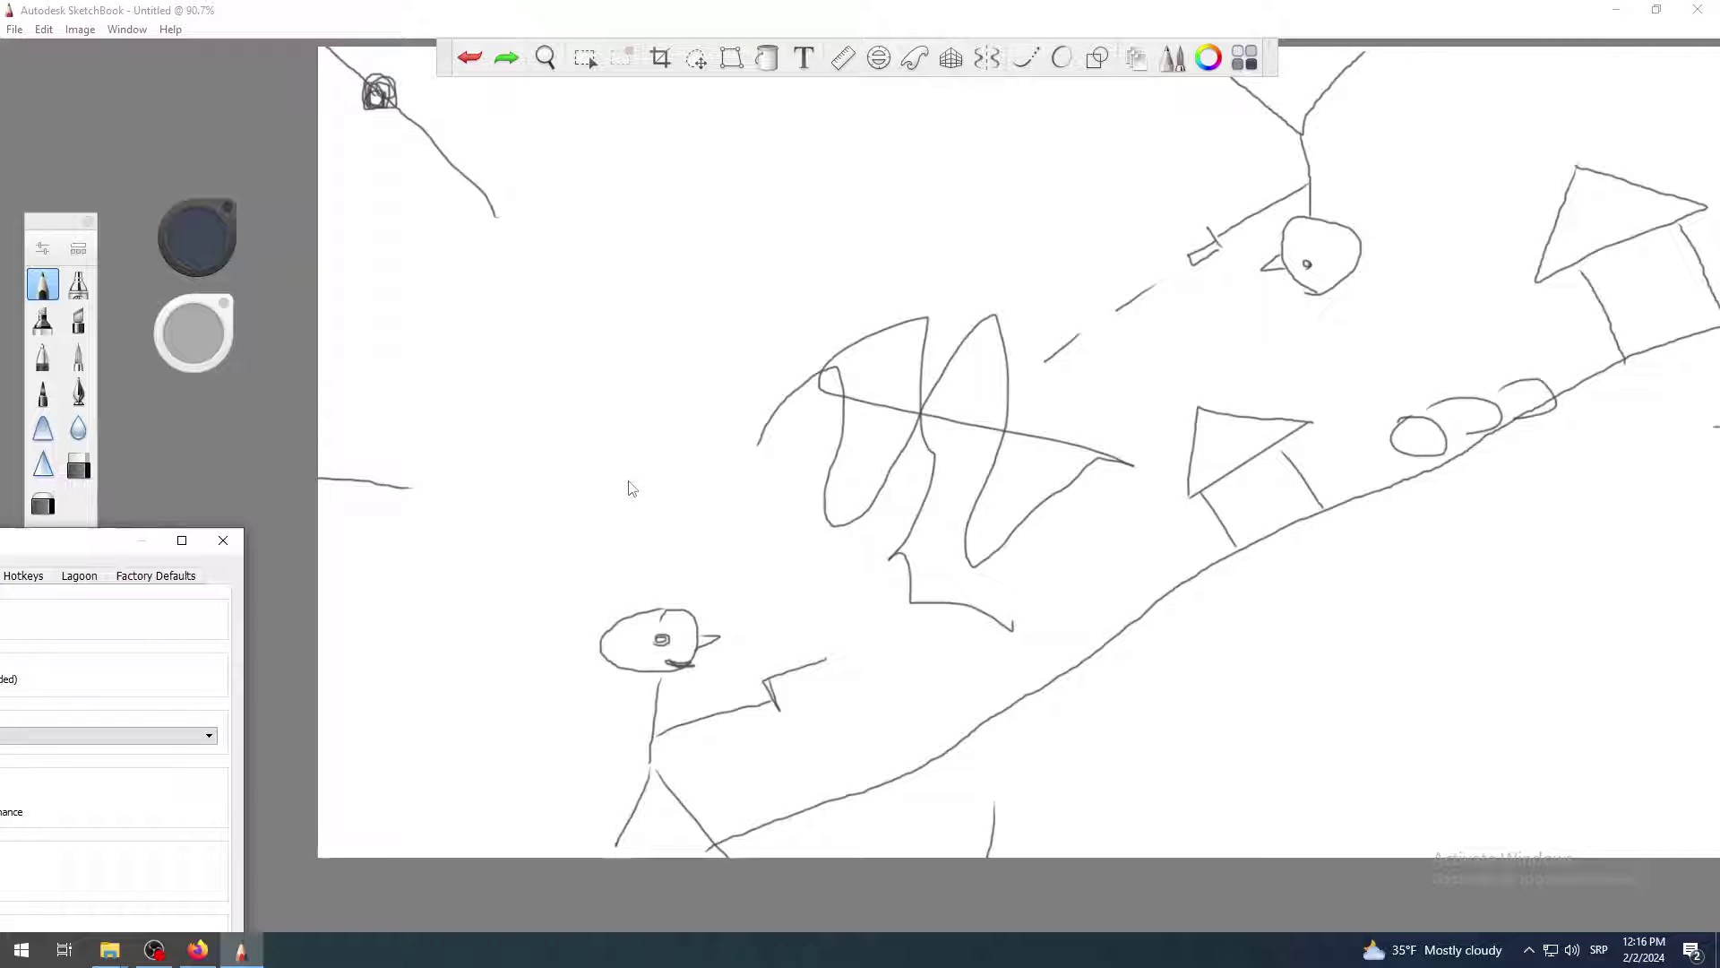
pyautogui.moveTo(72, 542)
pyautogui.mouseDown()
pyautogui.moveTo(320, 468)
pyautogui.moveTo(325, 400)
pyautogui.moveTo(556, 347)
pyautogui.moveTo(807, 359)
pyautogui.moveTo(858, 309)
pyautogui.mouseUp()
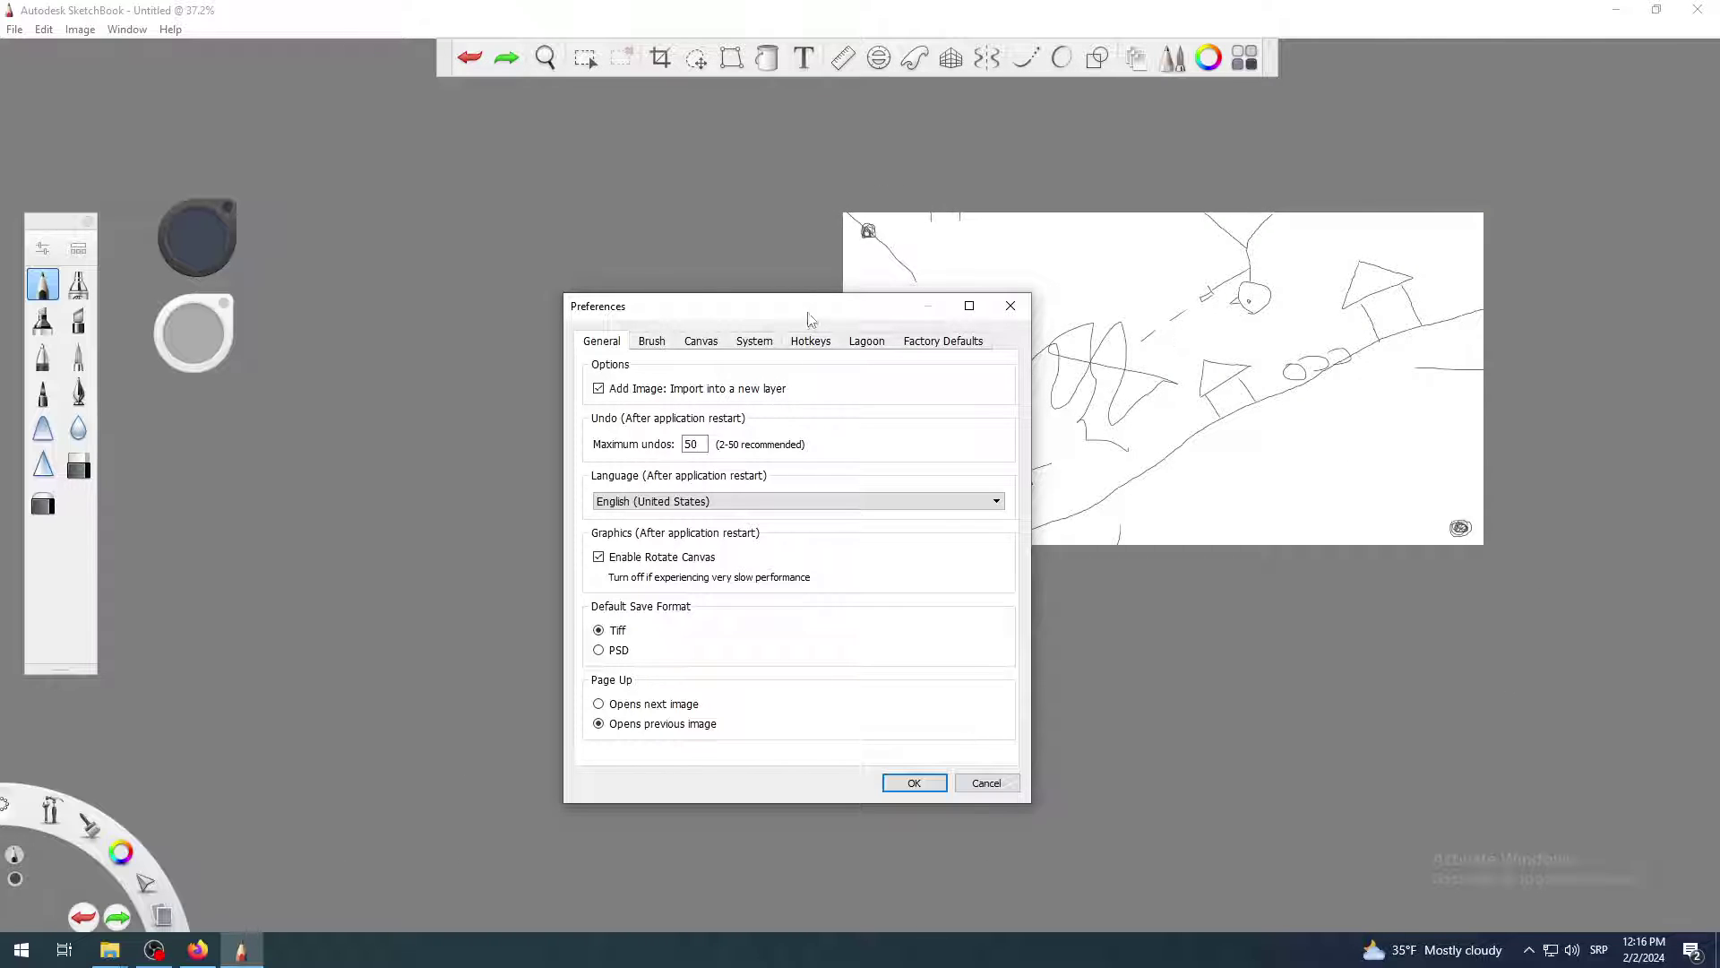
# Move Preferences left of the sketch and click into the Maximum undos field, leaving it at 50
pyautogui.moveTo(806, 319); pyautogui.dragTo(556, 284)
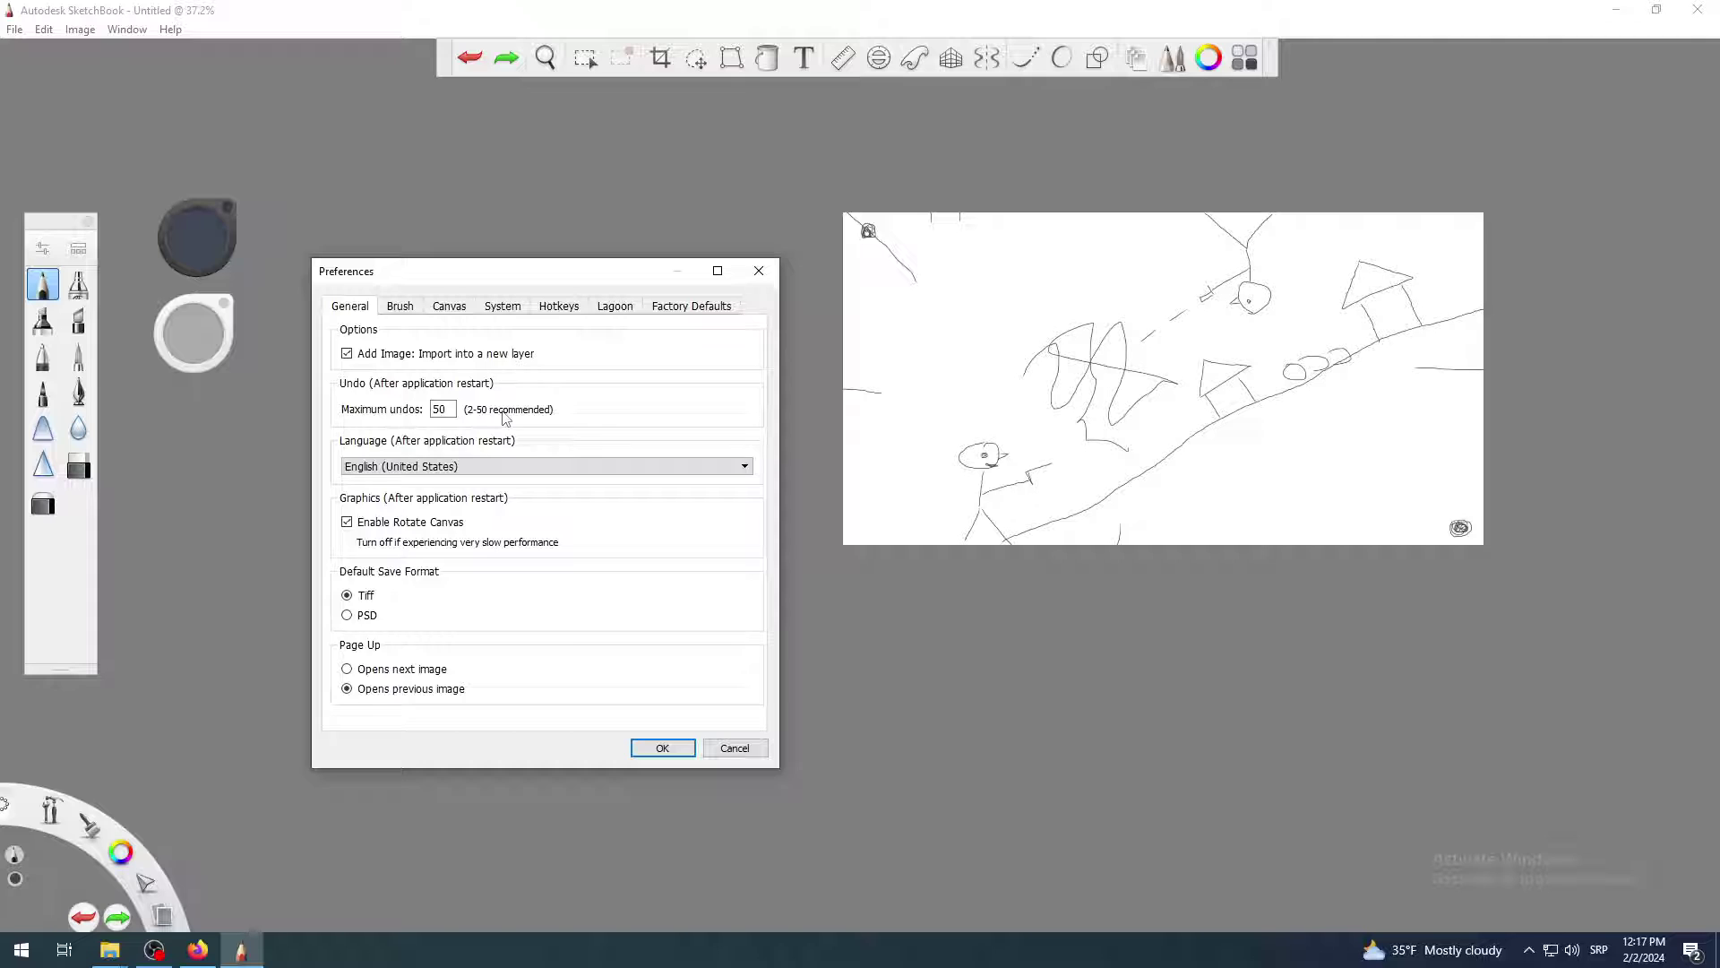
pyautogui.click(449, 409)
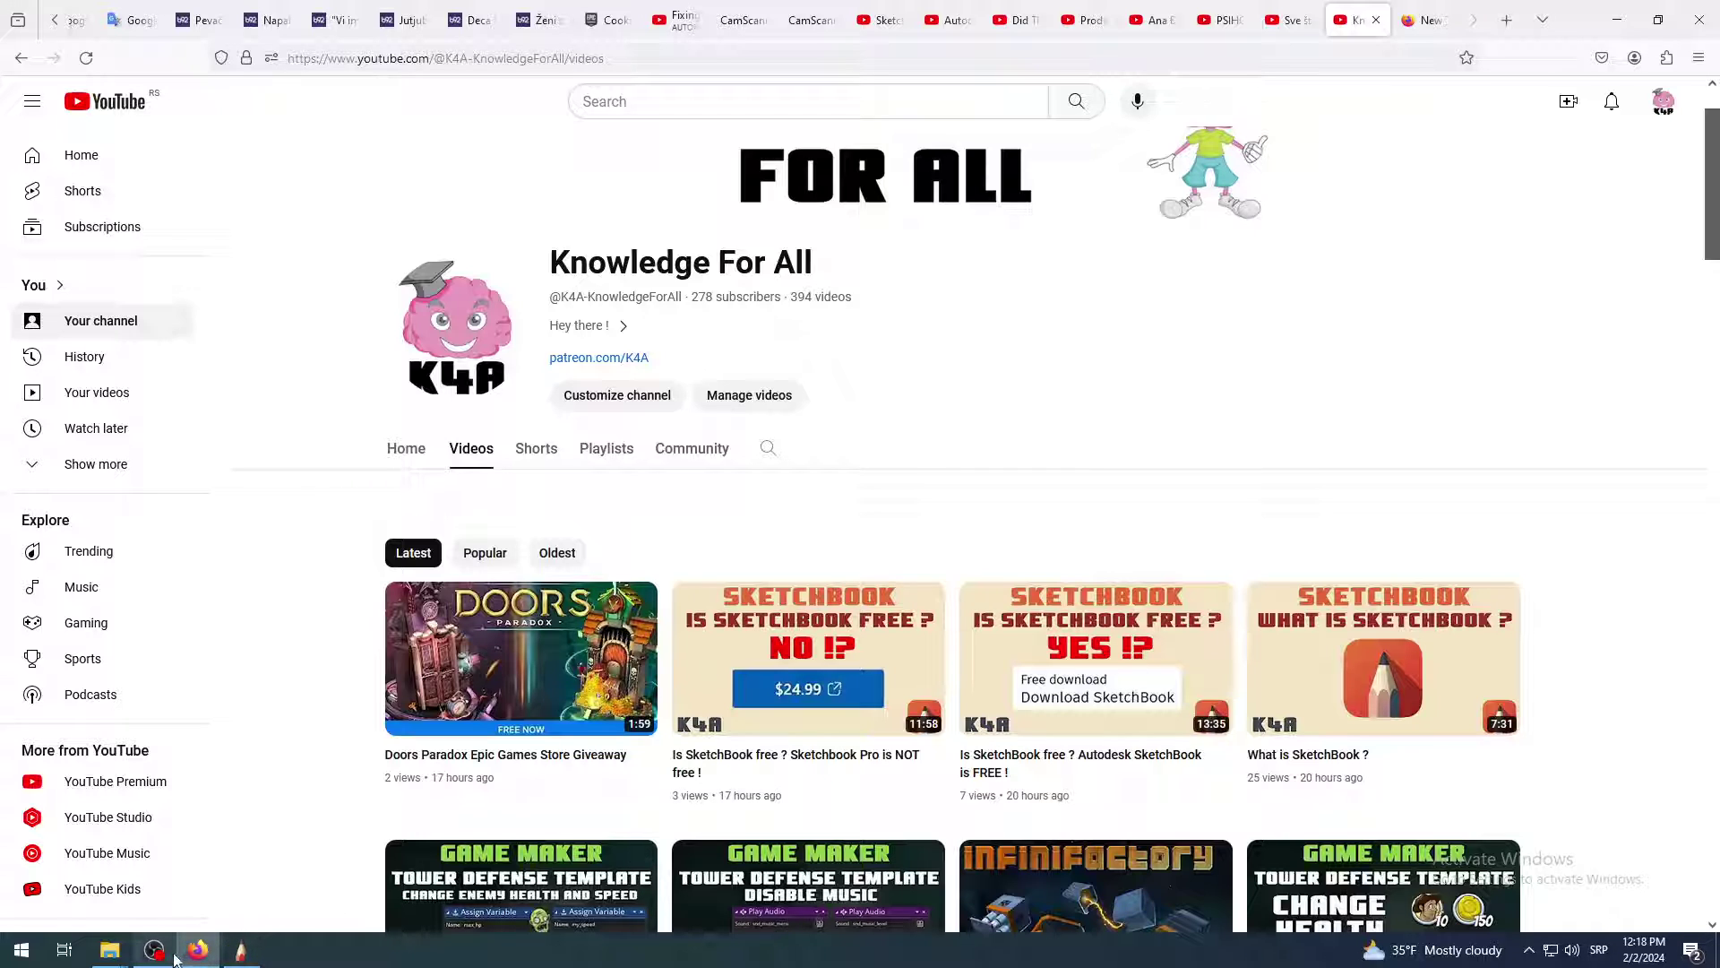
# Return to SketchBook, zoom in, and undo then redo the long straight and body strokes
pyautogui.click(240, 950)
pyautogui.scroll(2, 1137, 439)
pyautogui.scroll(3, 1137, 439)
pyautogui.click(506, 57)
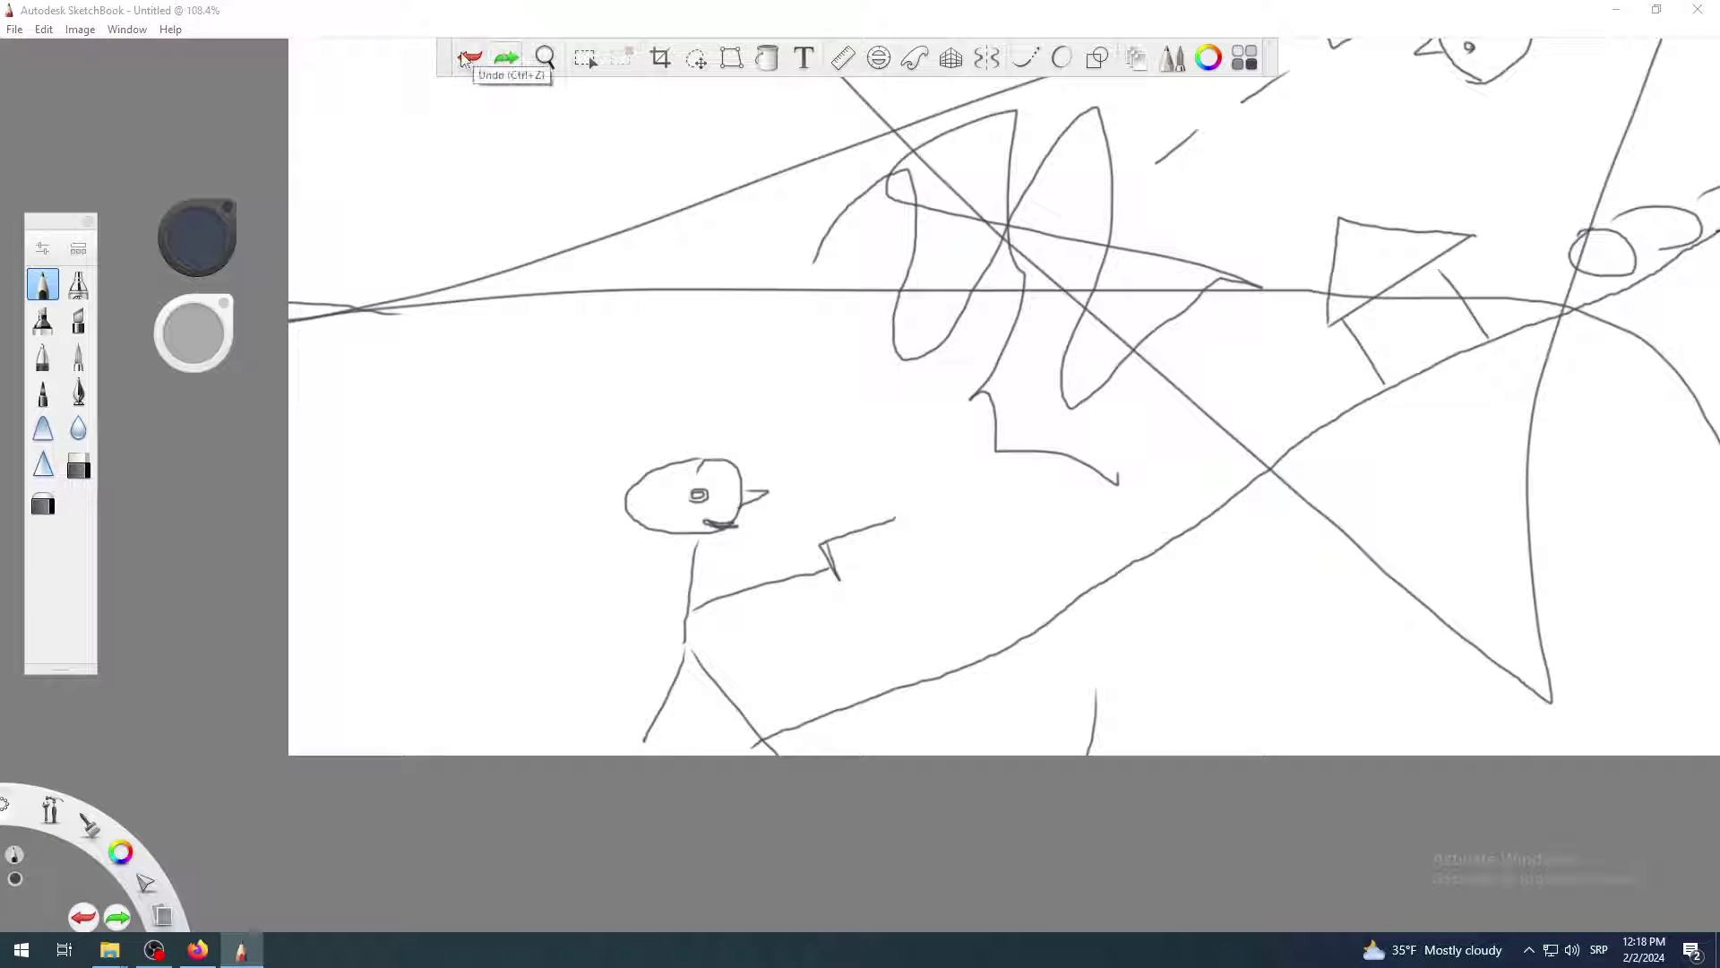
pyautogui.click(466, 57)
pyautogui.click(502, 60)
pyautogui.click(502, 63)
pyautogui.click(502, 63)
# Undo the short, body and arm strokes again, then fit the whole canvas into view
pyautogui.click(469, 58)
pyautogui.click(470, 58)
pyautogui.click(469, 58)
pyautogui.click(470, 58)
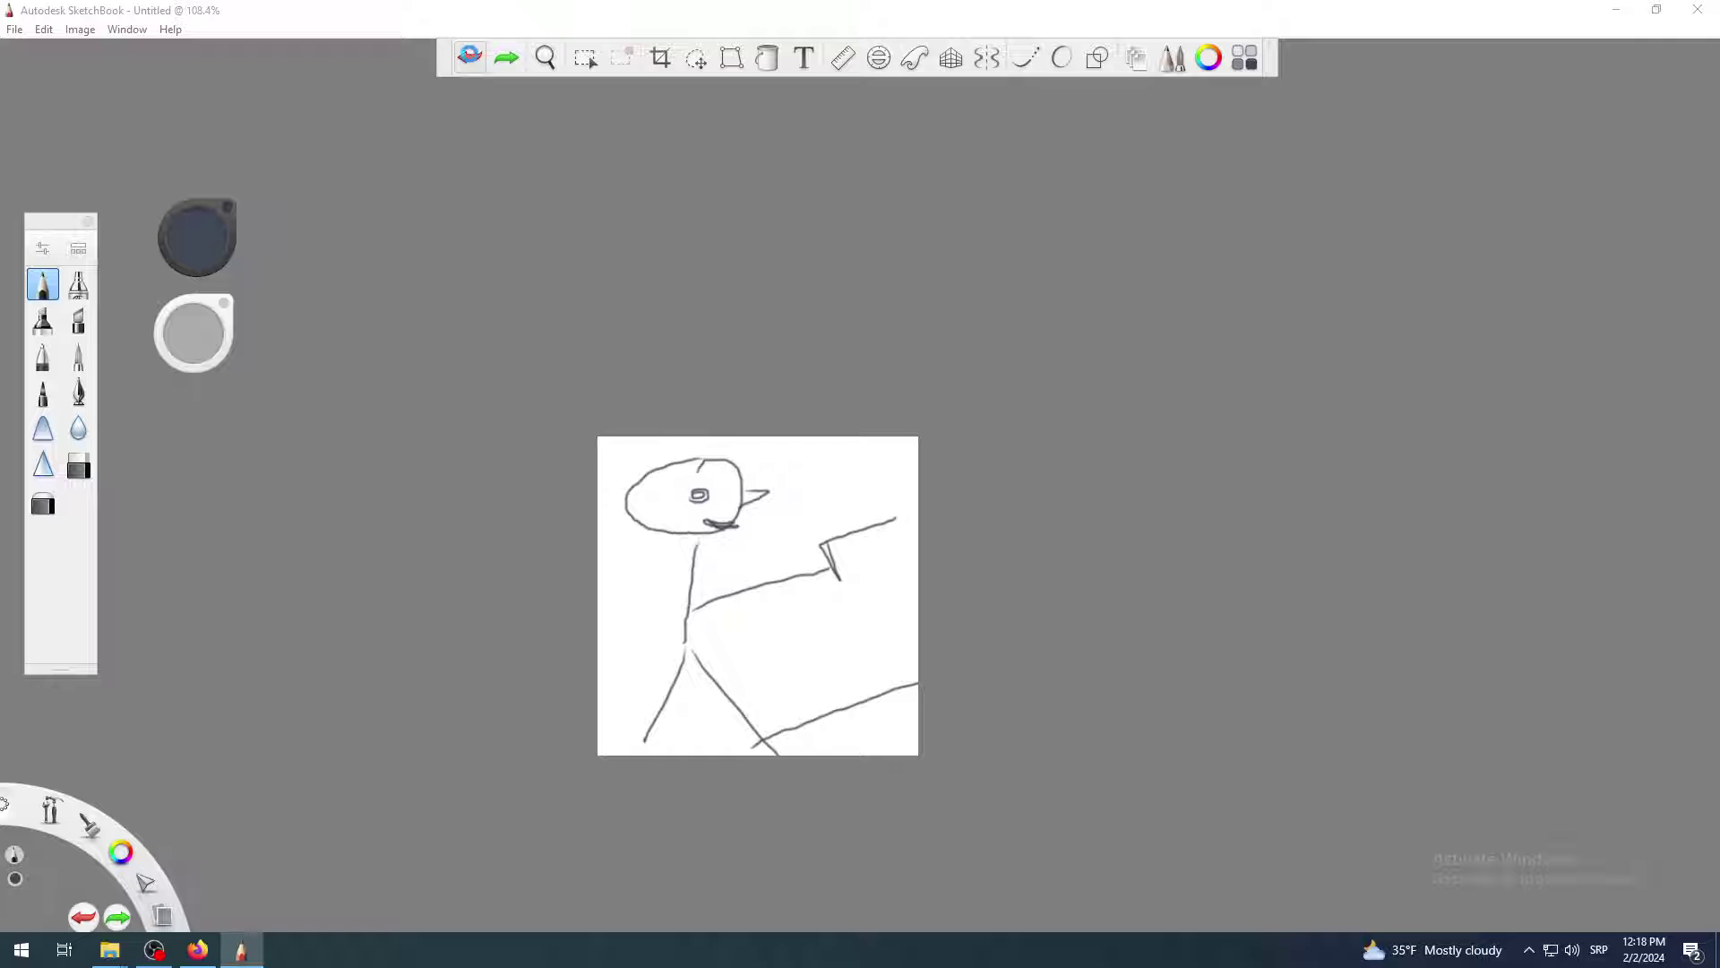
pyautogui.click(470, 58)
pyautogui.click(545, 58)
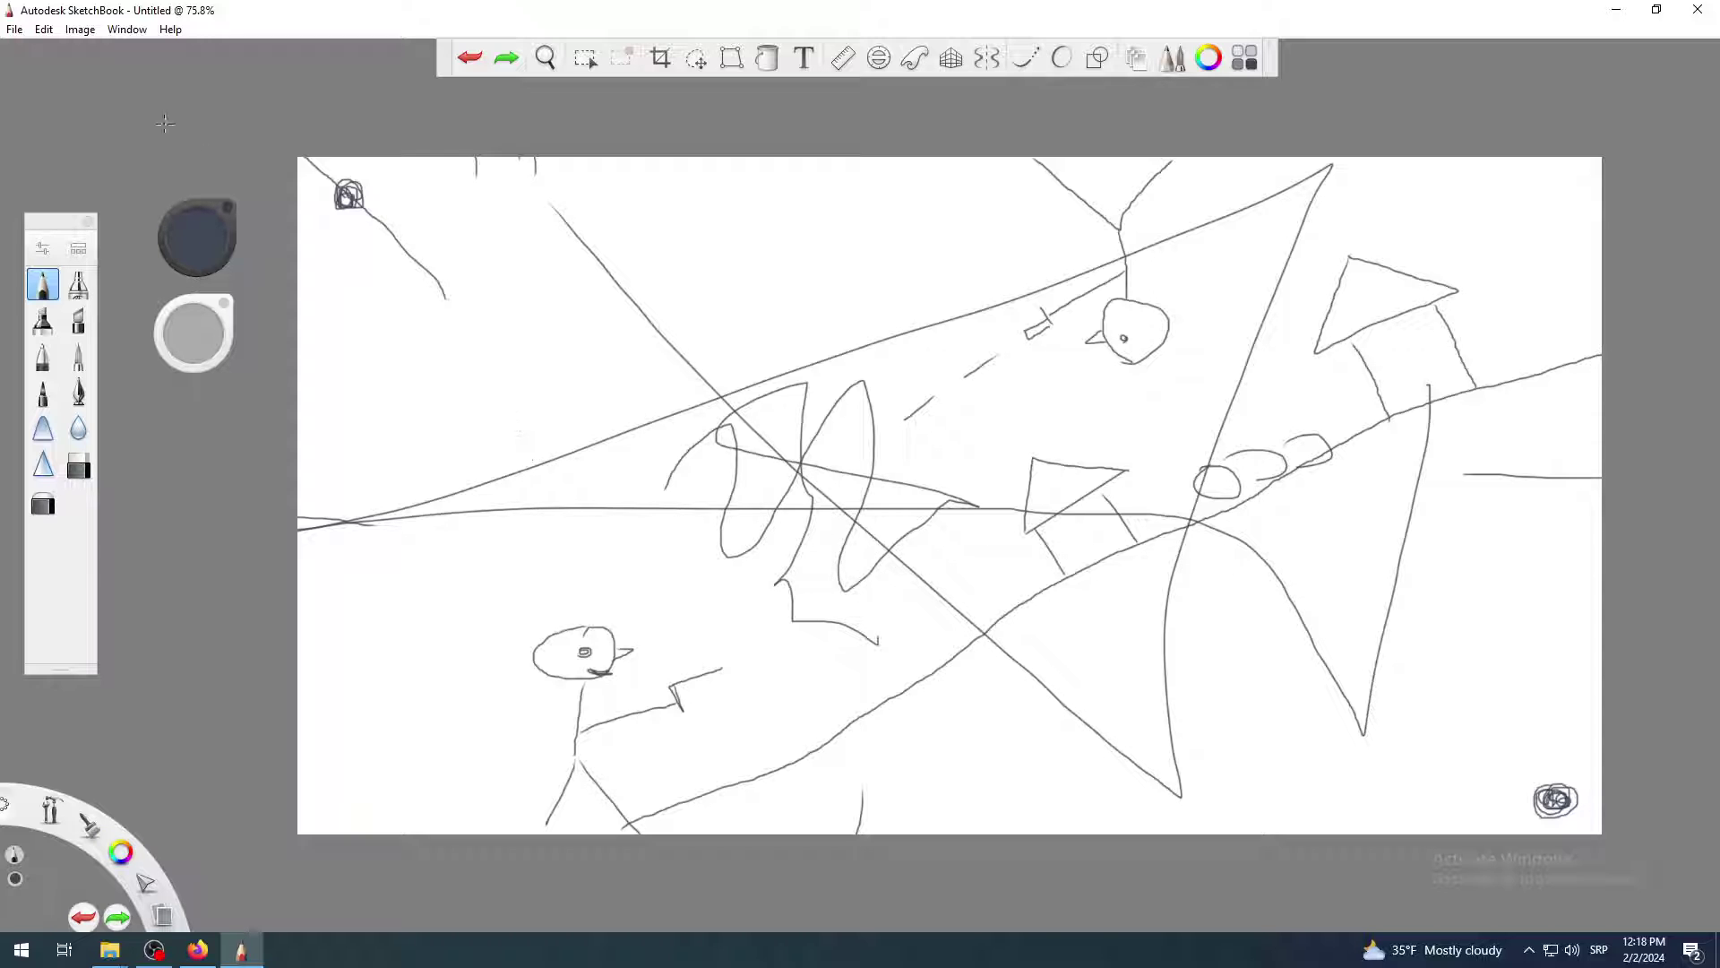
pyautogui.click(15, 29)
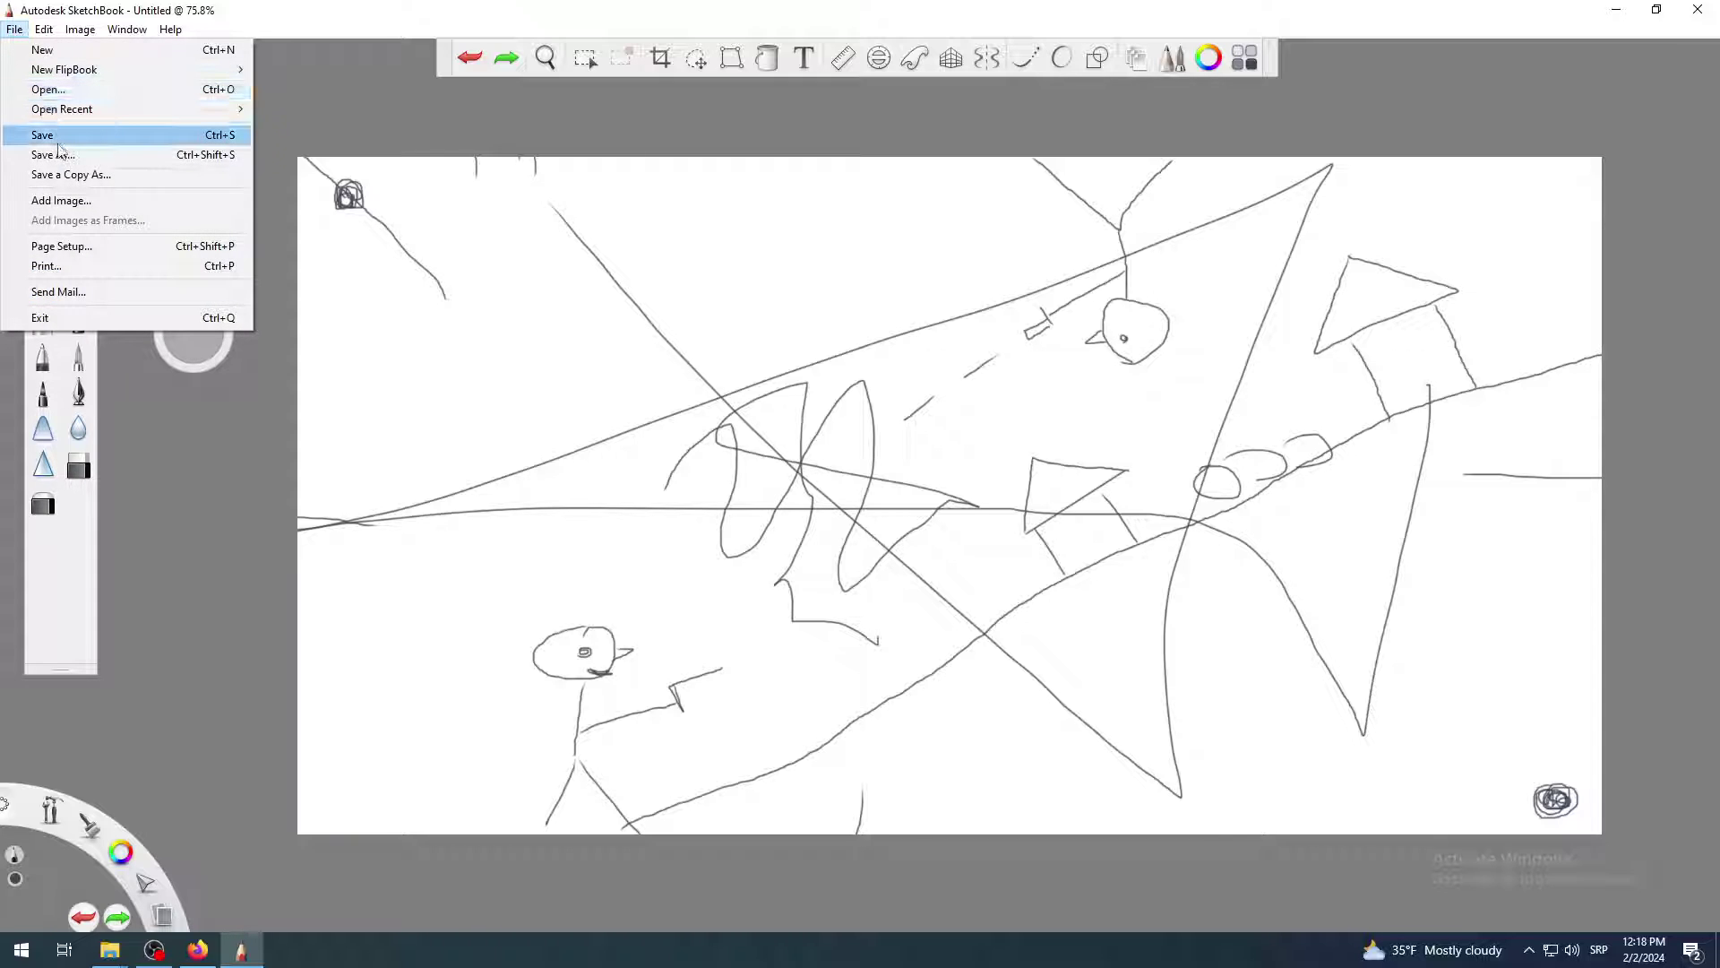
pyautogui.click(695, 128)
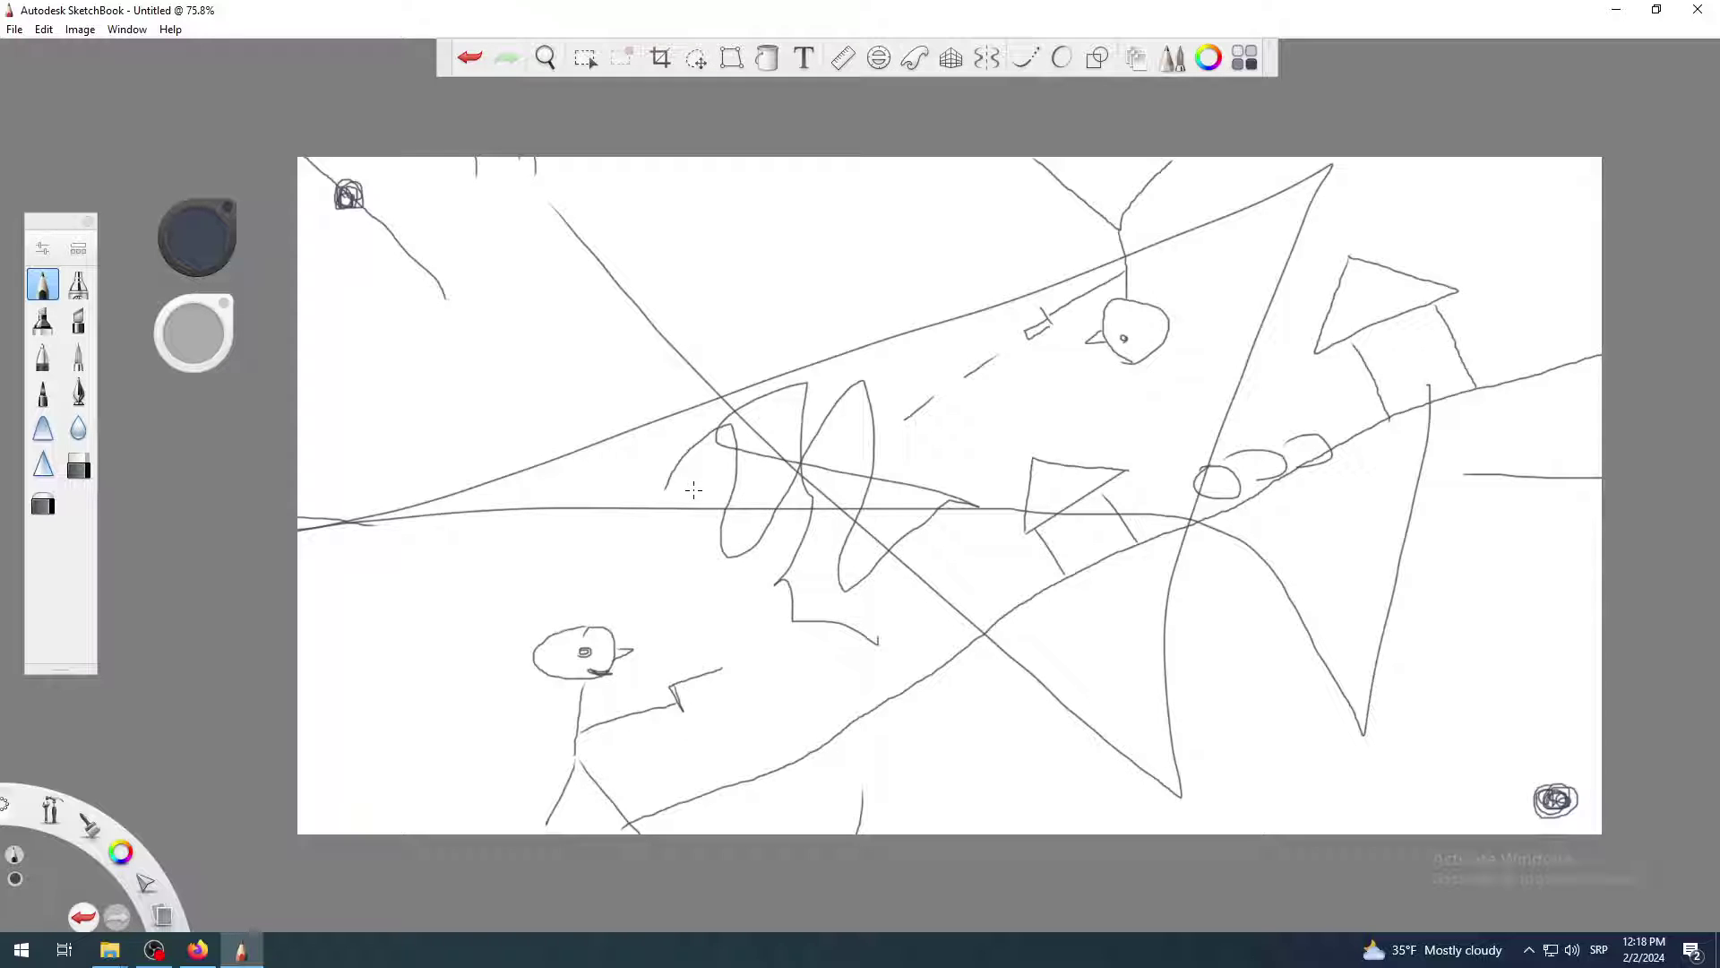
pyautogui.click(472, 56)
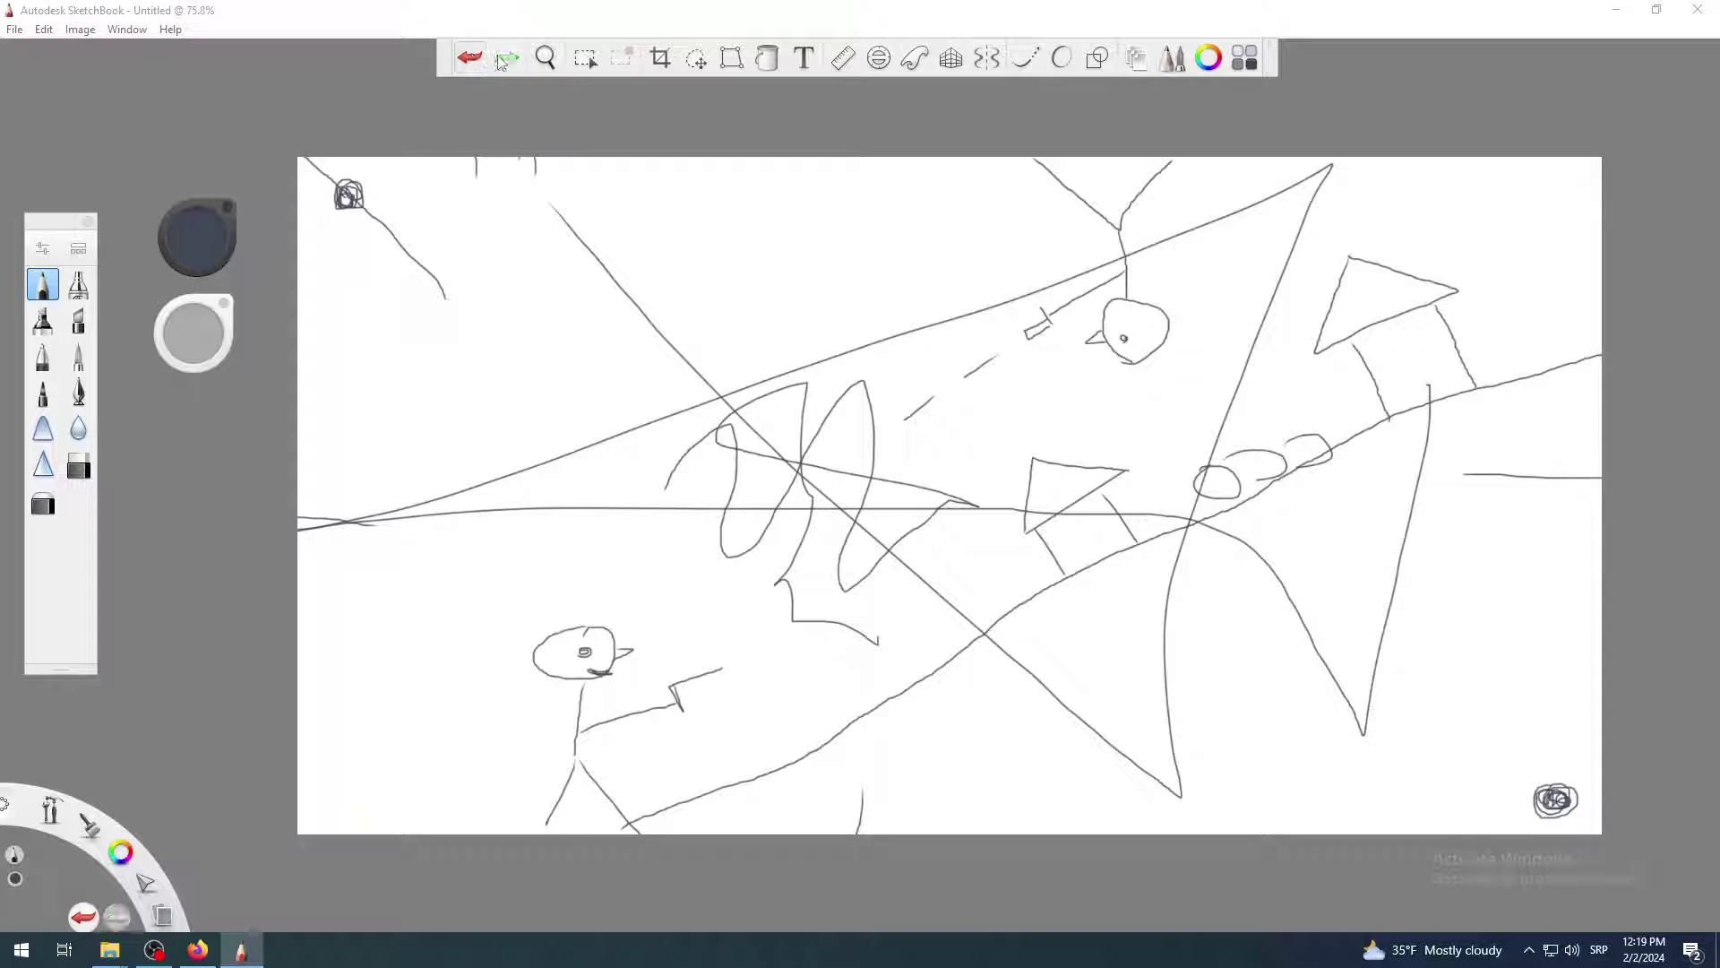
pyautogui.click(472, 57)
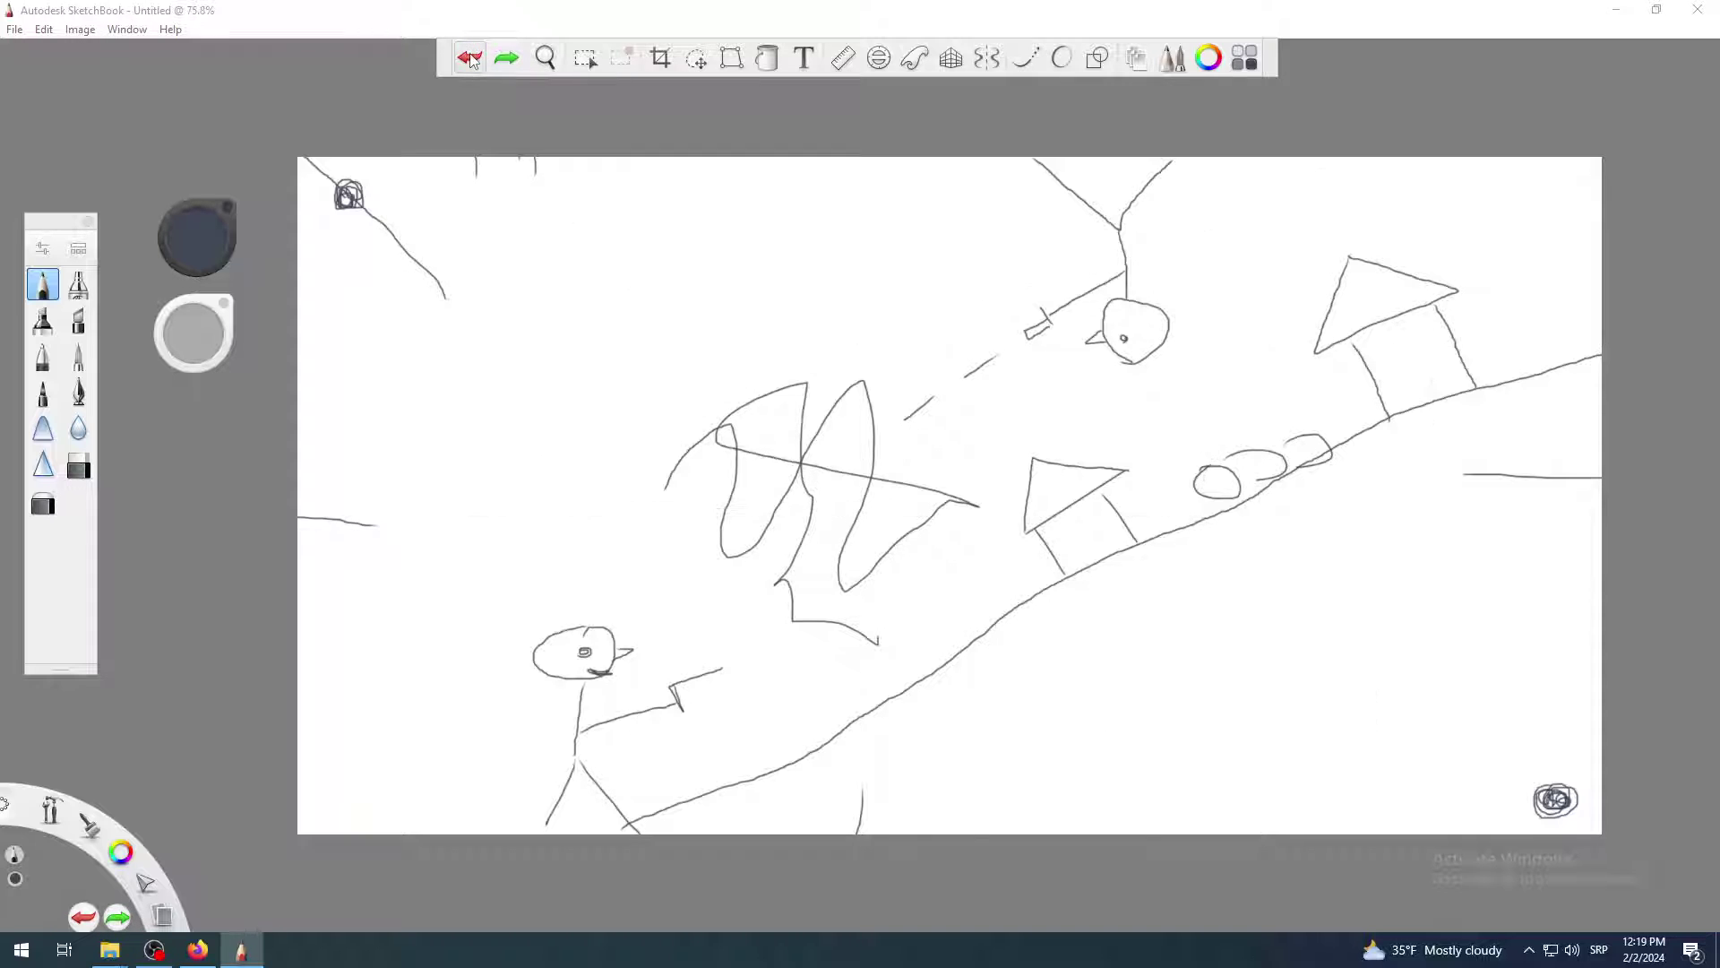
pyautogui.click(472, 56)
pyautogui.click(472, 56)
pyautogui.click(473, 56)
pyautogui.click(507, 58)
pyautogui.click(508, 59)
pyautogui.click(507, 58)
pyautogui.click(509, 59)
pyautogui.click(511, 59)
pyautogui.click(514, 59)
pyautogui.click(513, 59)
pyautogui.scroll(-3, 565, 327)
pyautogui.scroll(3, 566, 337)
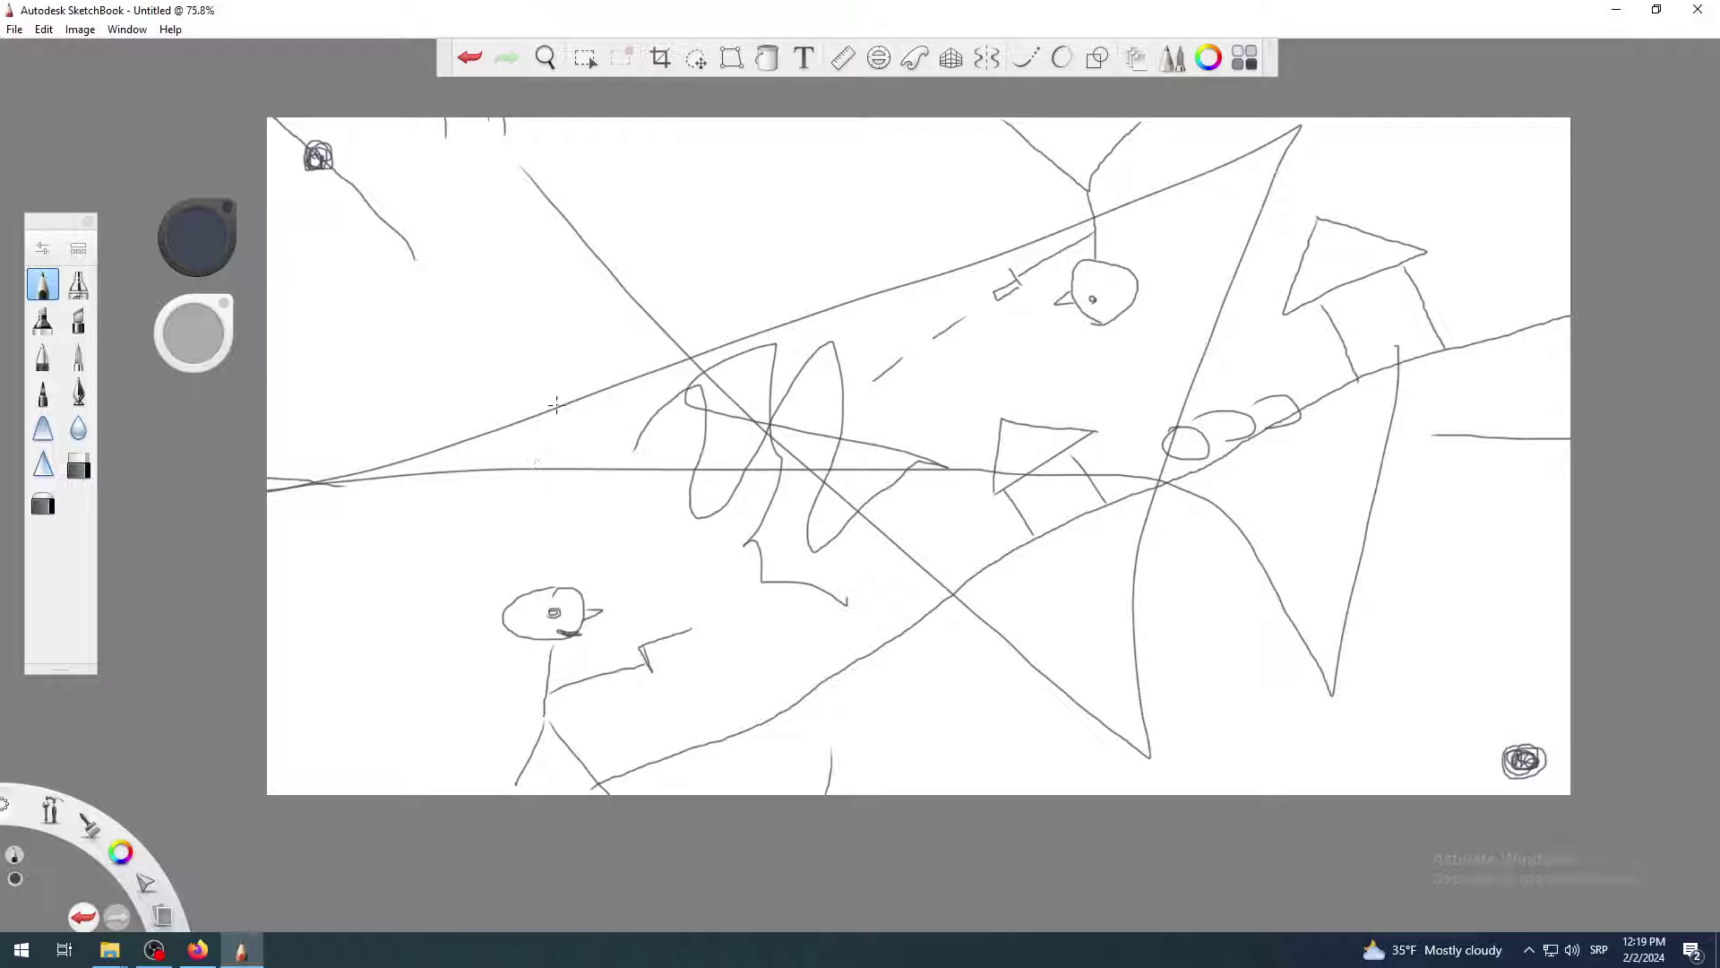
pyautogui.click(471, 64)
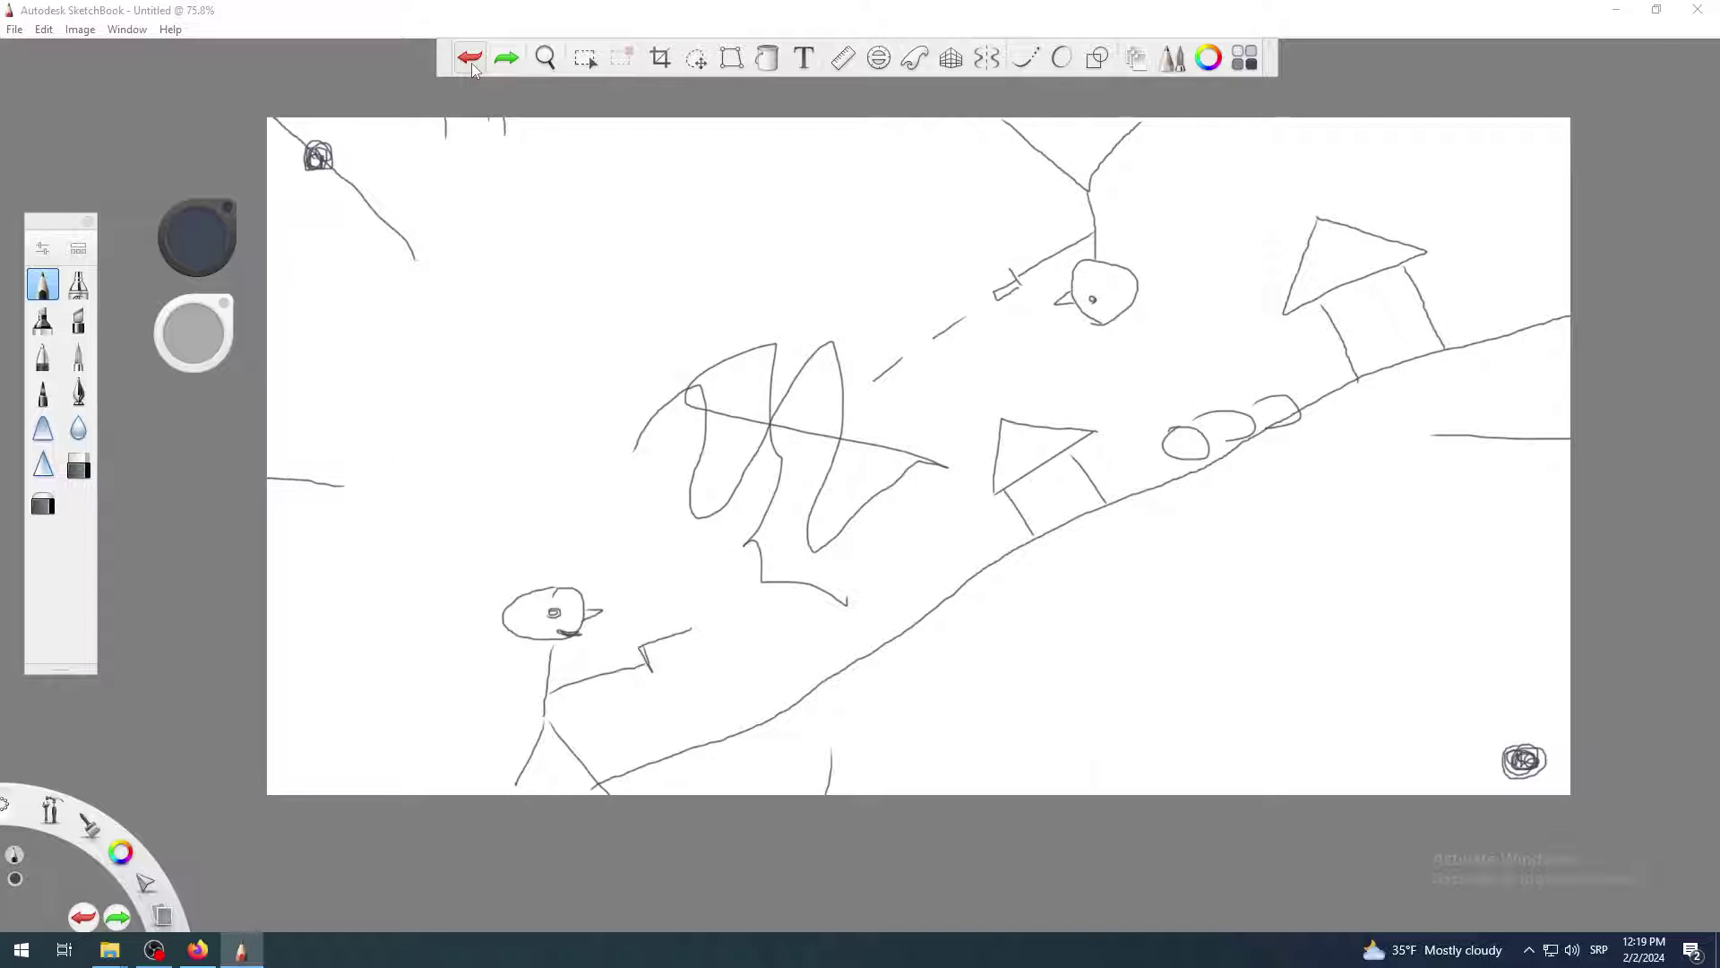
pyautogui.click(471, 61)
pyautogui.click(472, 65)
pyautogui.click(472, 64)
pyautogui.click(472, 64)
pyautogui.click(472, 64)
pyautogui.click(473, 66)
pyautogui.click(473, 66)
pyautogui.click(472, 64)
pyautogui.click(503, 61)
pyautogui.click(503, 60)
pyautogui.click(502, 61)
pyautogui.click(502, 61)
pyautogui.click(502, 61)
pyautogui.click(502, 61)
pyautogui.click(502, 61)
pyautogui.click(502, 61)
pyautogui.click(501, 61)
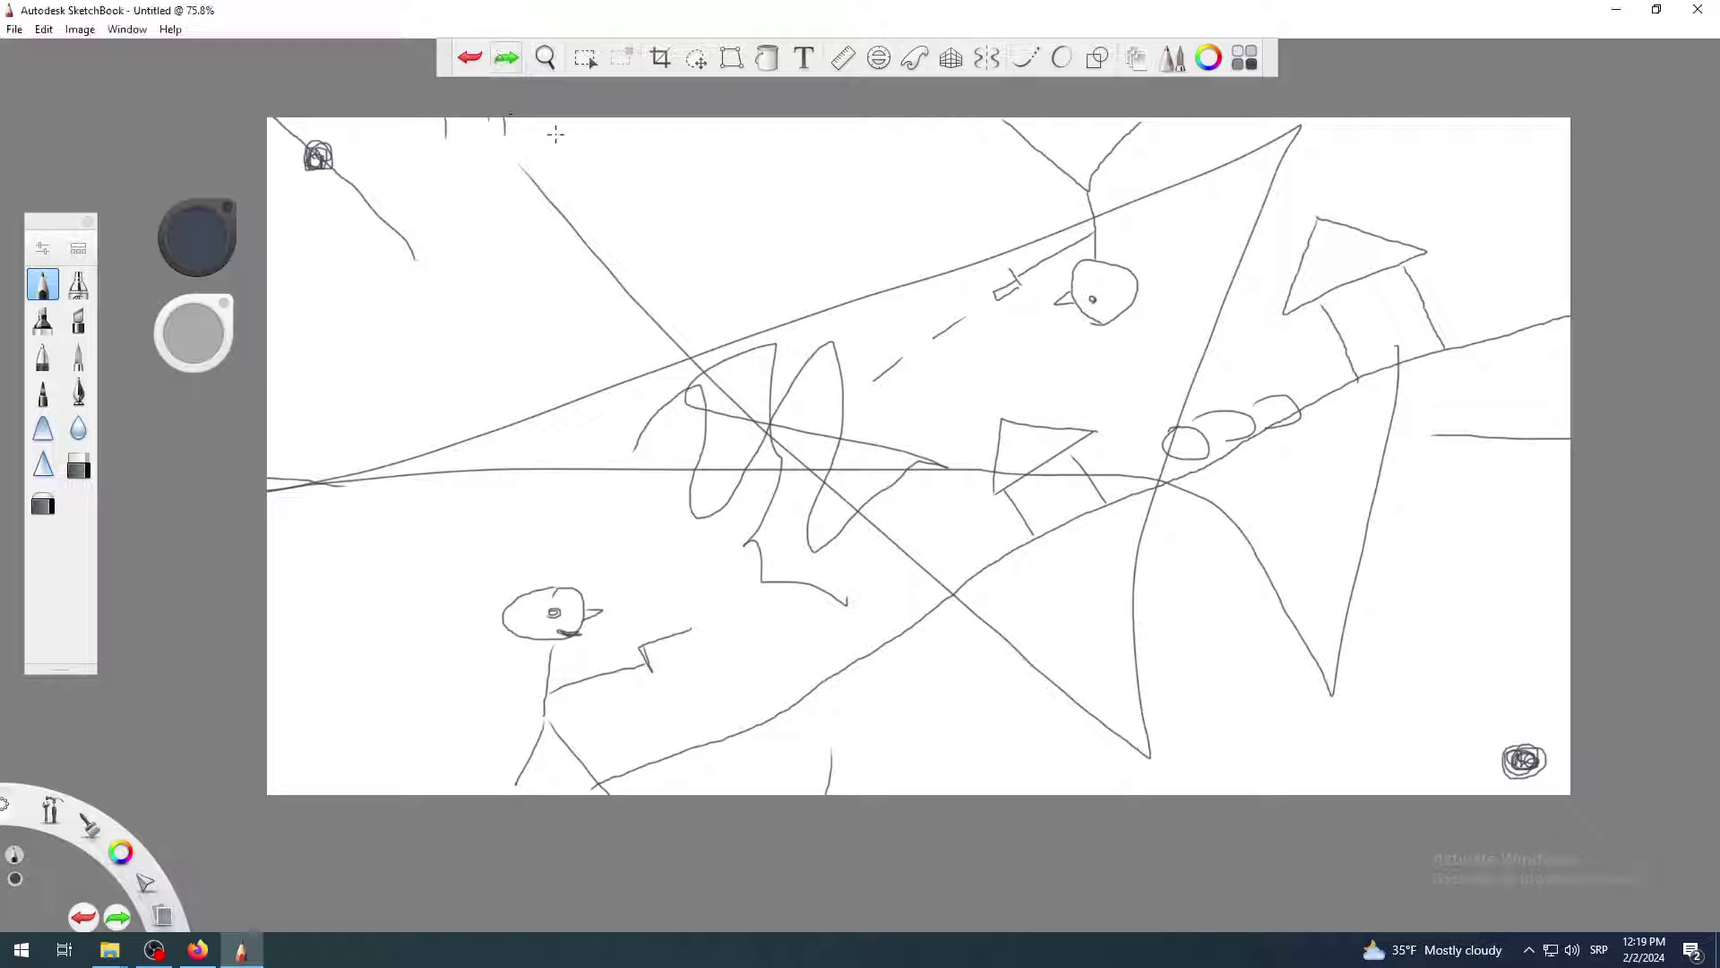
pyautogui.scroll(-1, 877, 418)
pyautogui.scroll(1, 877, 417)
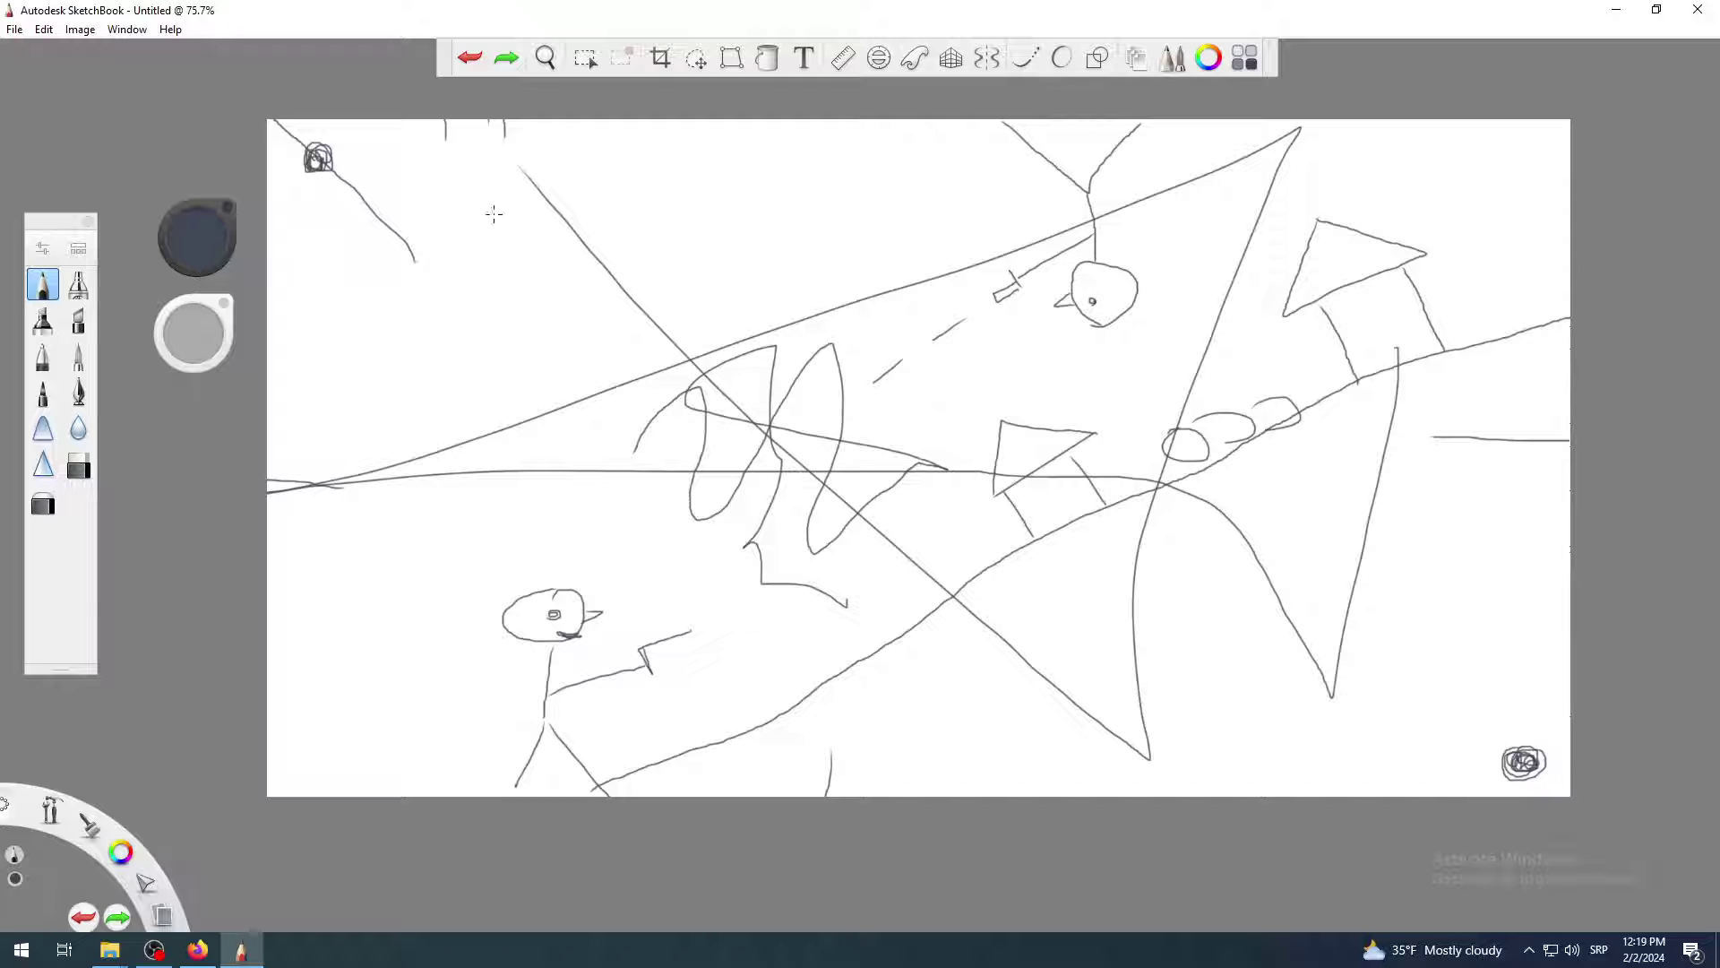
pyautogui.click(506, 58)
pyautogui.scroll(-2, 573, 376)
pyautogui.scroll(2, 573, 376)
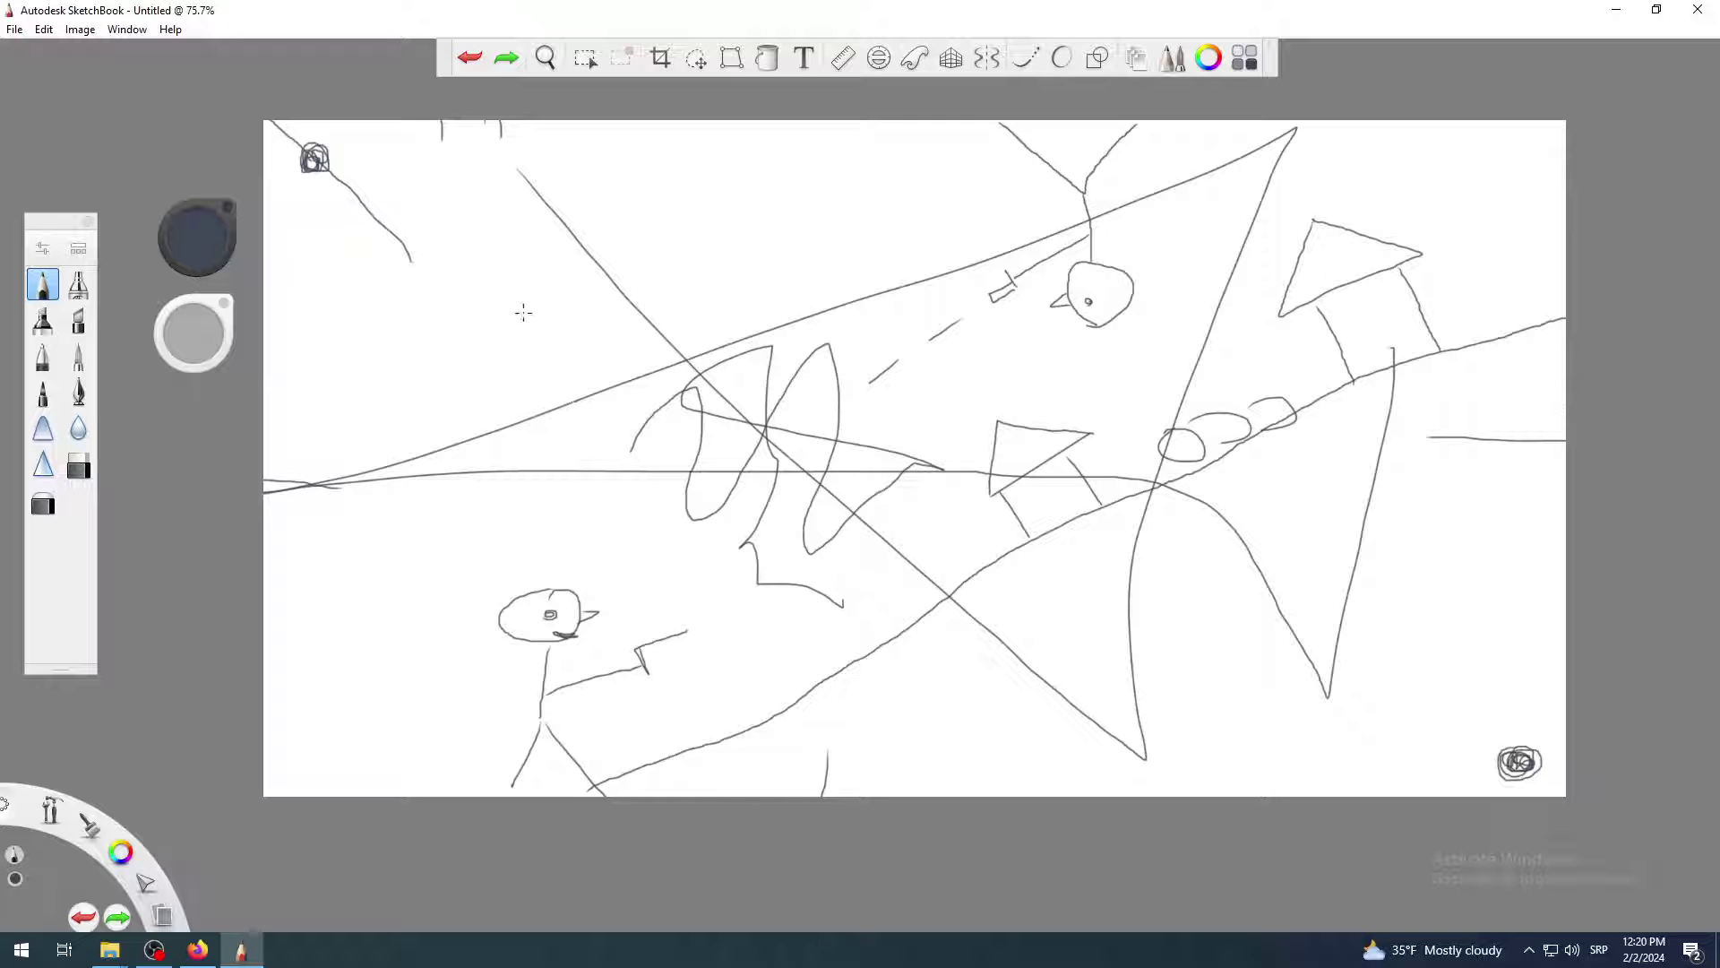
pyautogui.press('space')
pyautogui.moveTo(691, 507)
pyautogui.mouseDown()
pyautogui.moveTo(801, 443)
pyautogui.moveTo(1570, 511)
pyautogui.moveTo(868, 595)
pyautogui.moveTo(1058, 538)
pyautogui.moveTo(1045, 460)
pyautogui.moveTo(883, 561)
pyautogui.moveTo(744, 493)
pyautogui.mouseUp()
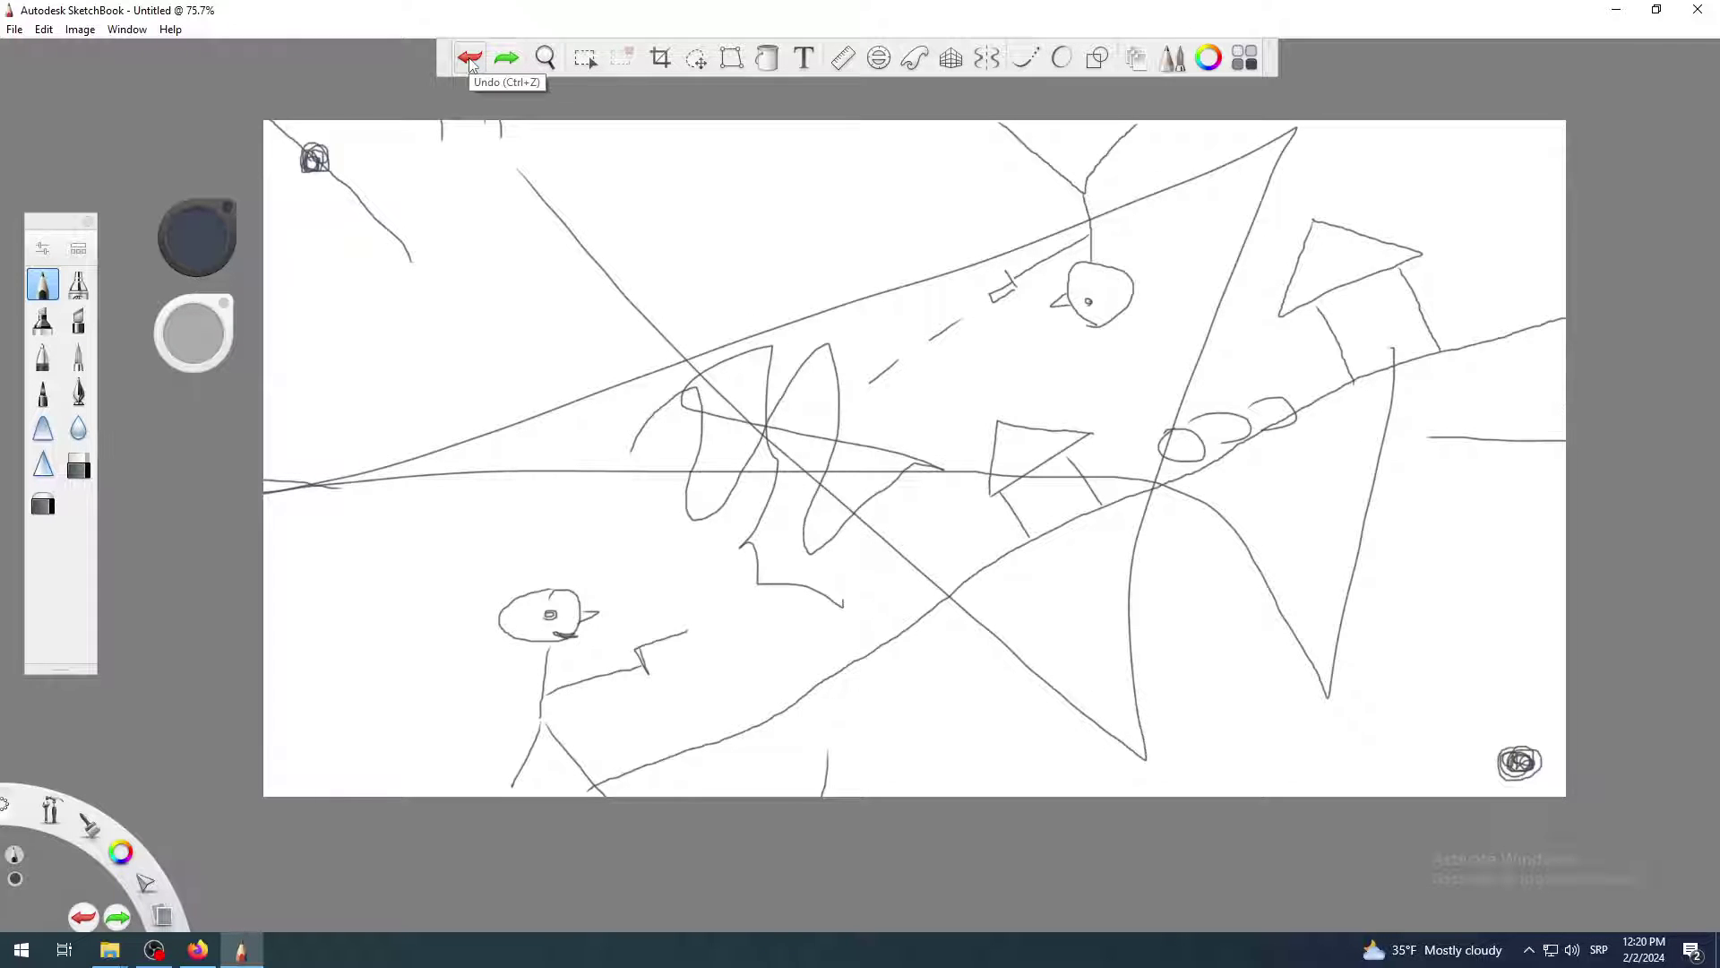
pyautogui.click(660, 57)
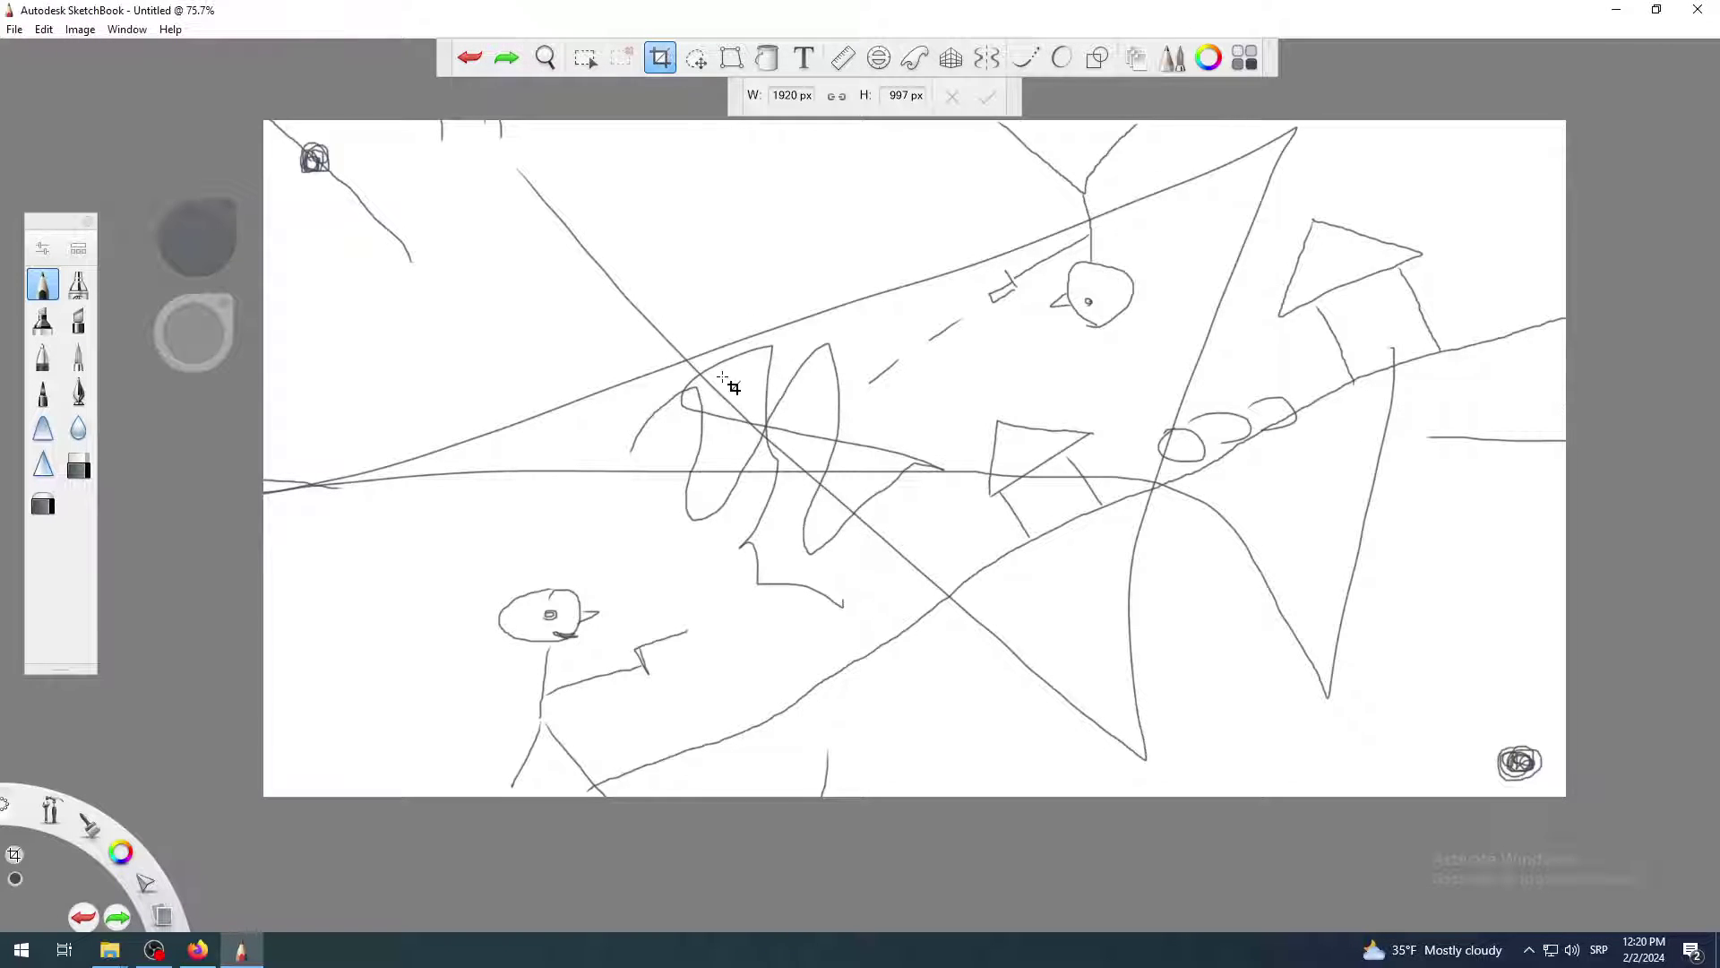
pyautogui.press('Escape')
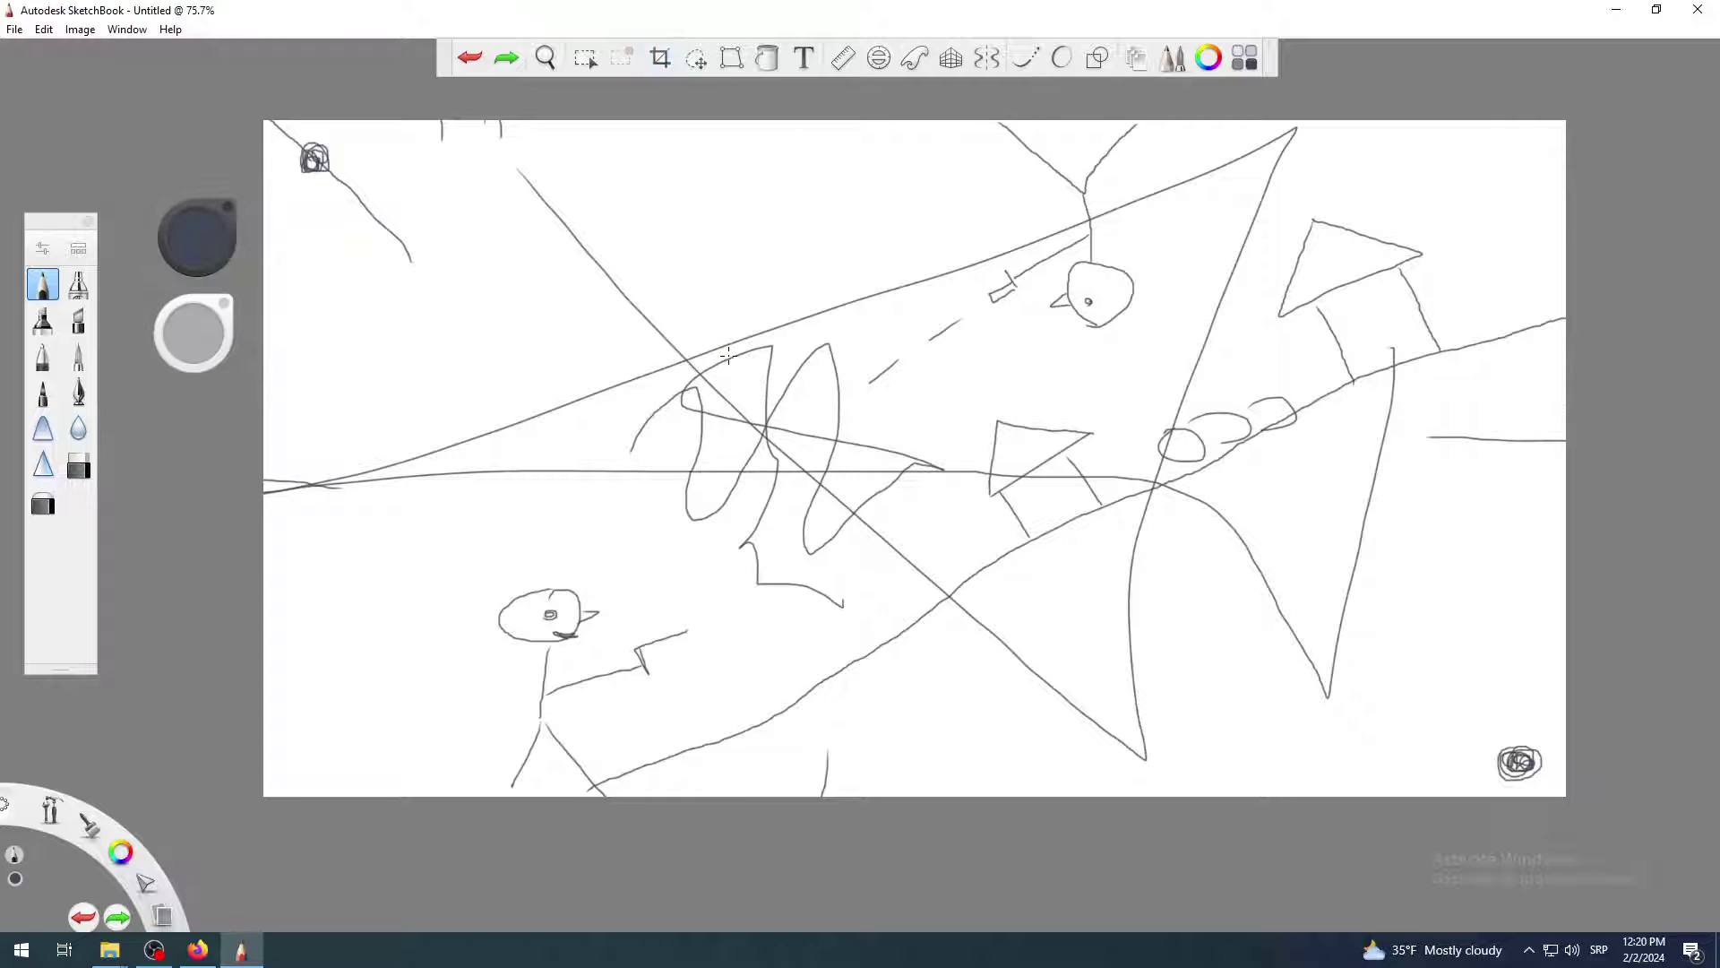